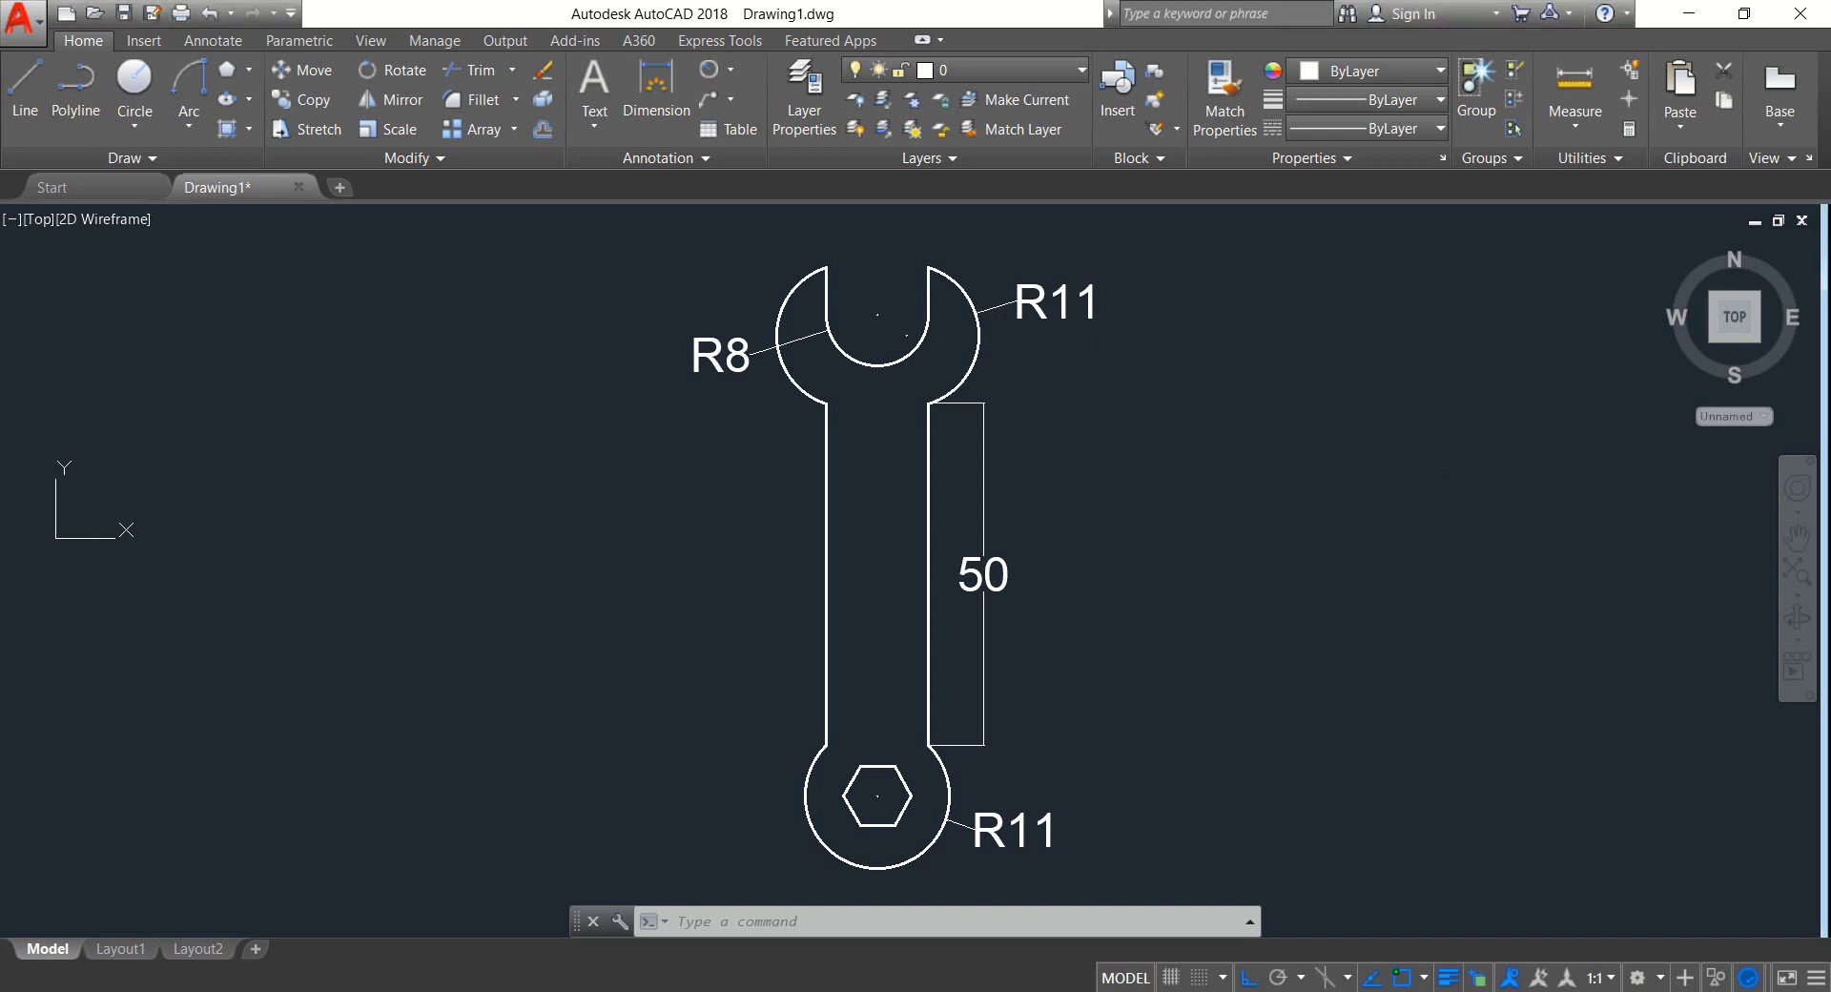
Pan the finished wrench out of view to reach an empty drawing area
middle_click_drag(1098, 470, 278, 437)
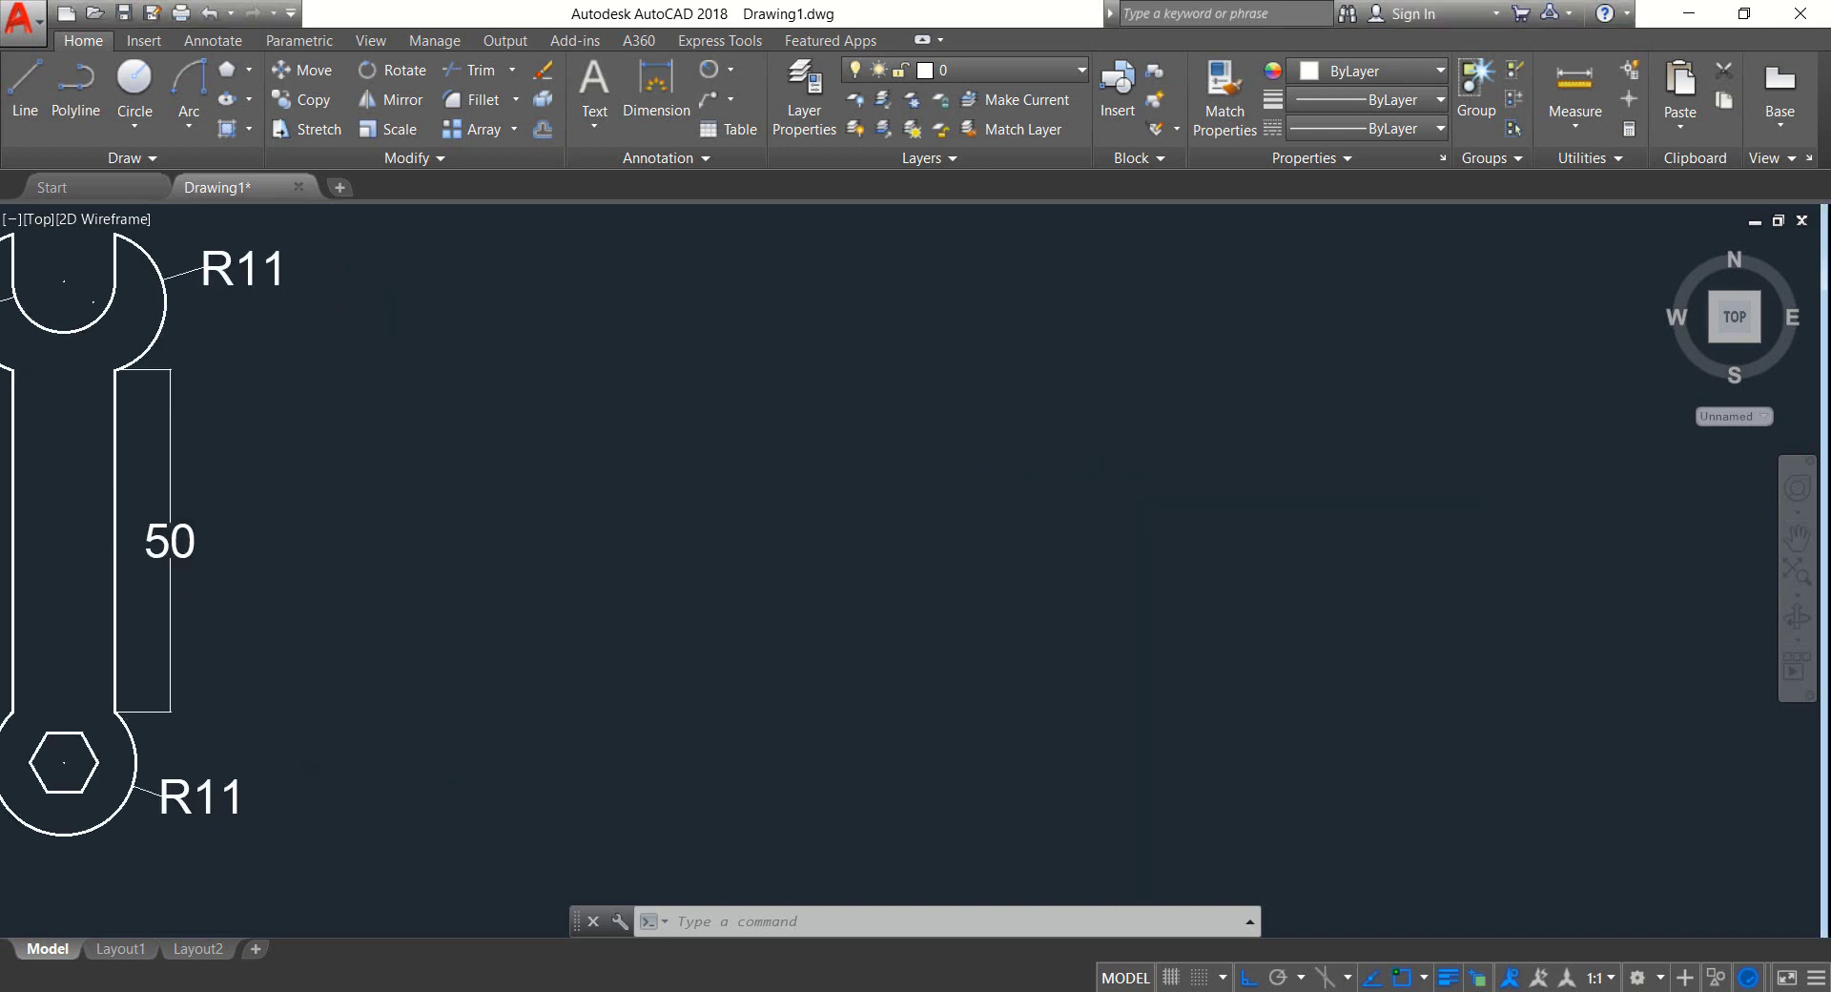
middle_click_drag(1247, 552, 862, 551)
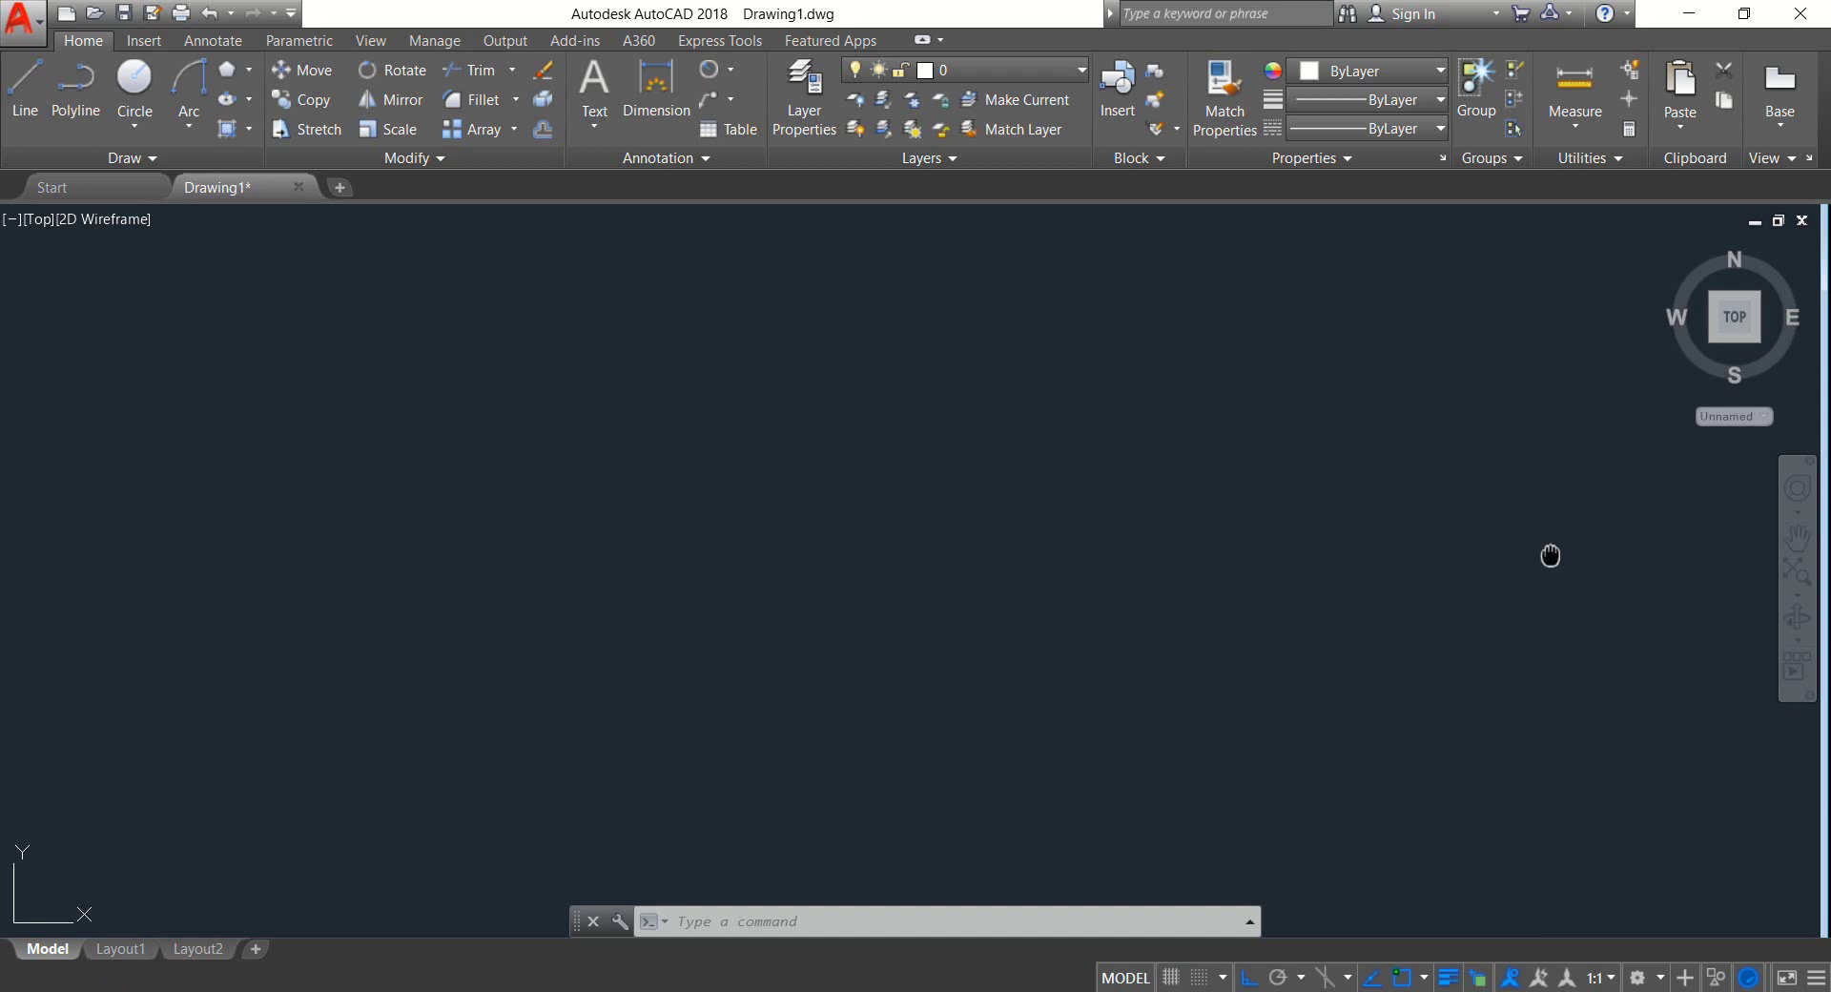
middle_click_drag(1549, 551, 1016, 558)
middle_click_drag(1460, 548, 1022, 529)
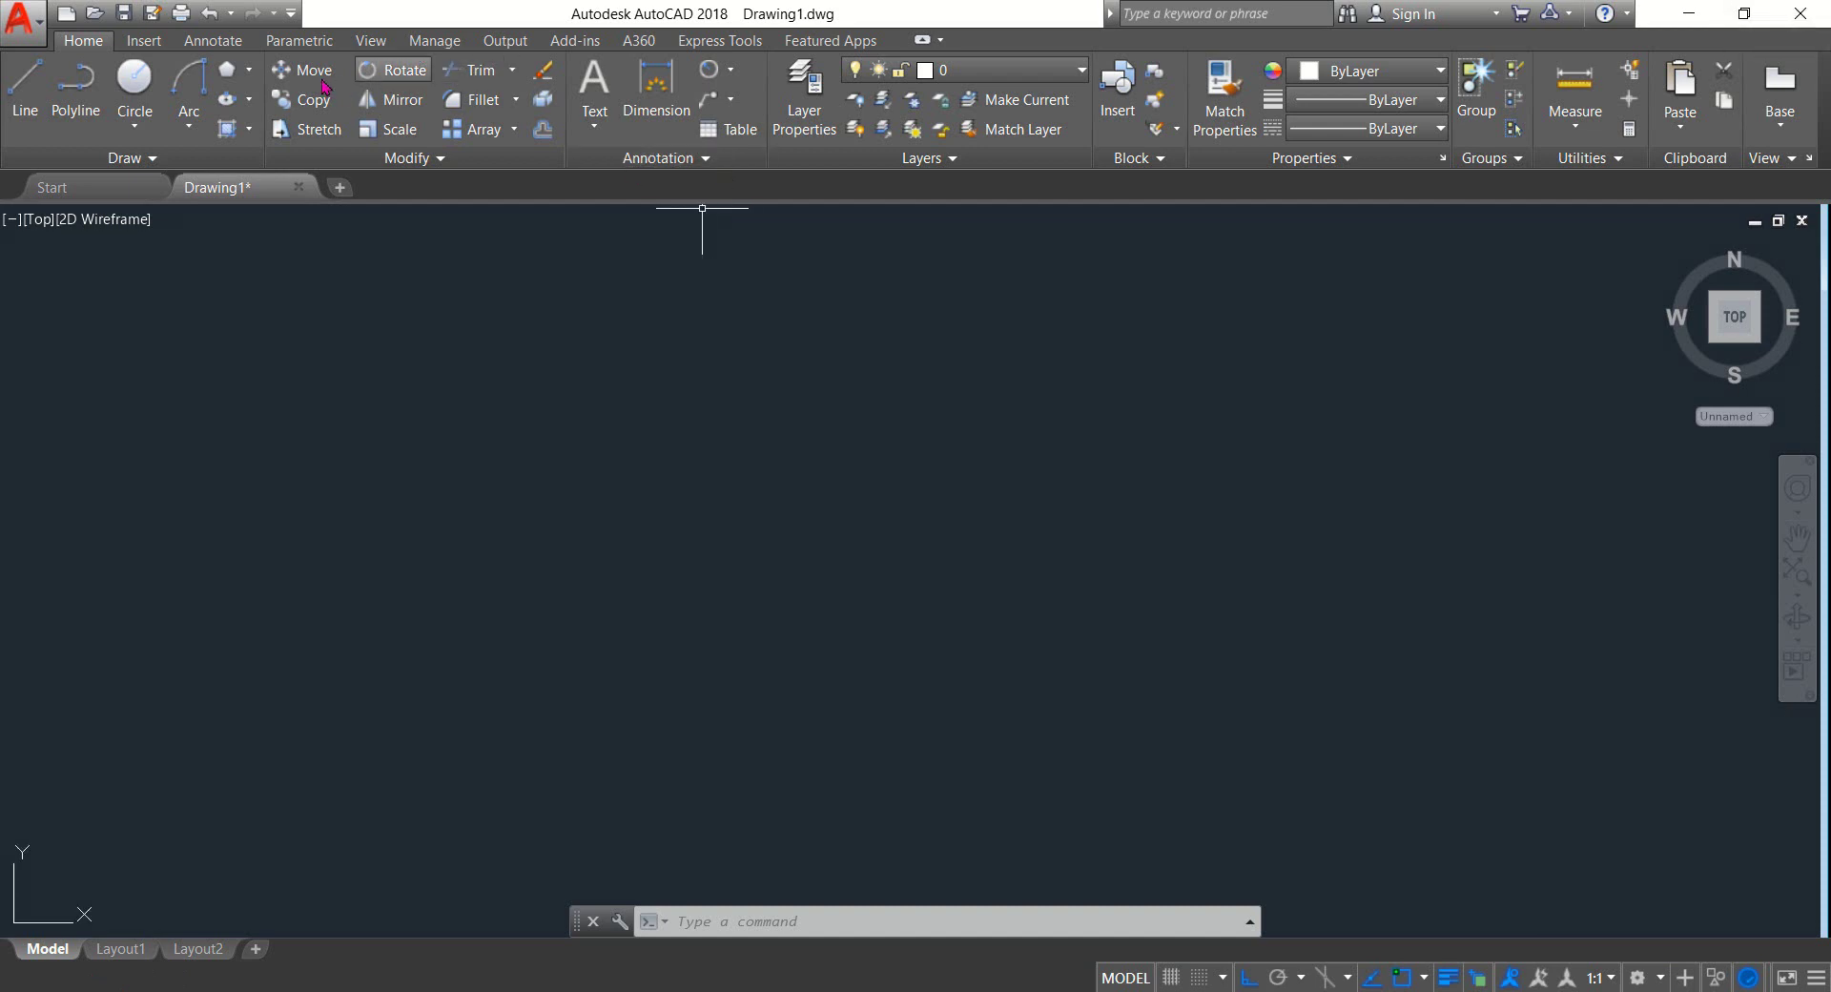
Draw a 50-unit vertical line for the handle's left edge and select it
left_click(28, 92)
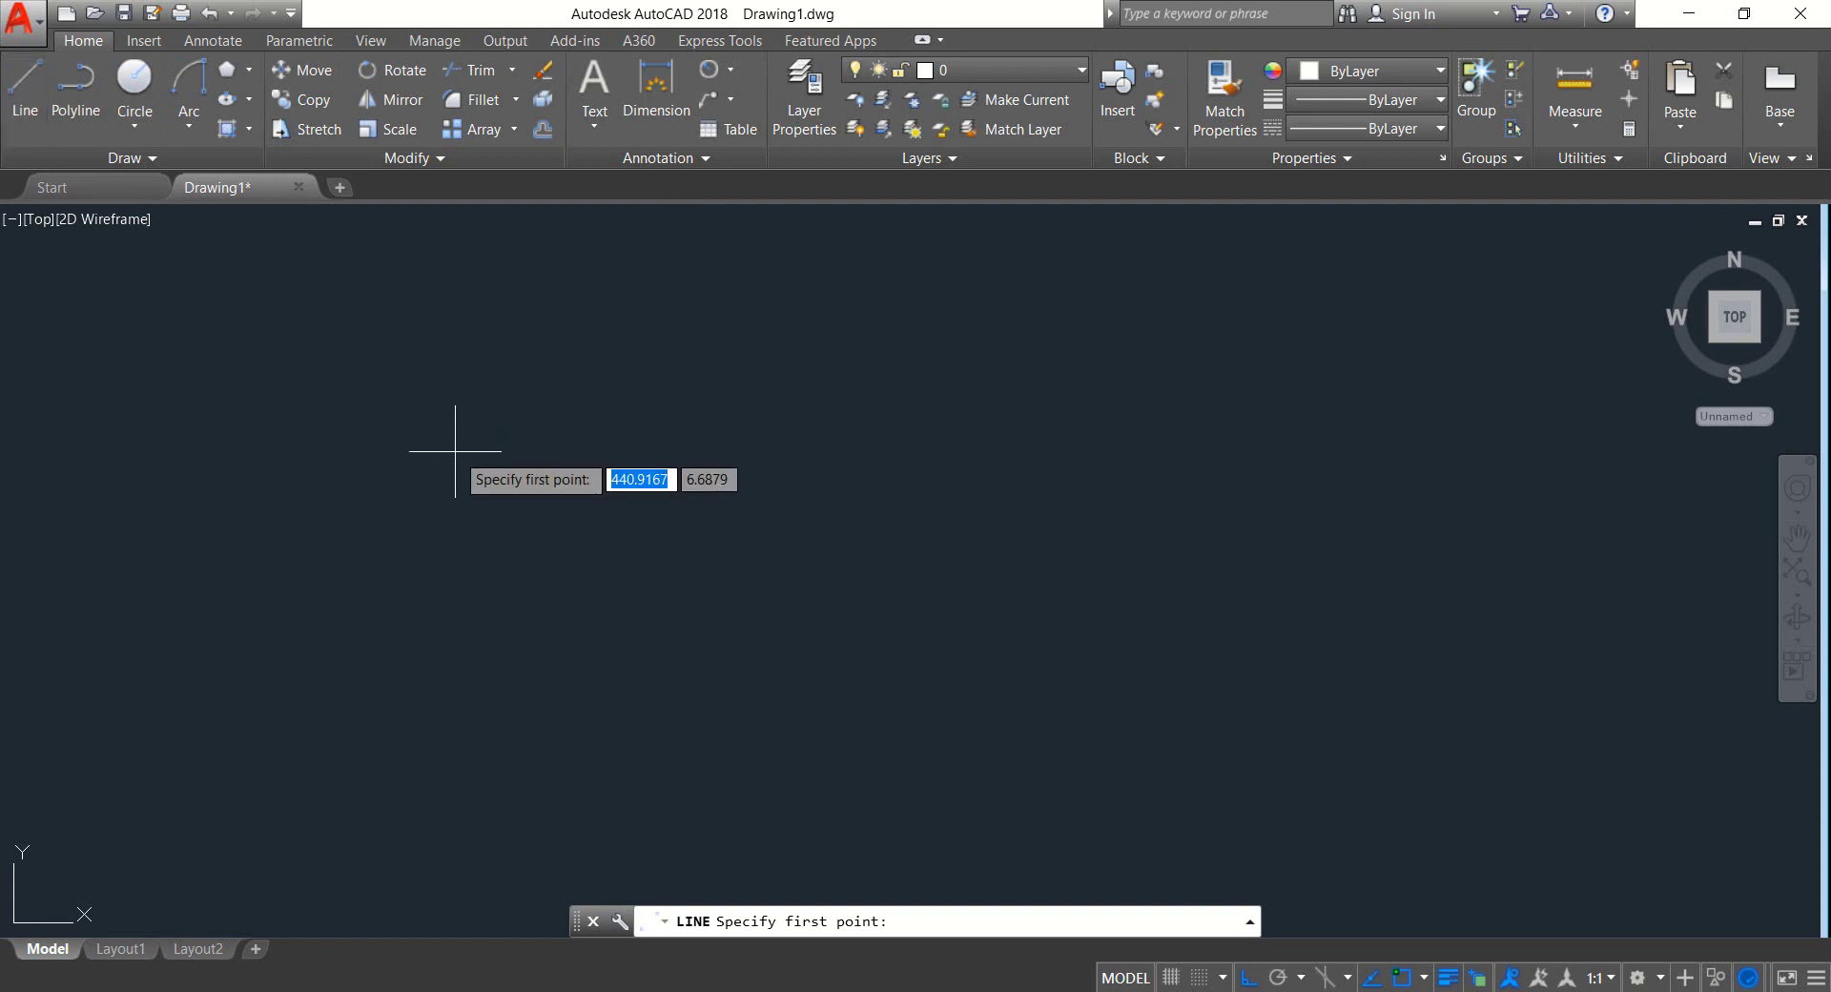
left_click(647, 313)
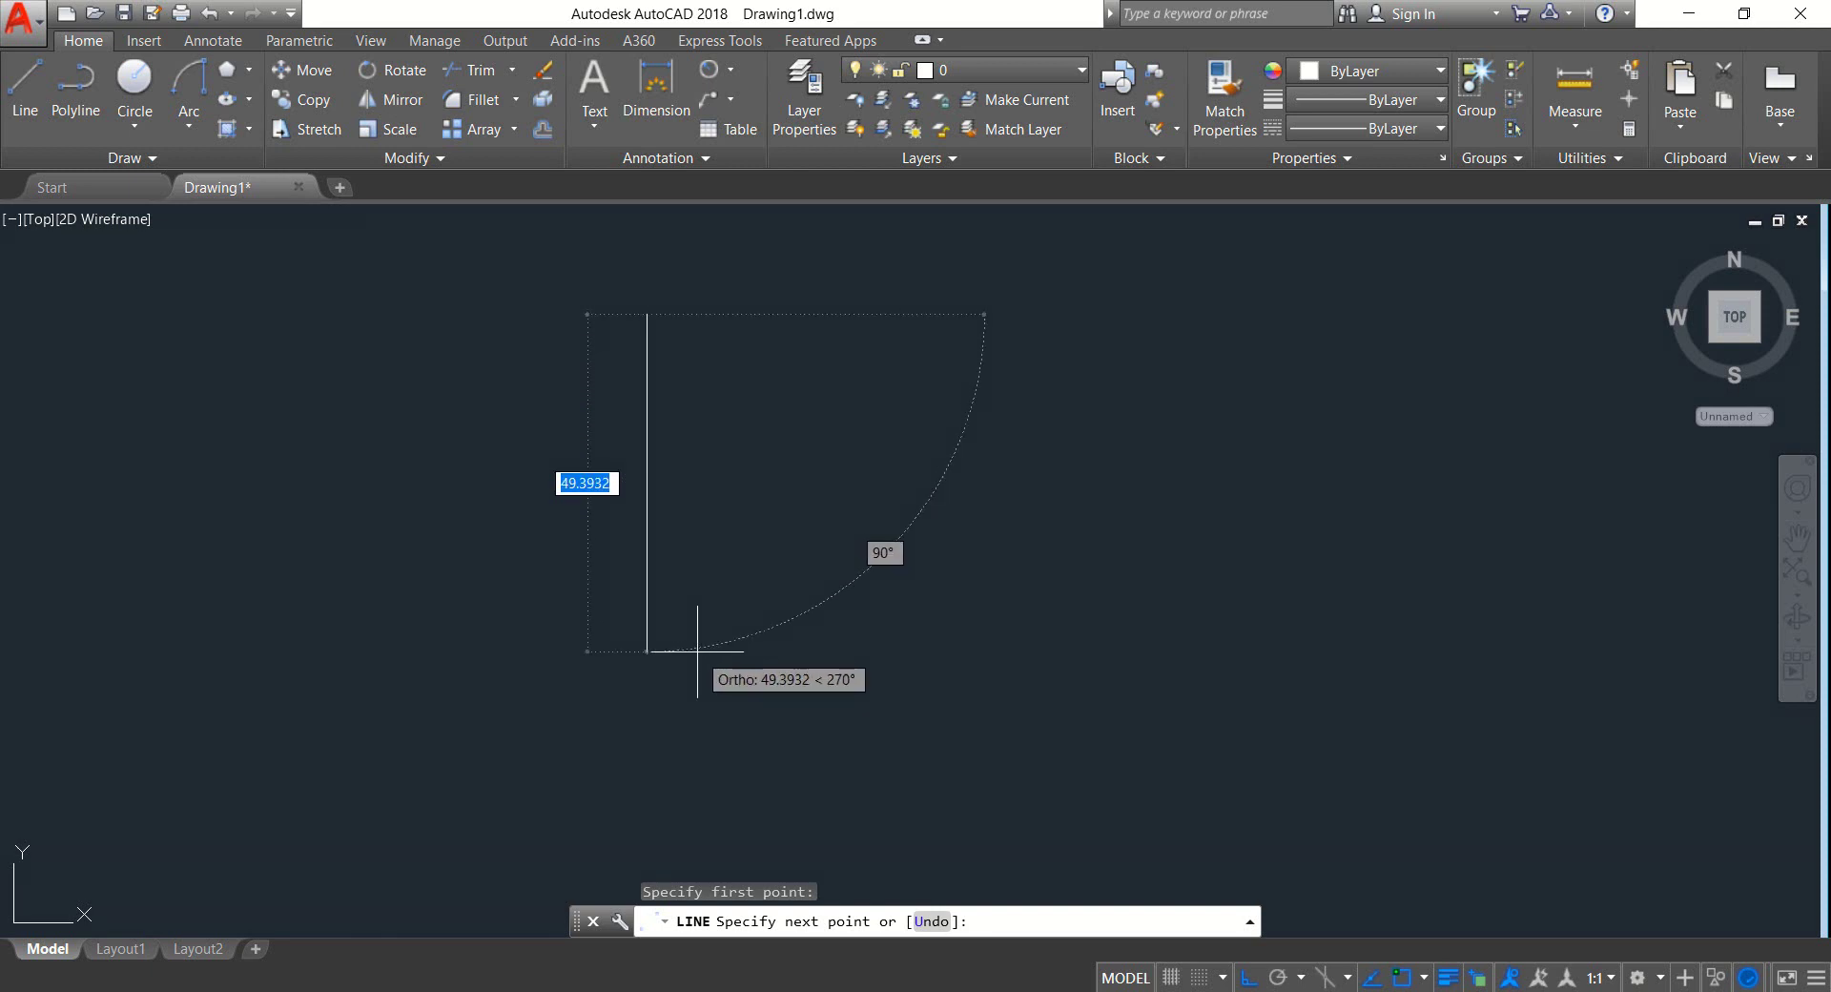
left_click(698, 652)
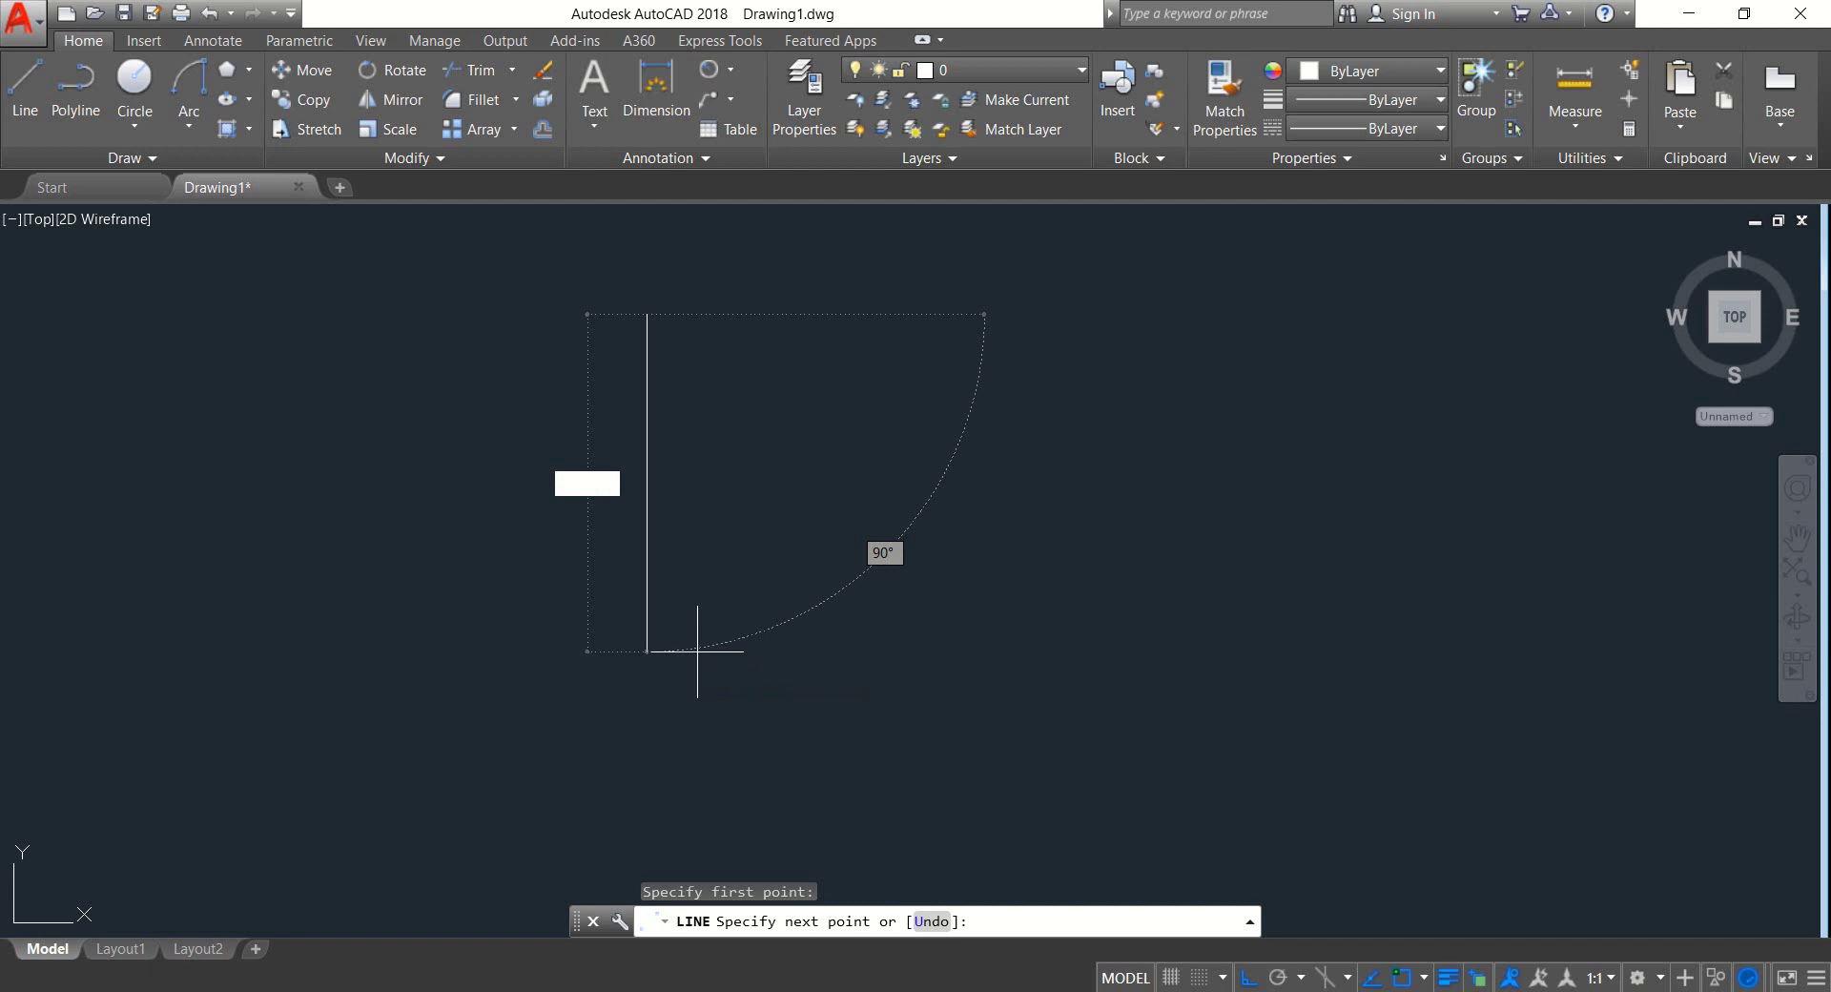
type("50")
key("Return")
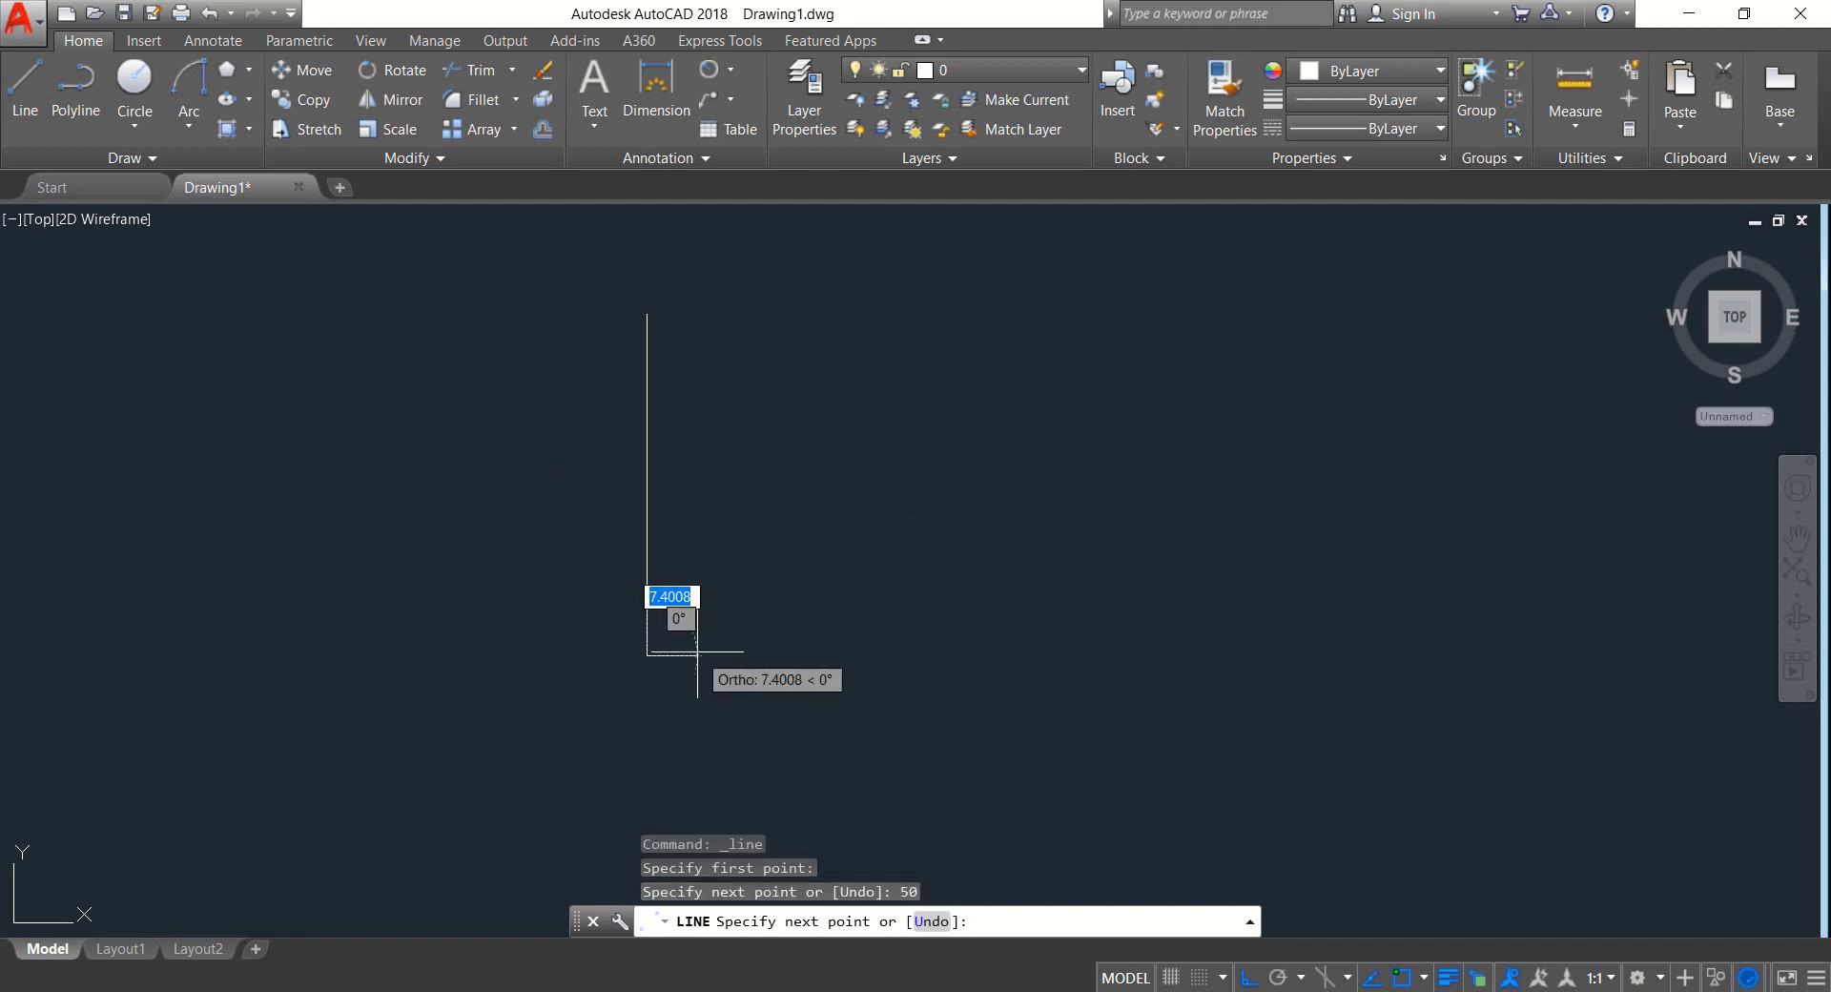
key("Return")
left_click(707, 514)
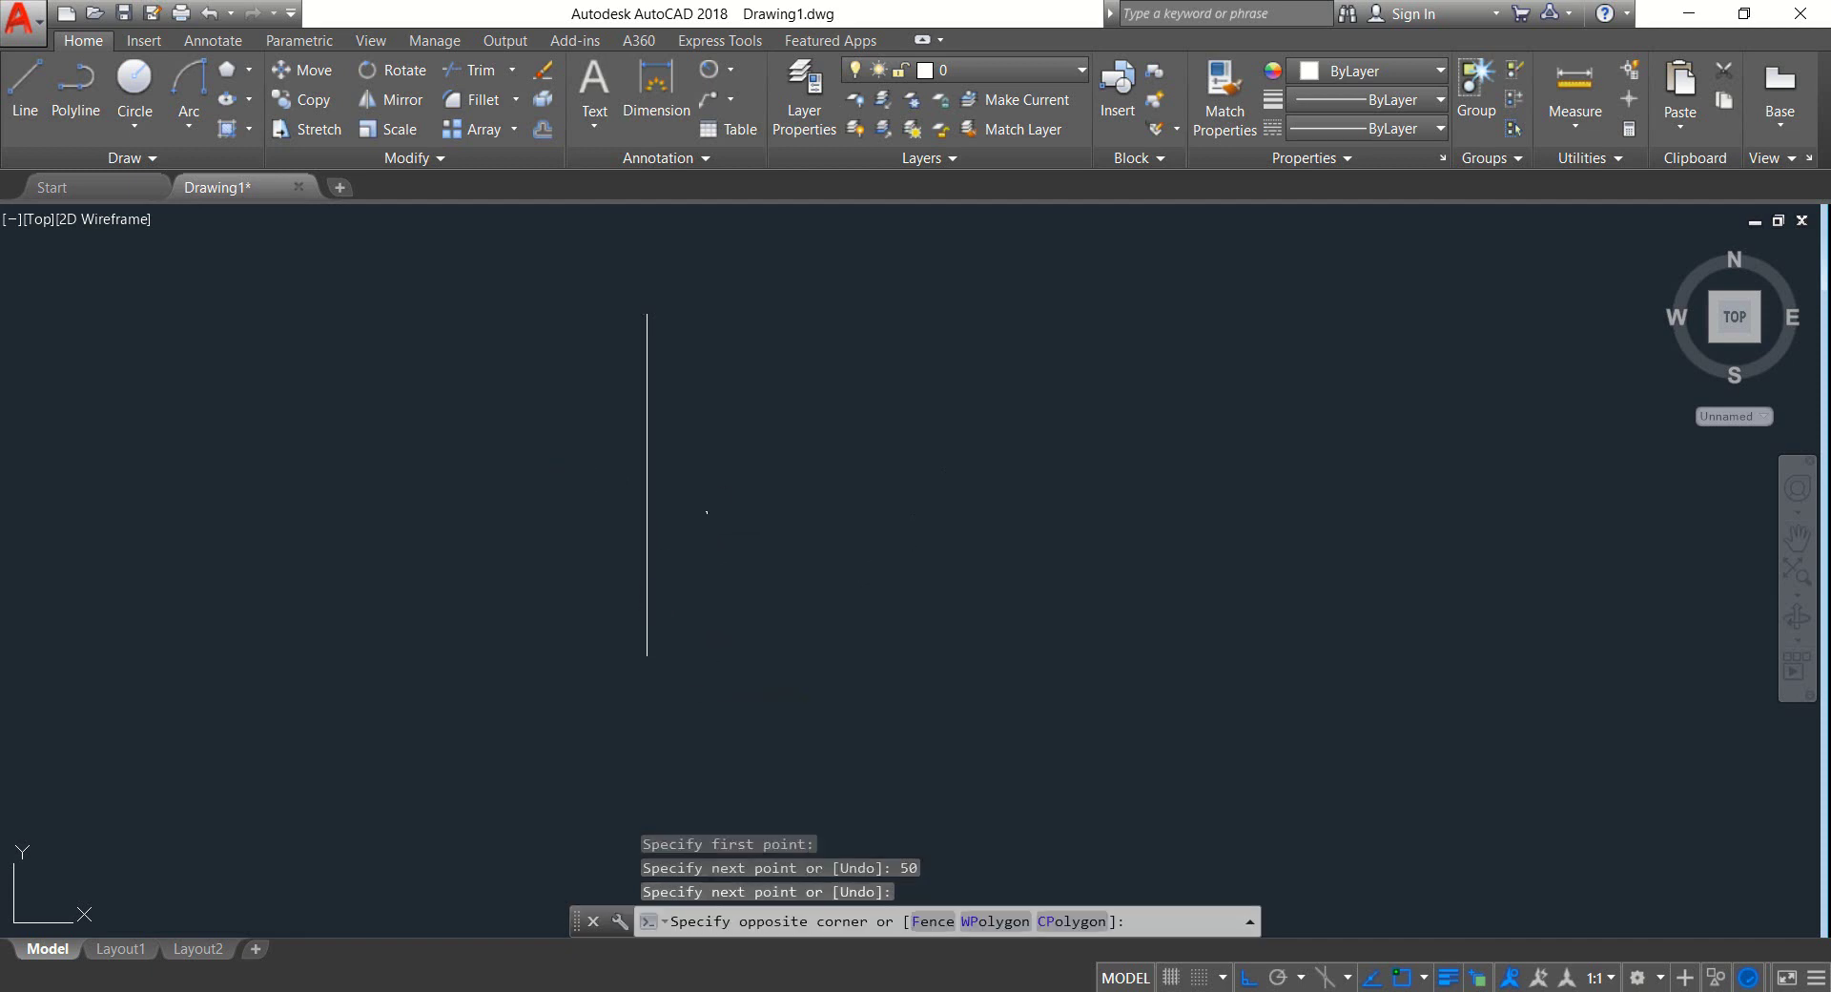
left_click(607, 466)
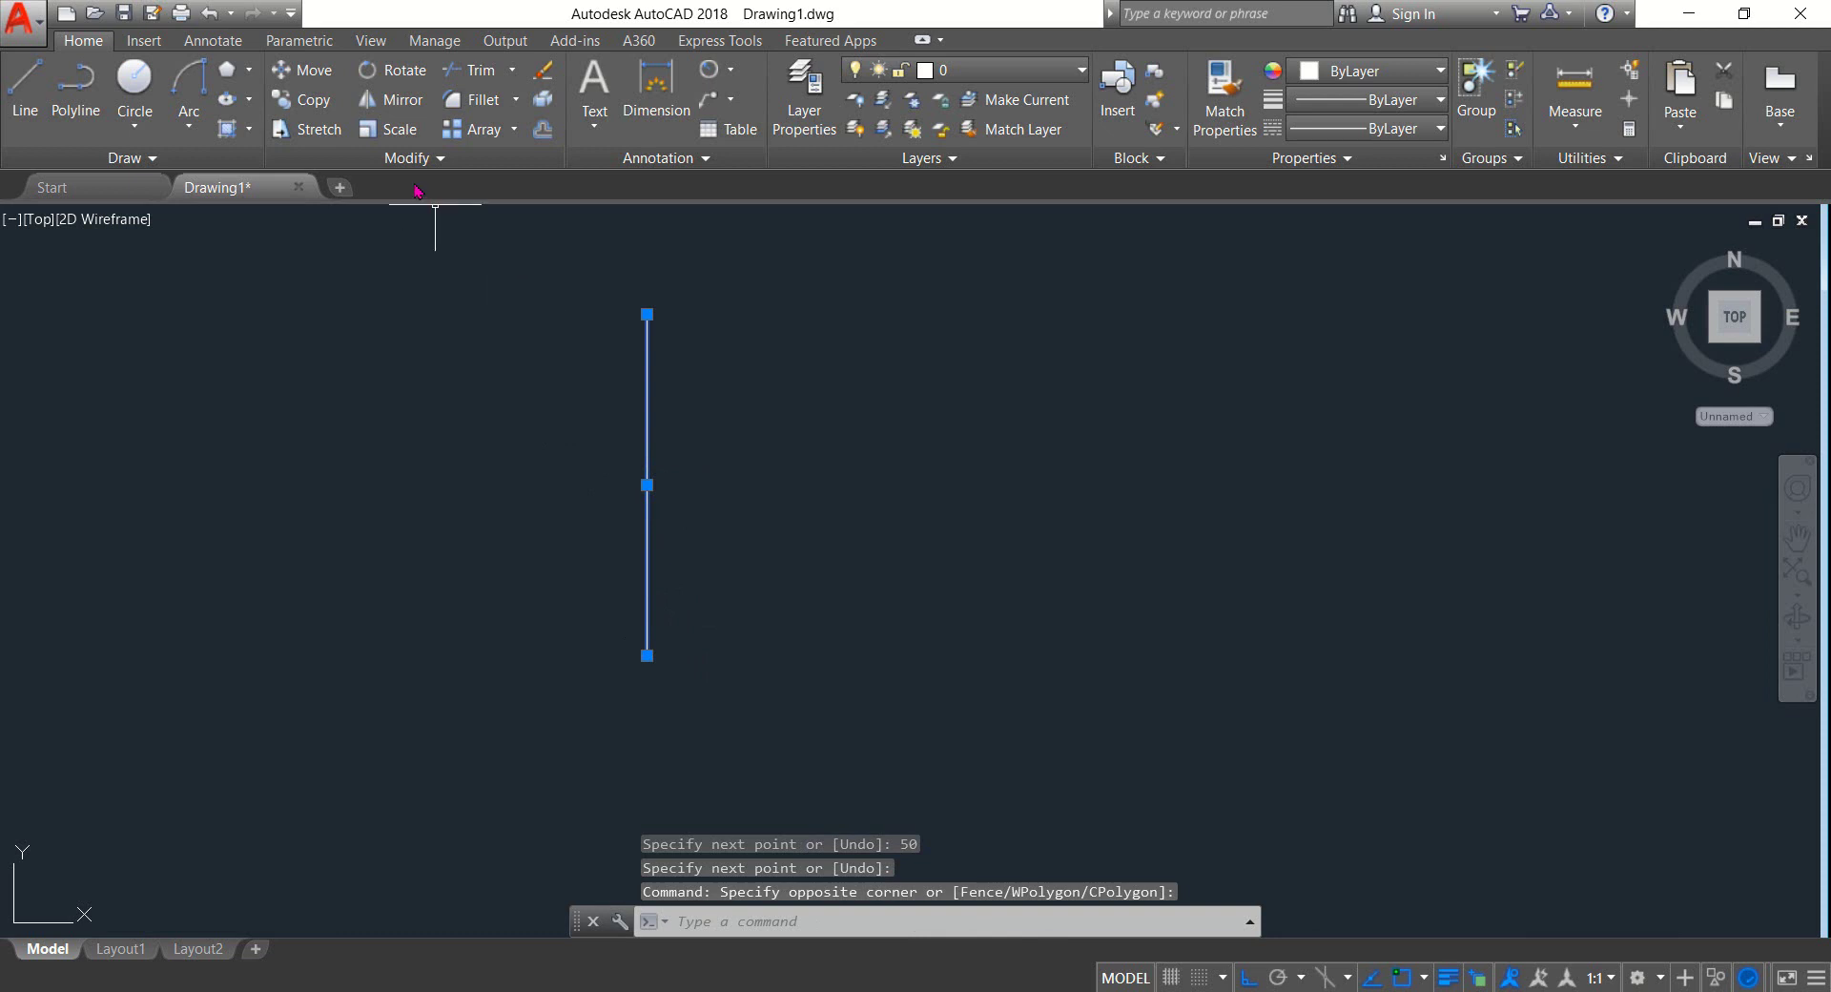
Copy the vertical line 15 units to the right as the handle's right edge
left_click(305, 99)
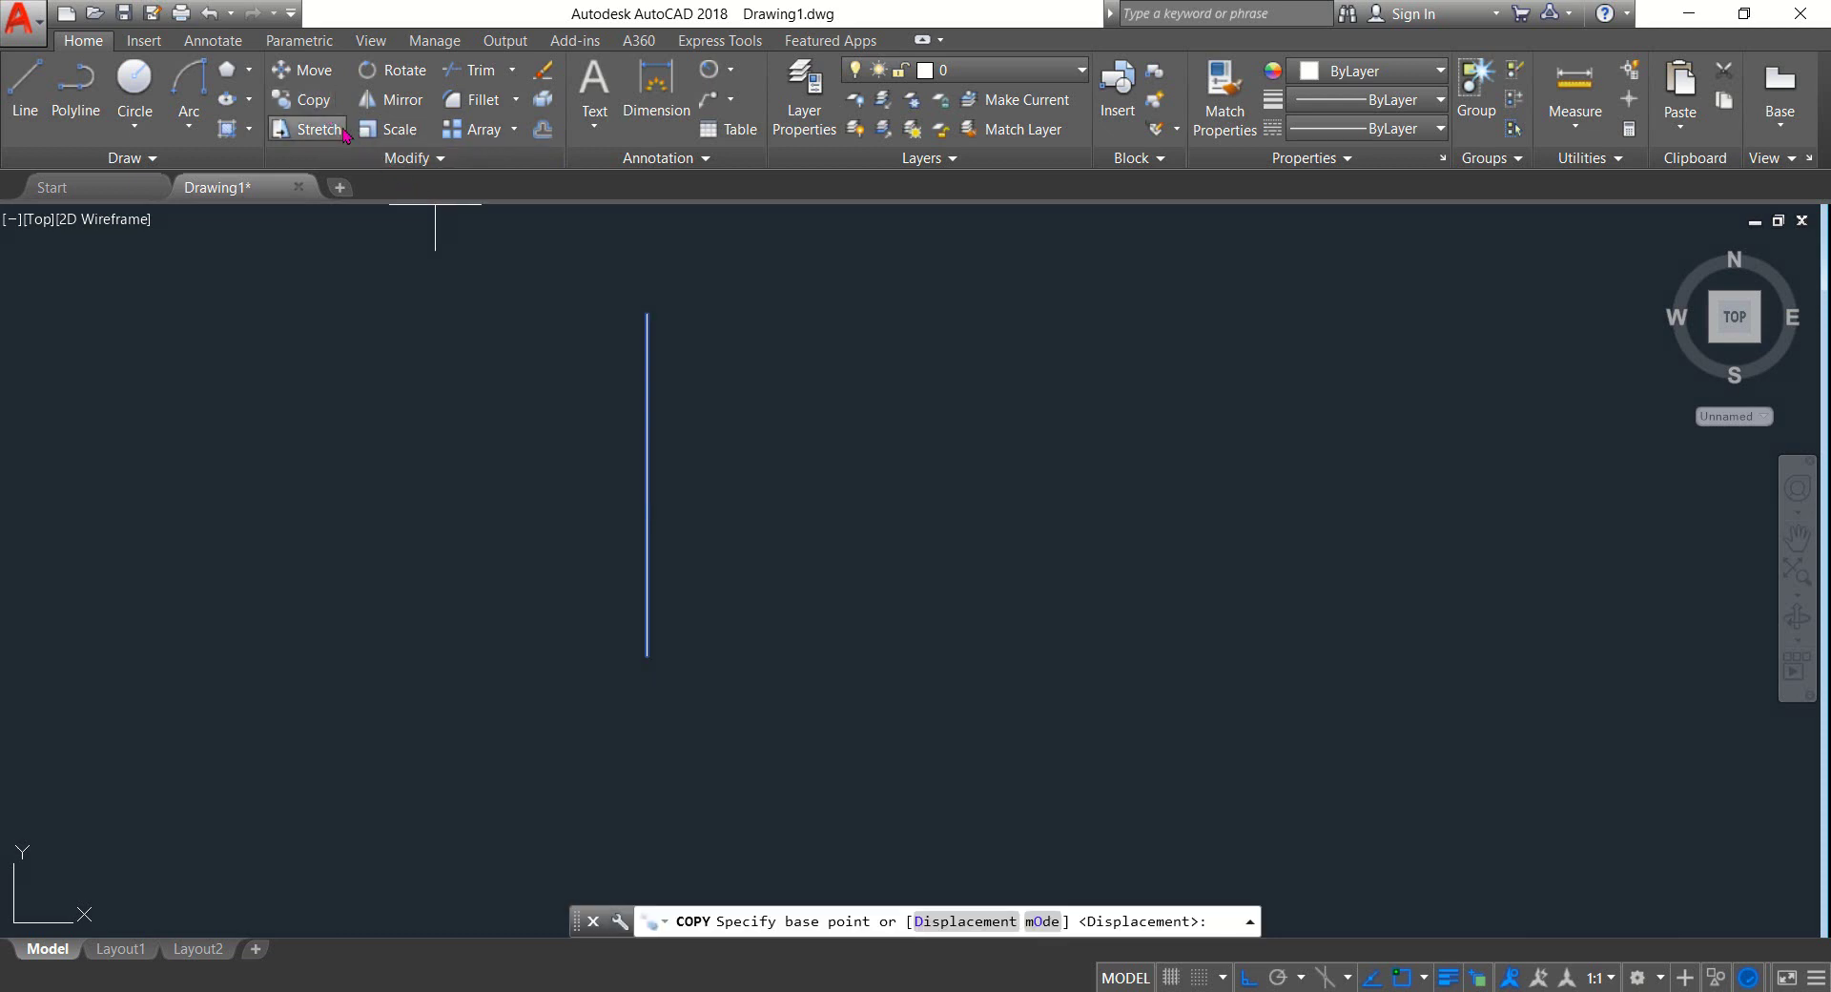
left_click(462, 271)
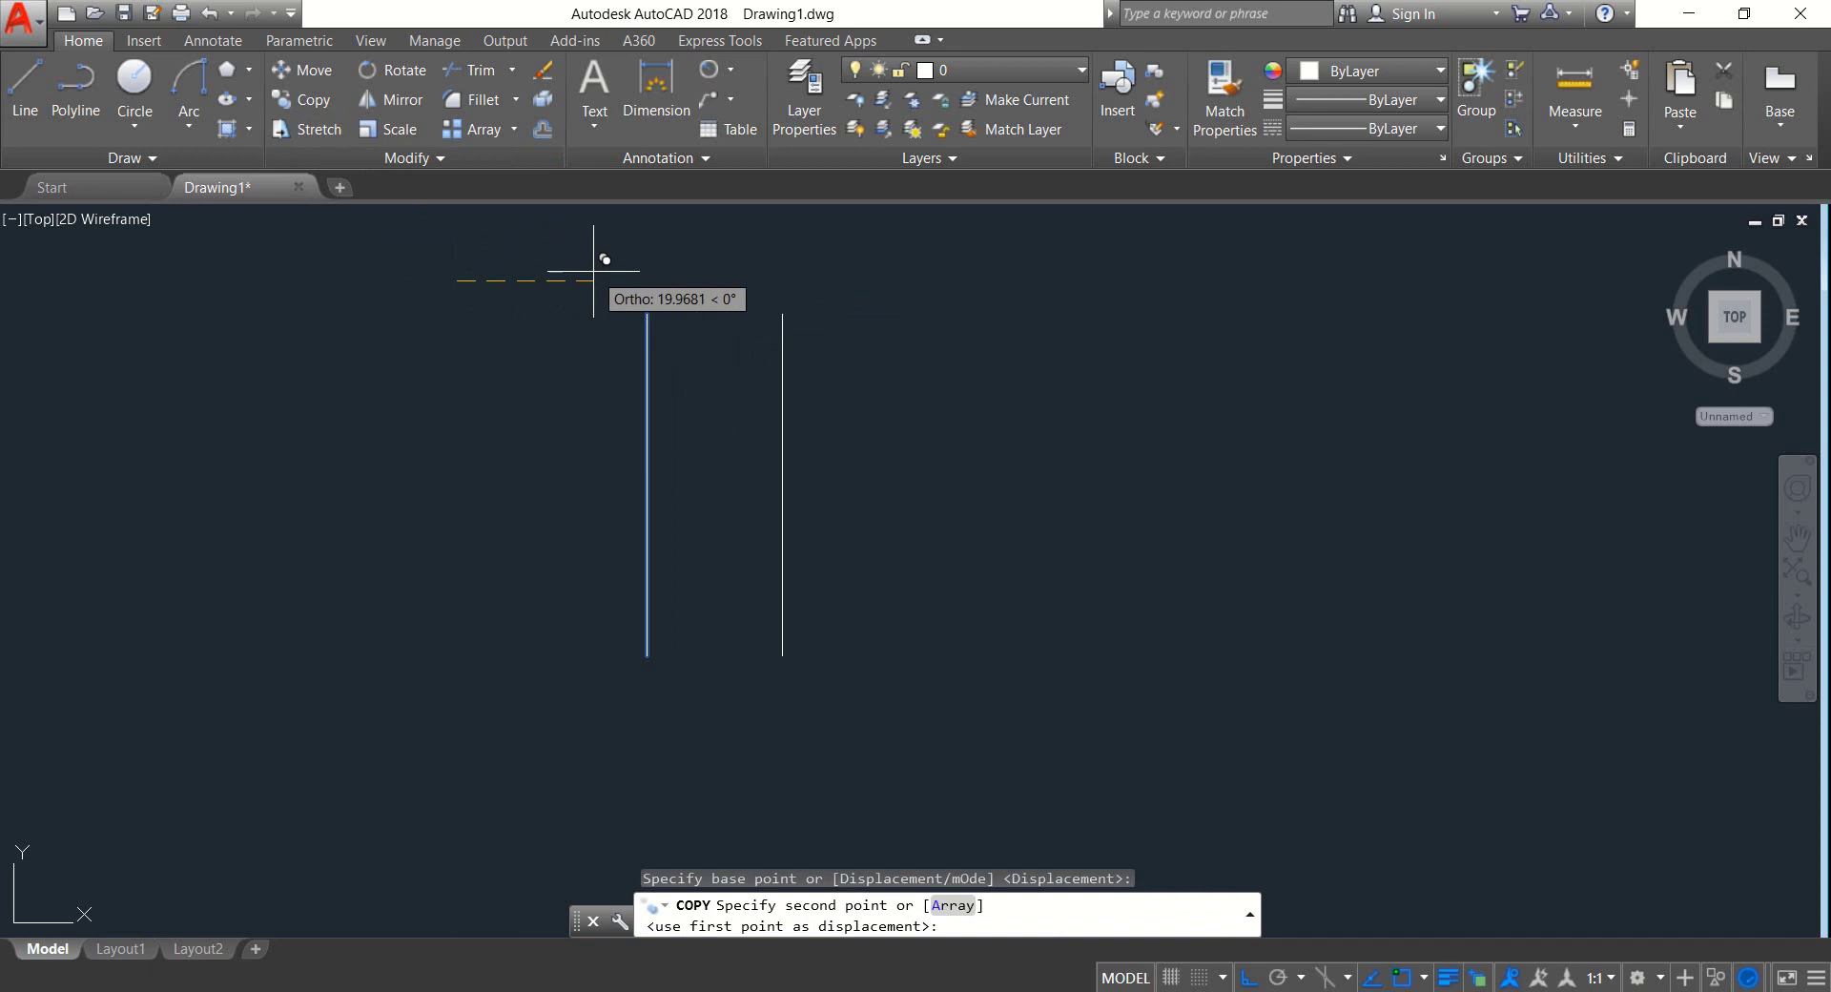
type("1")
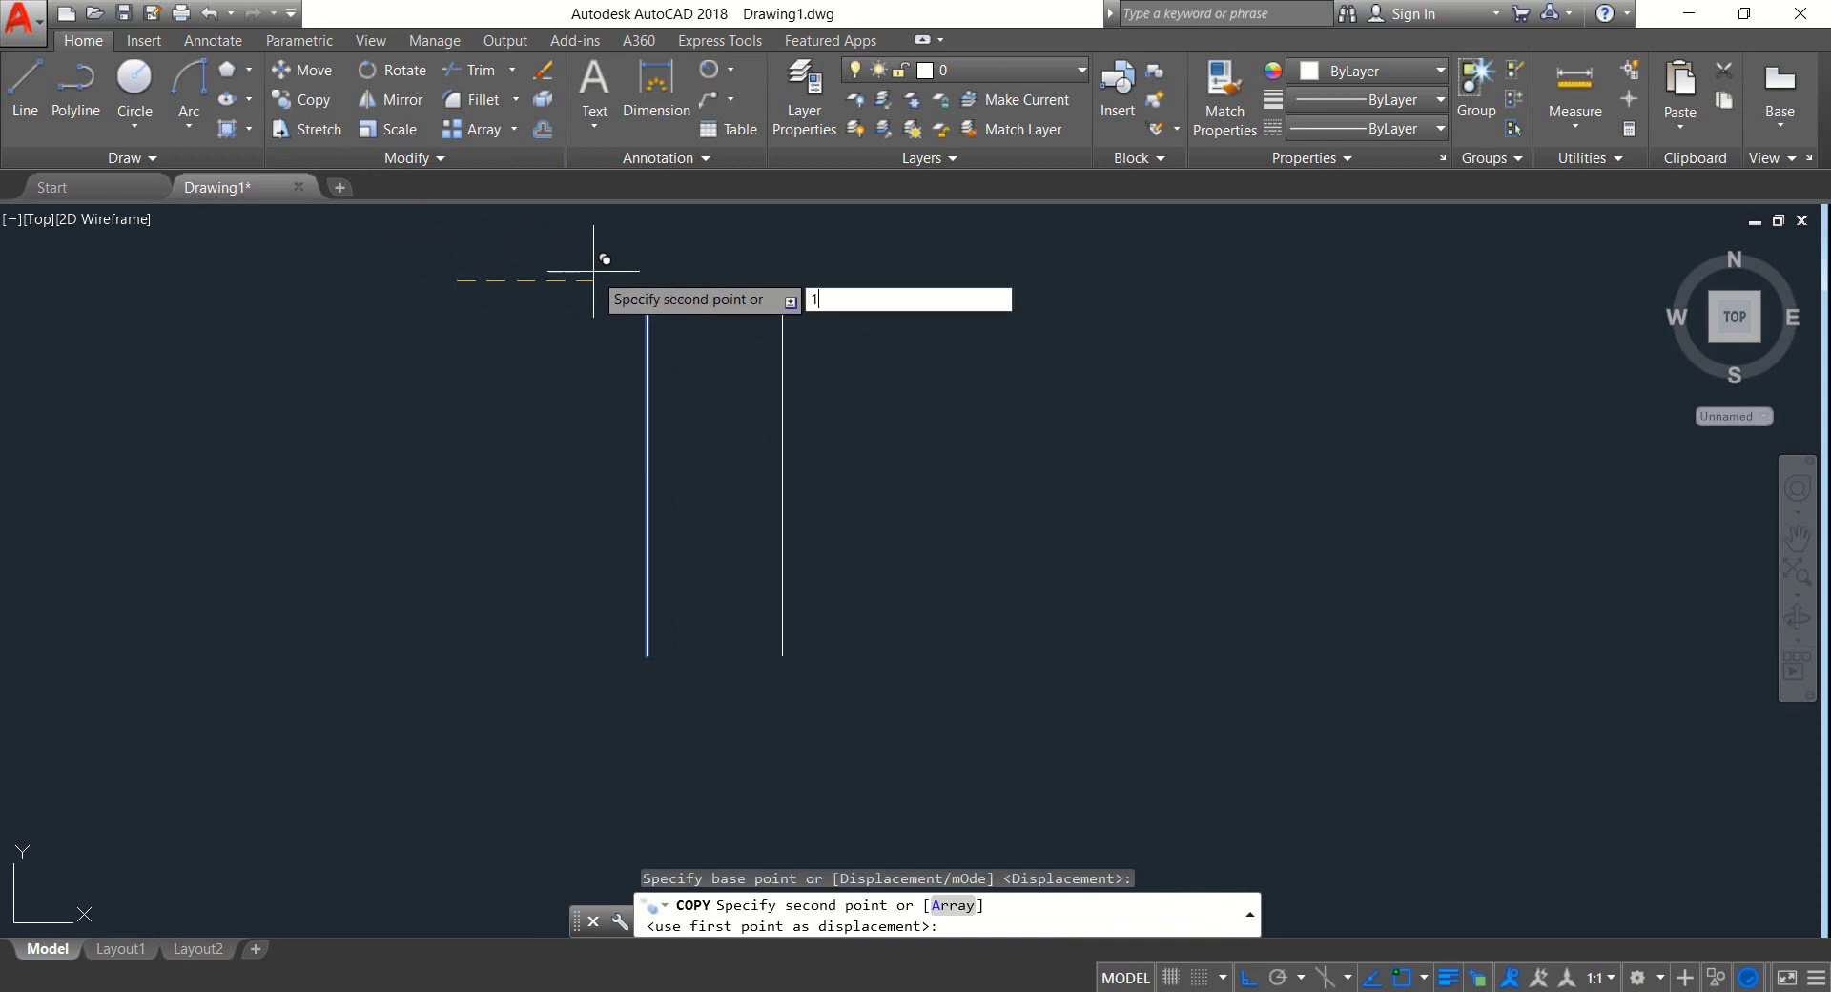
type("5")
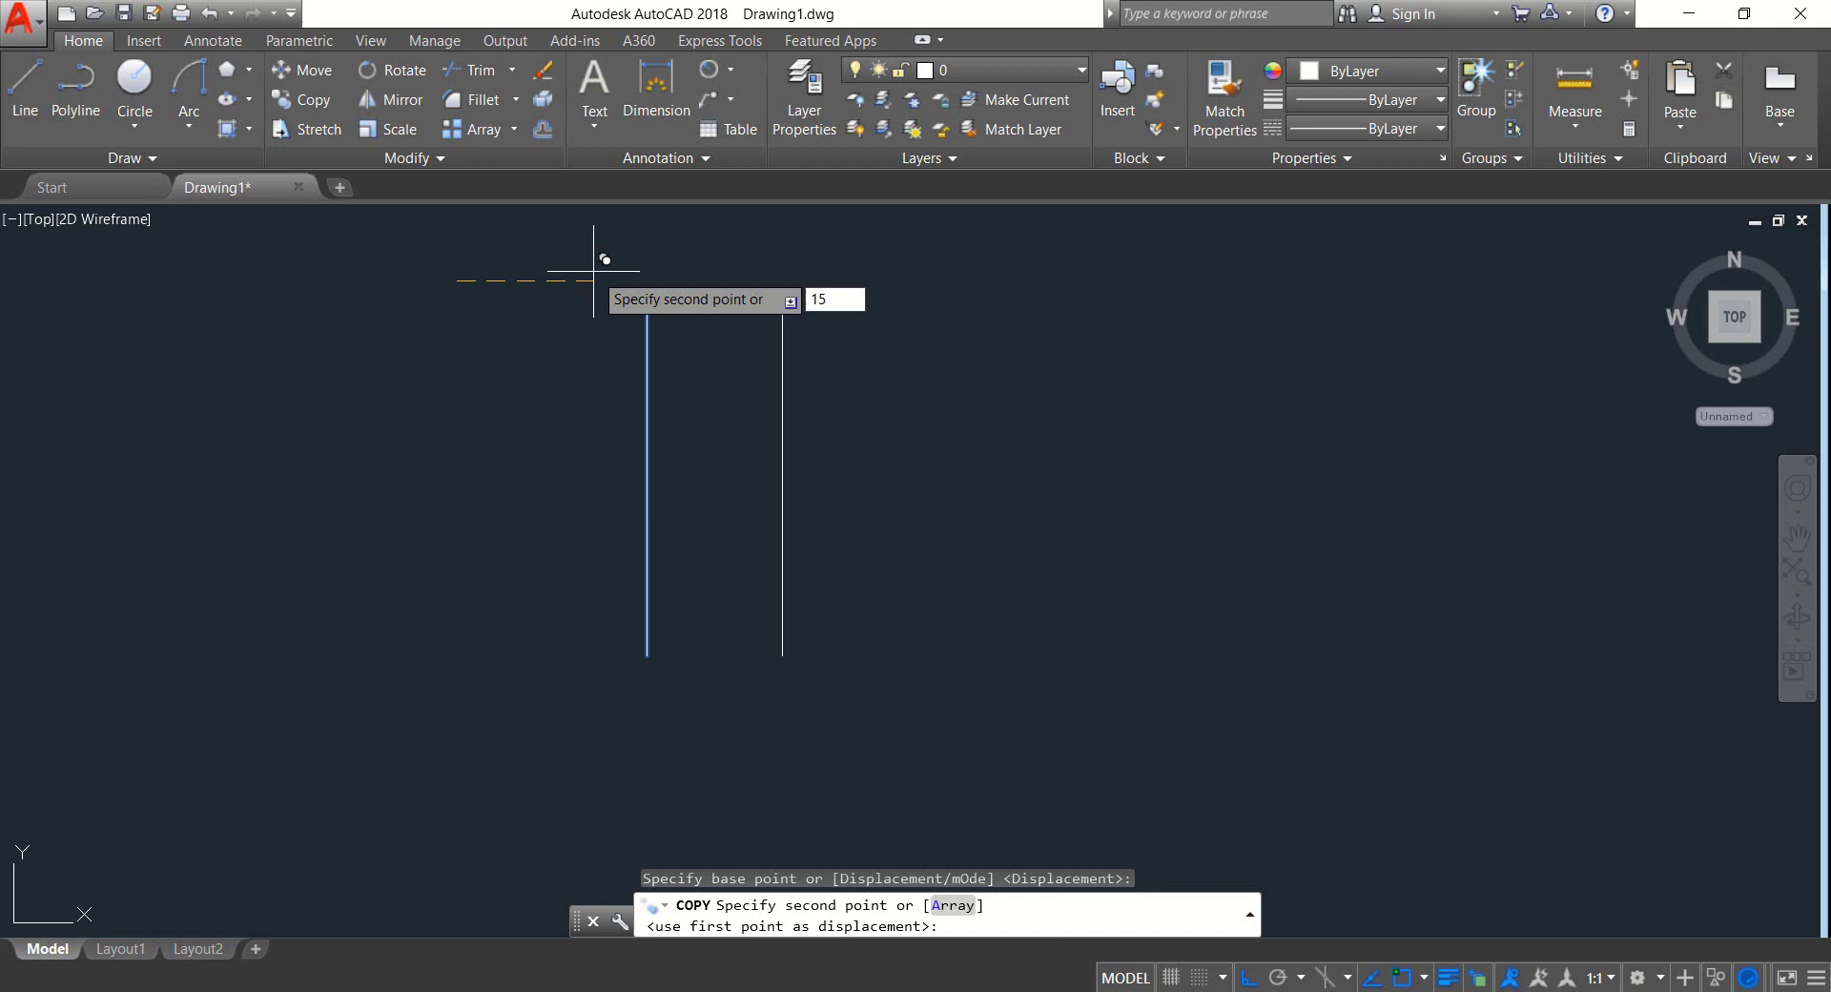
key("Return")
key("Return")
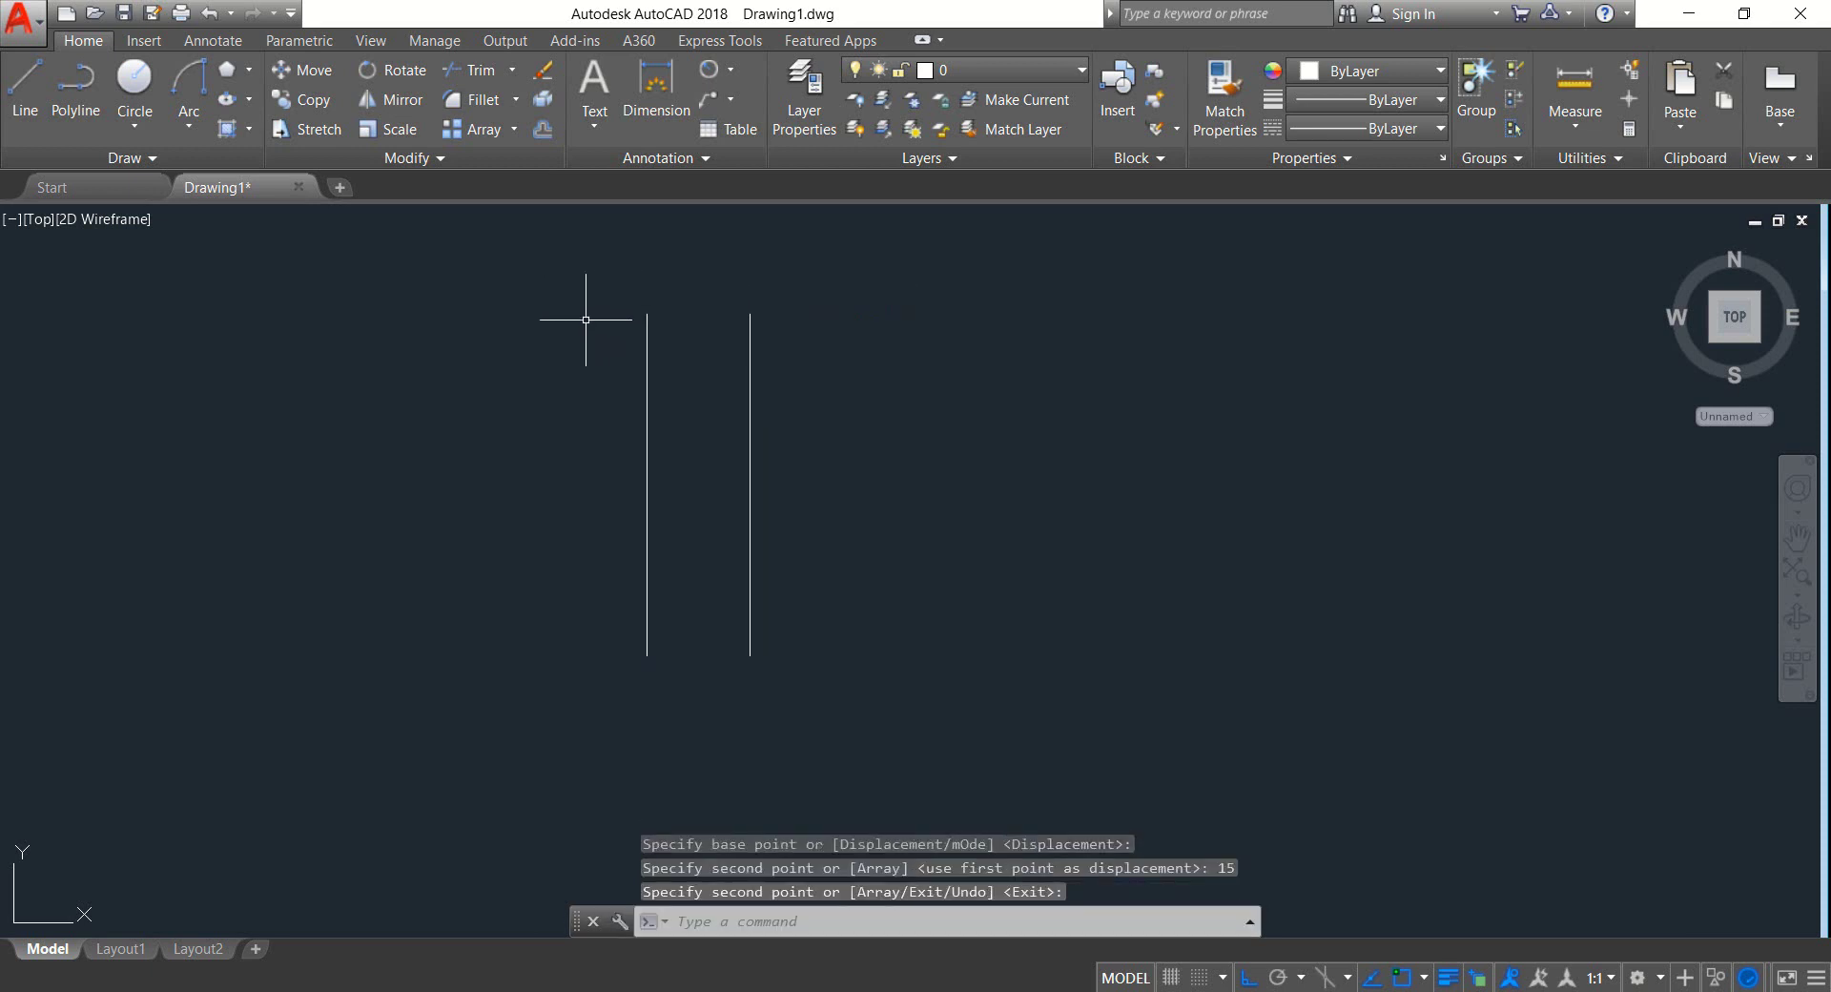
middle_click_drag(584, 323, 572, 400)
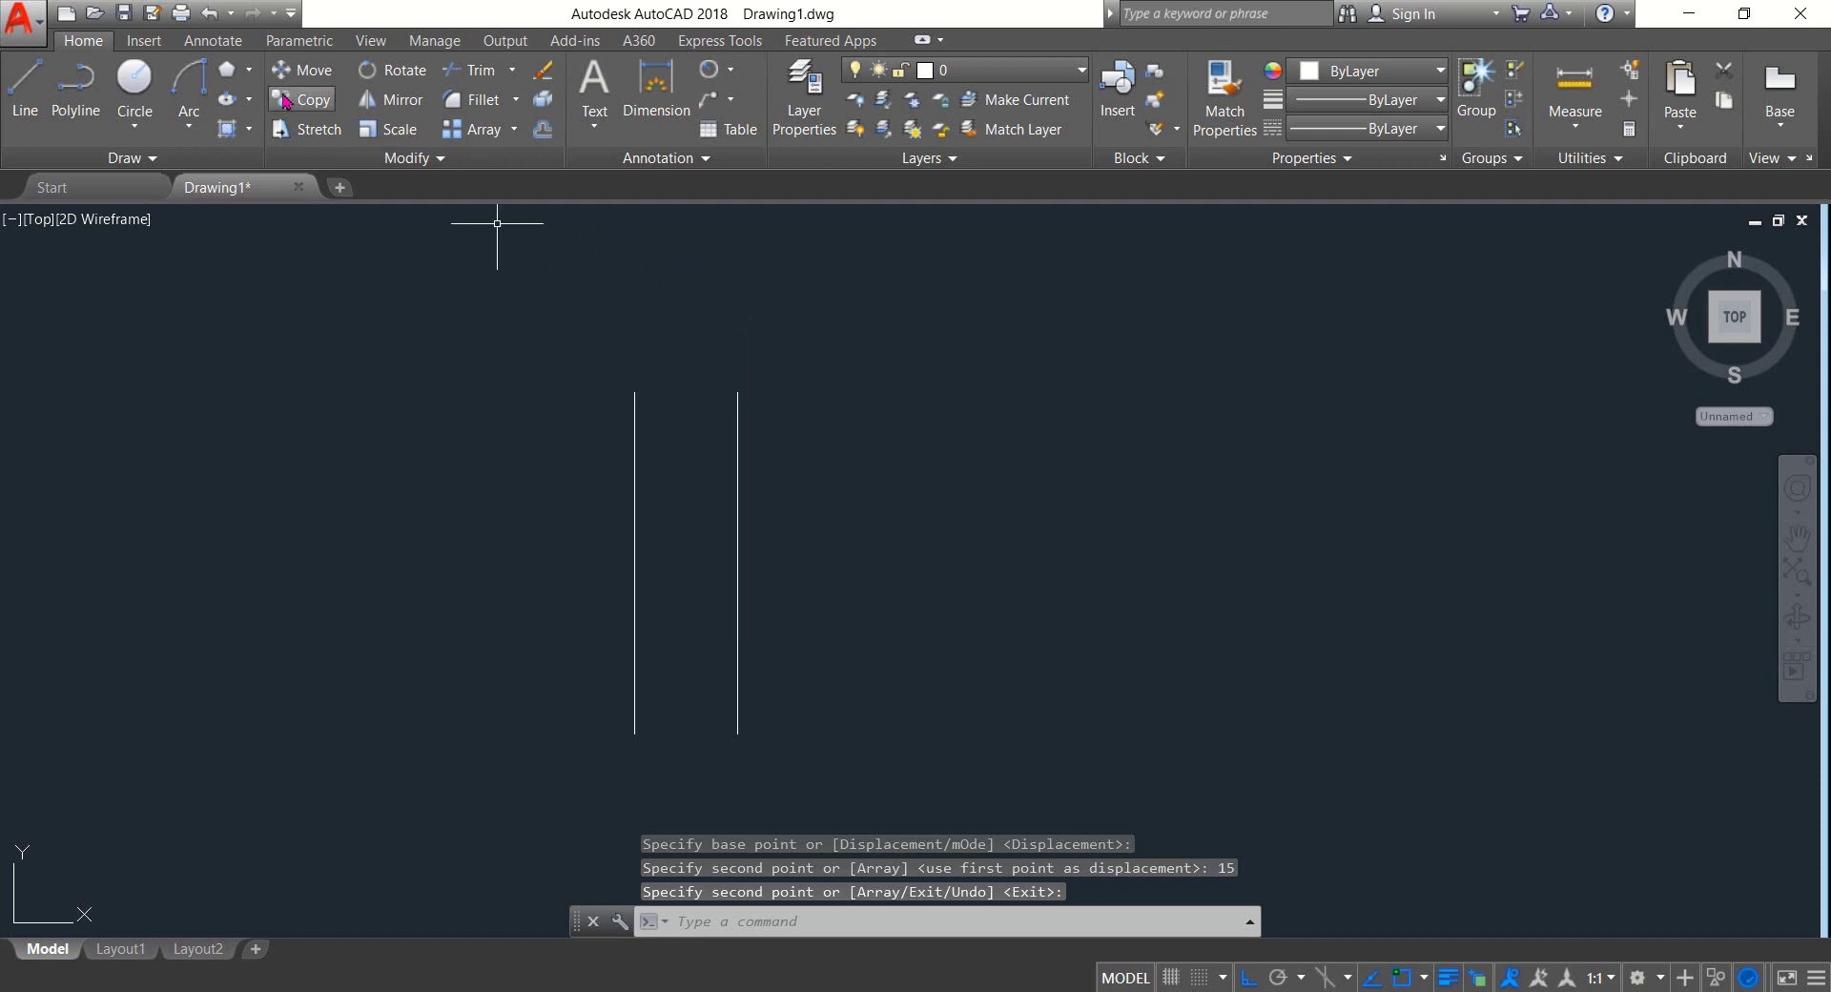
Draw a 20-unit vertical line upward from the right handle line's top
left_click(33, 86)
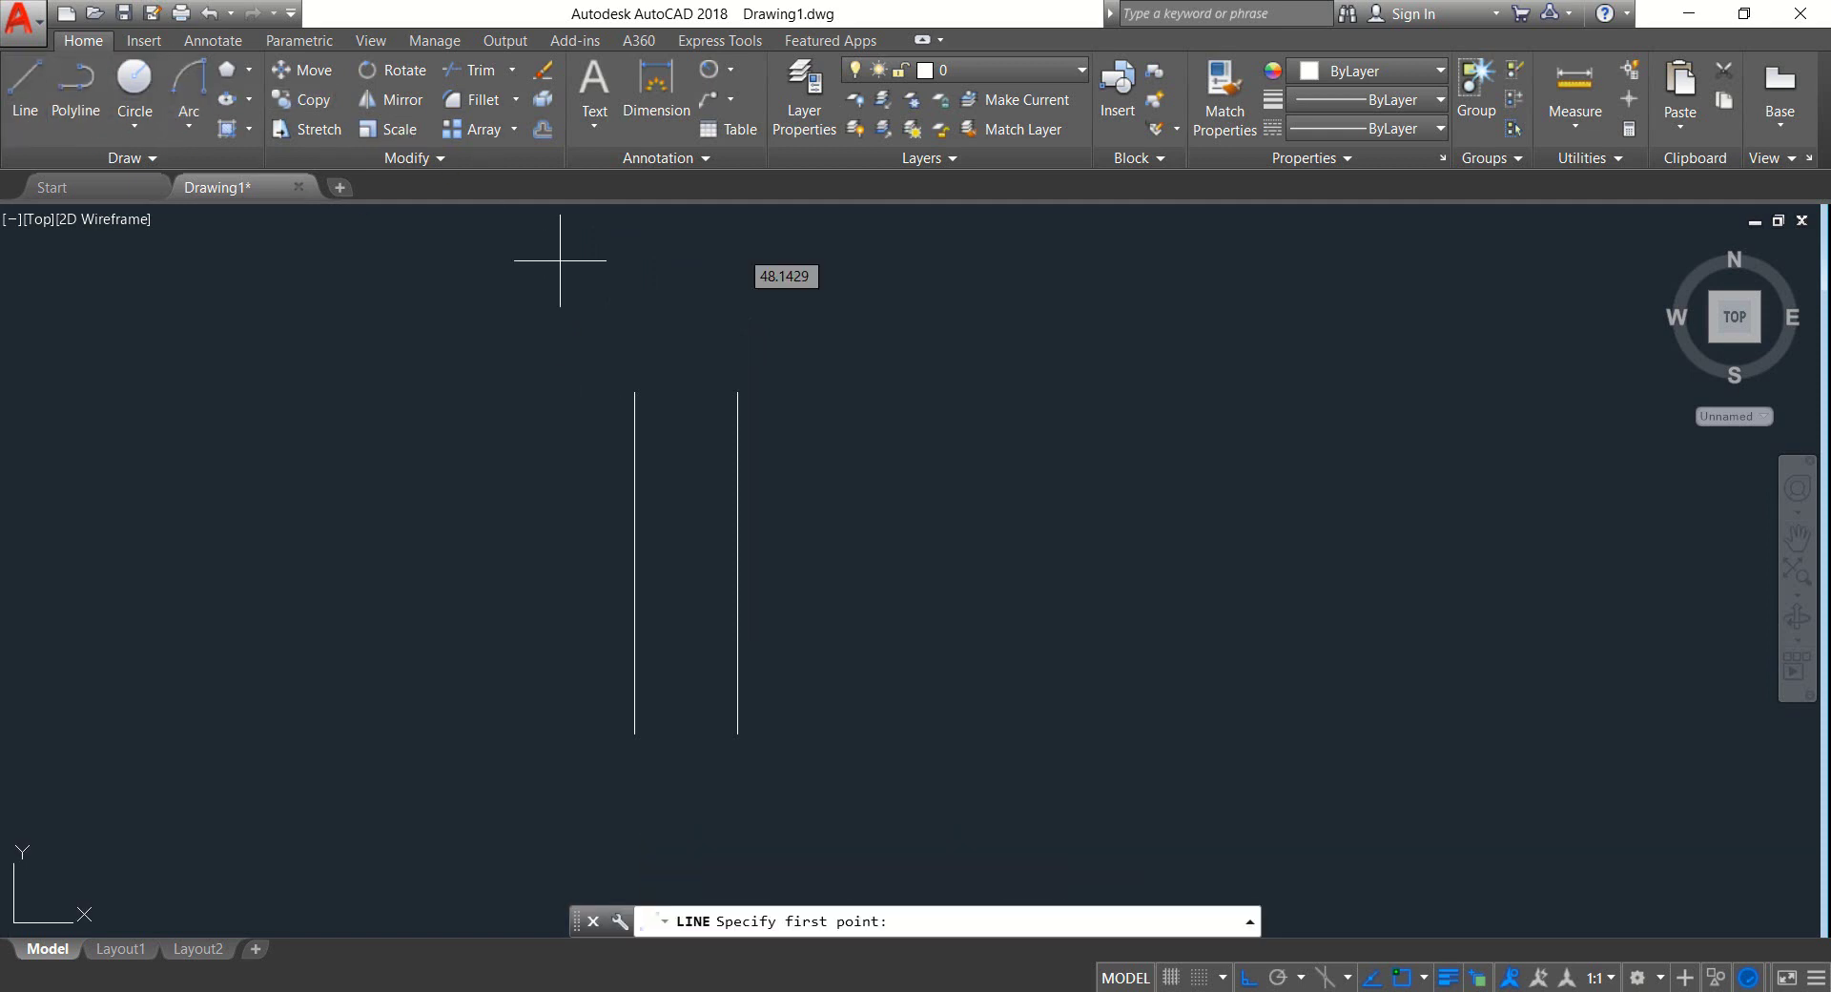
left_click(736, 391)
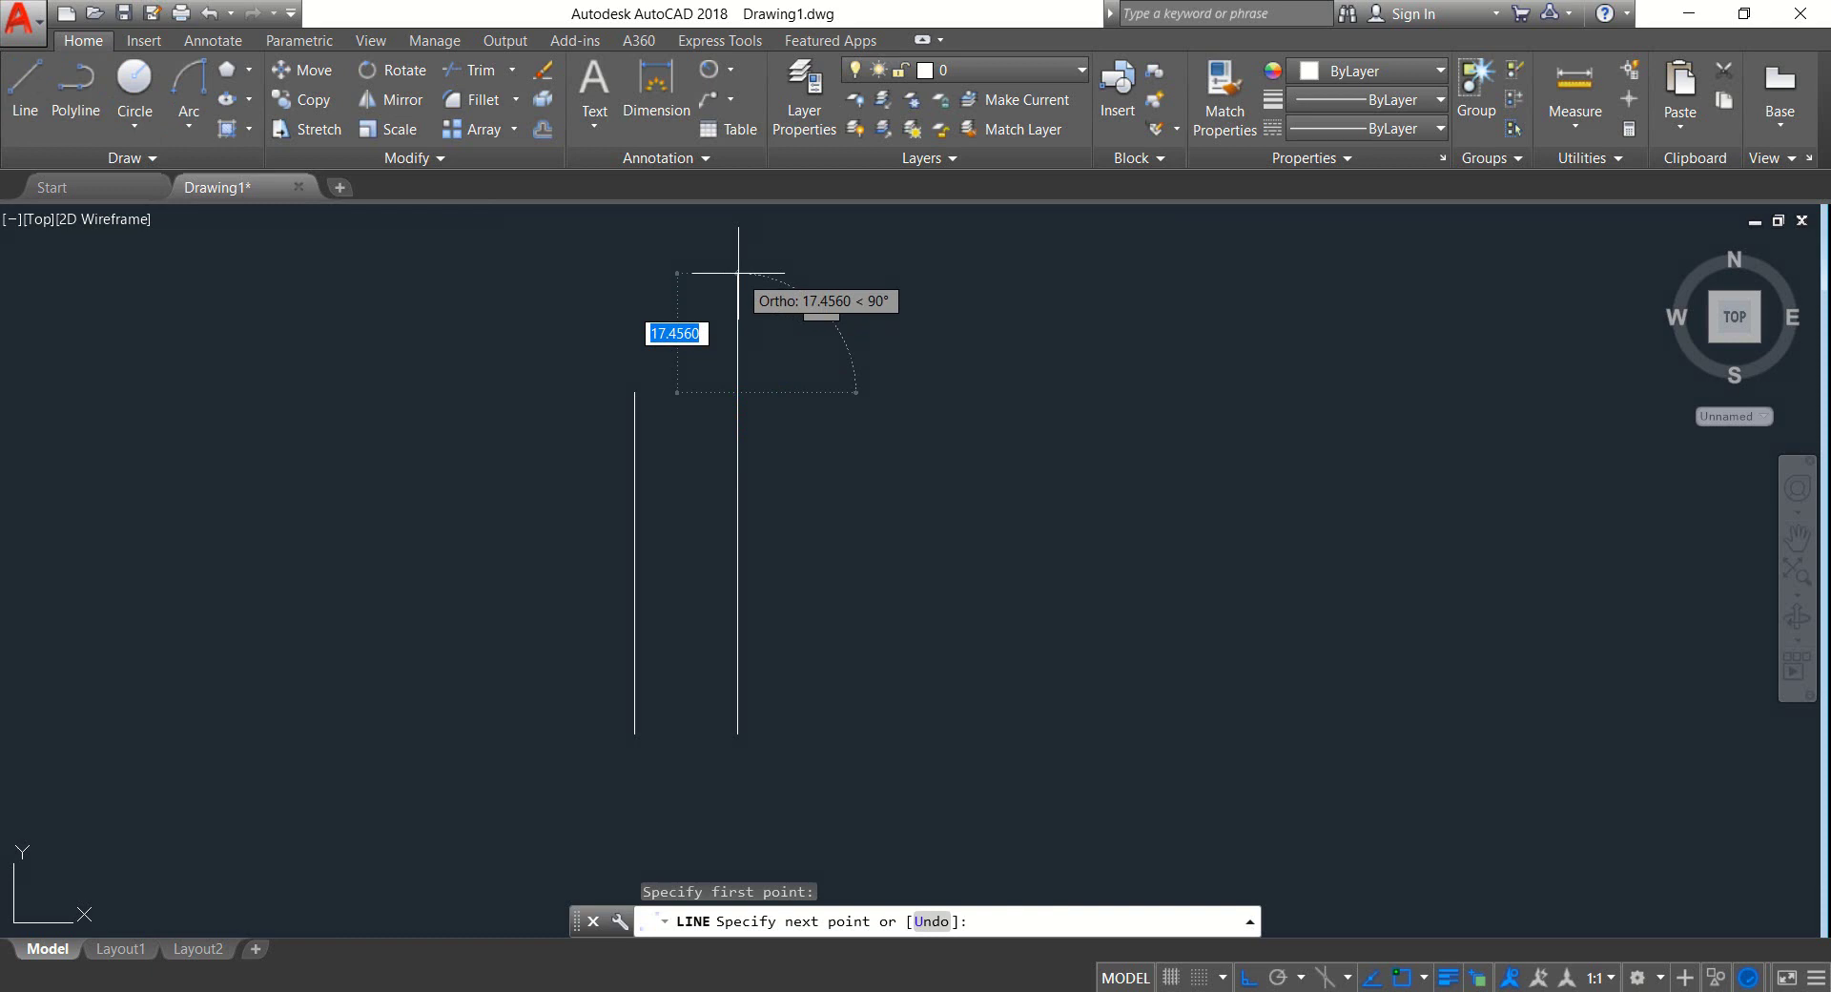
type("20")
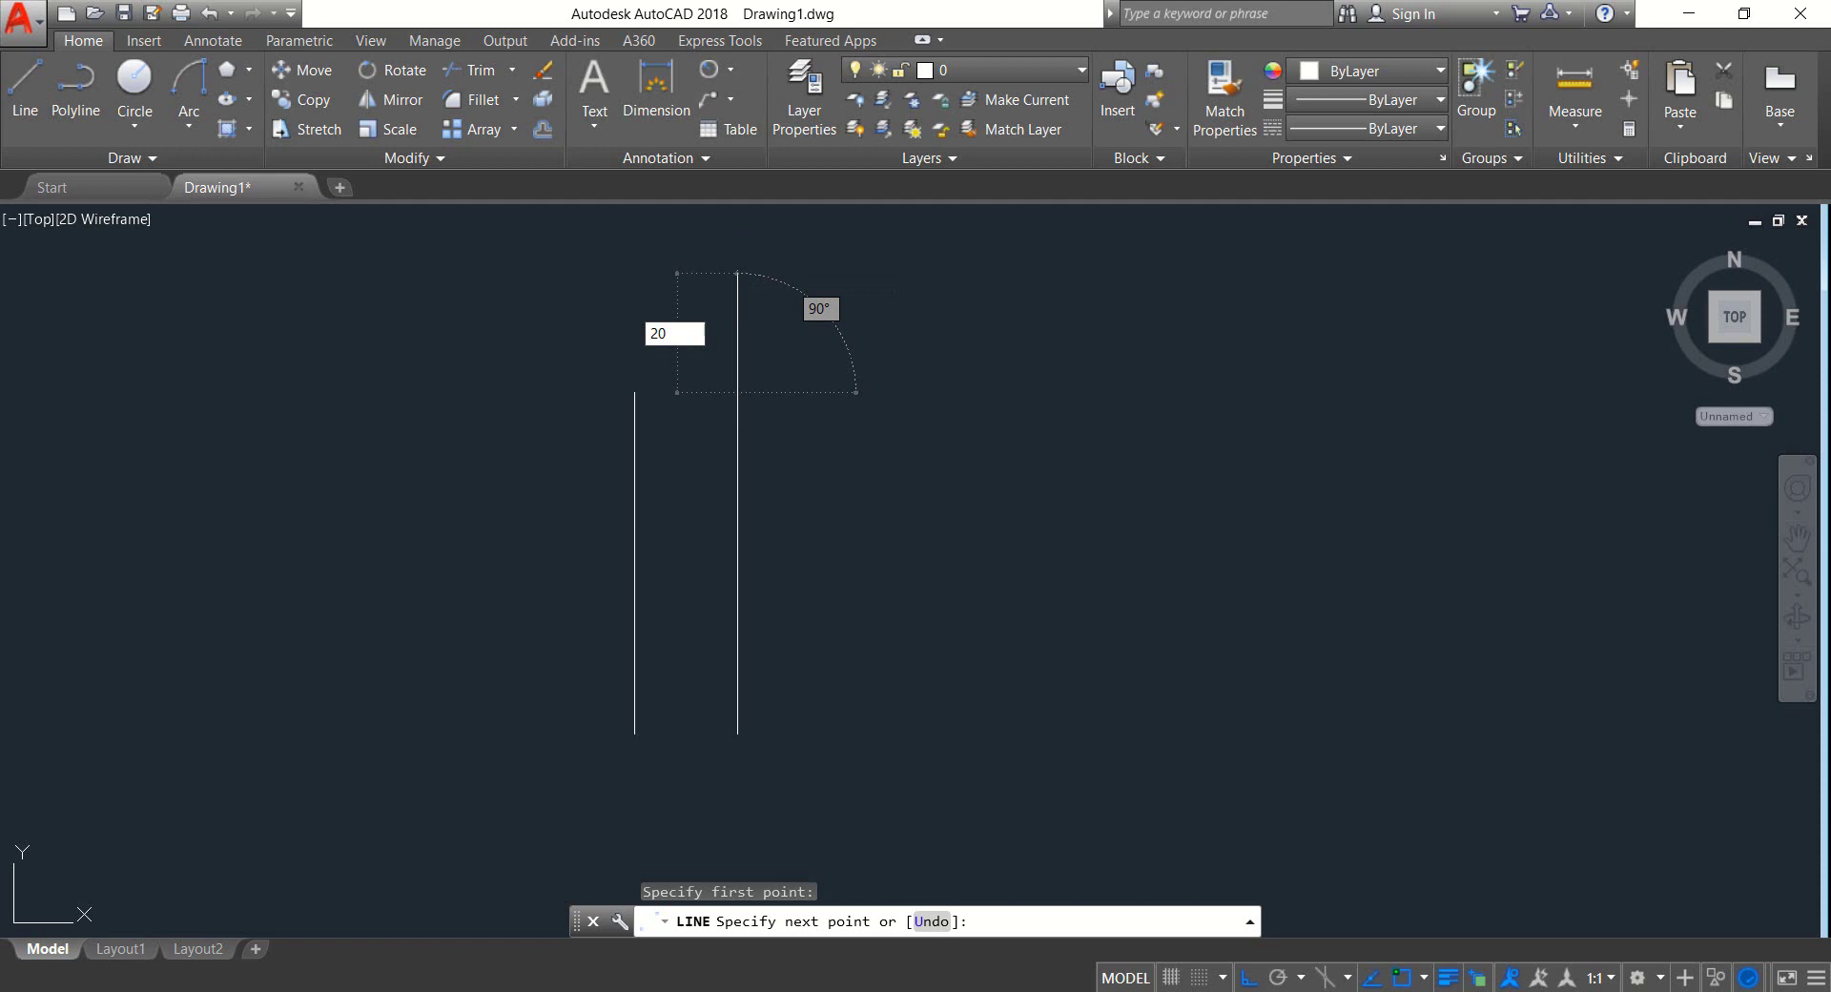
key("Return")
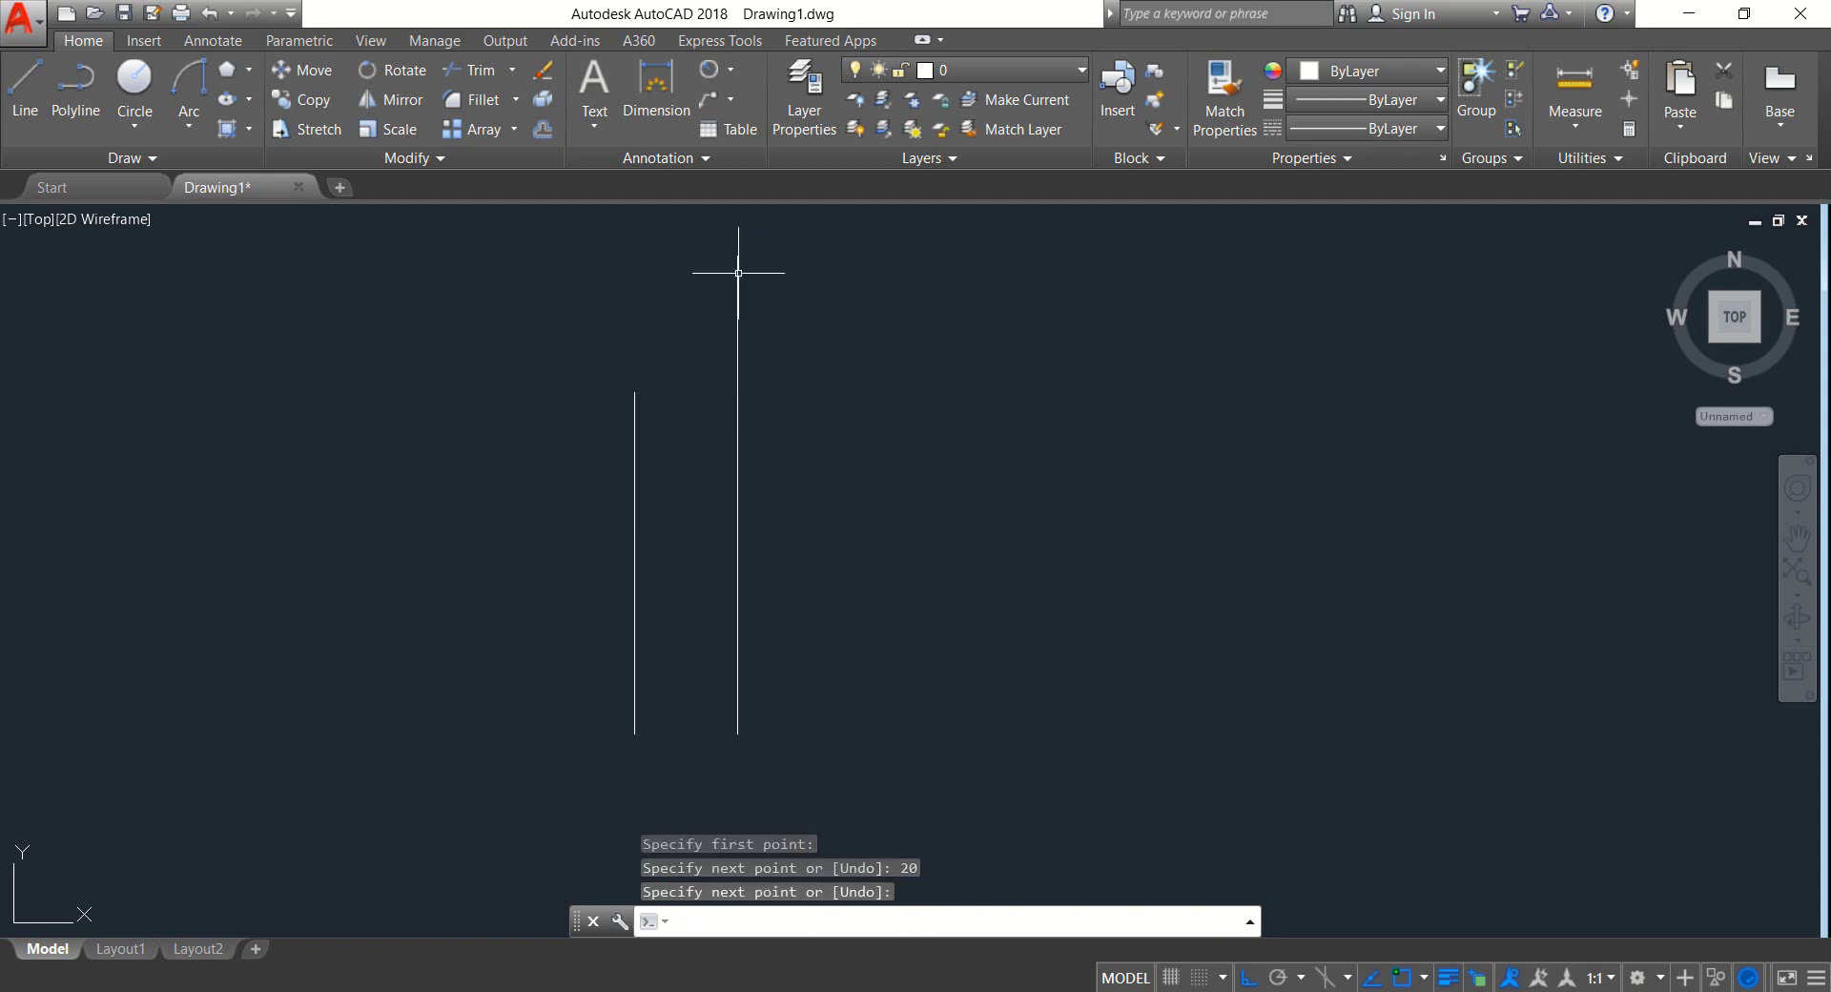
key("Return")
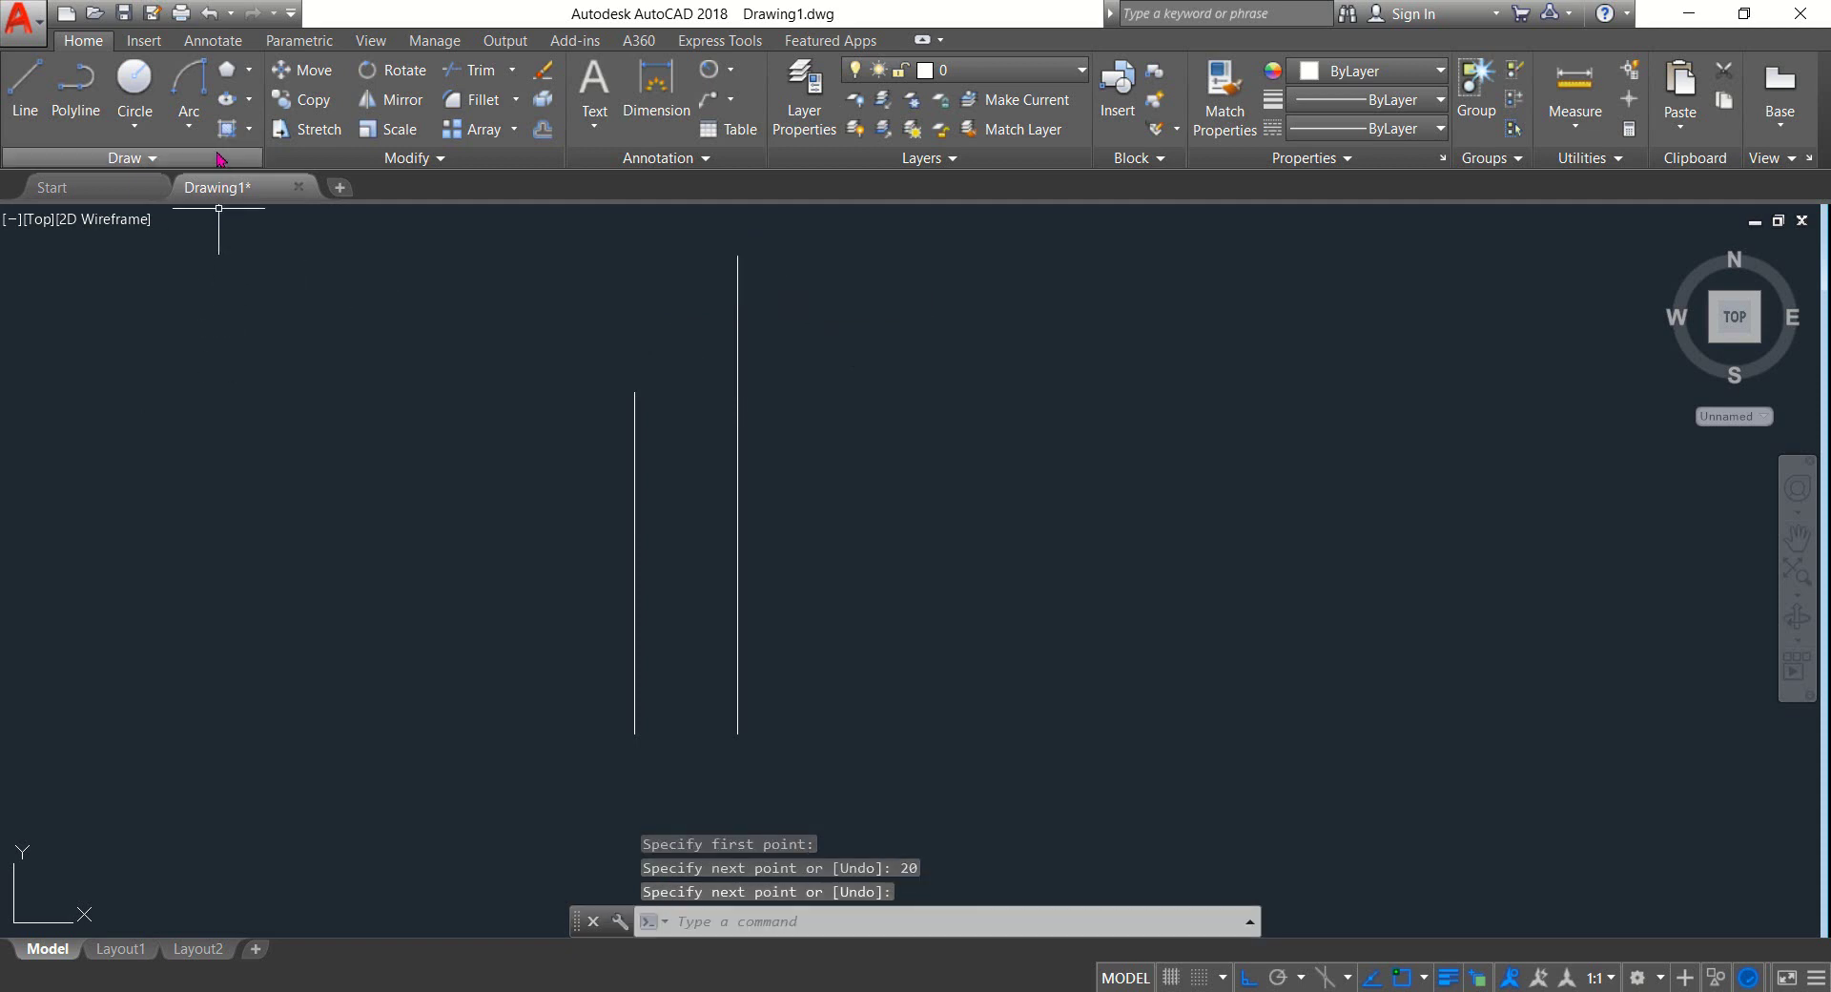
Draw a 10.5-radius start-end-radius arc over the 20-unit line, then erase that line
left_click(190, 115)
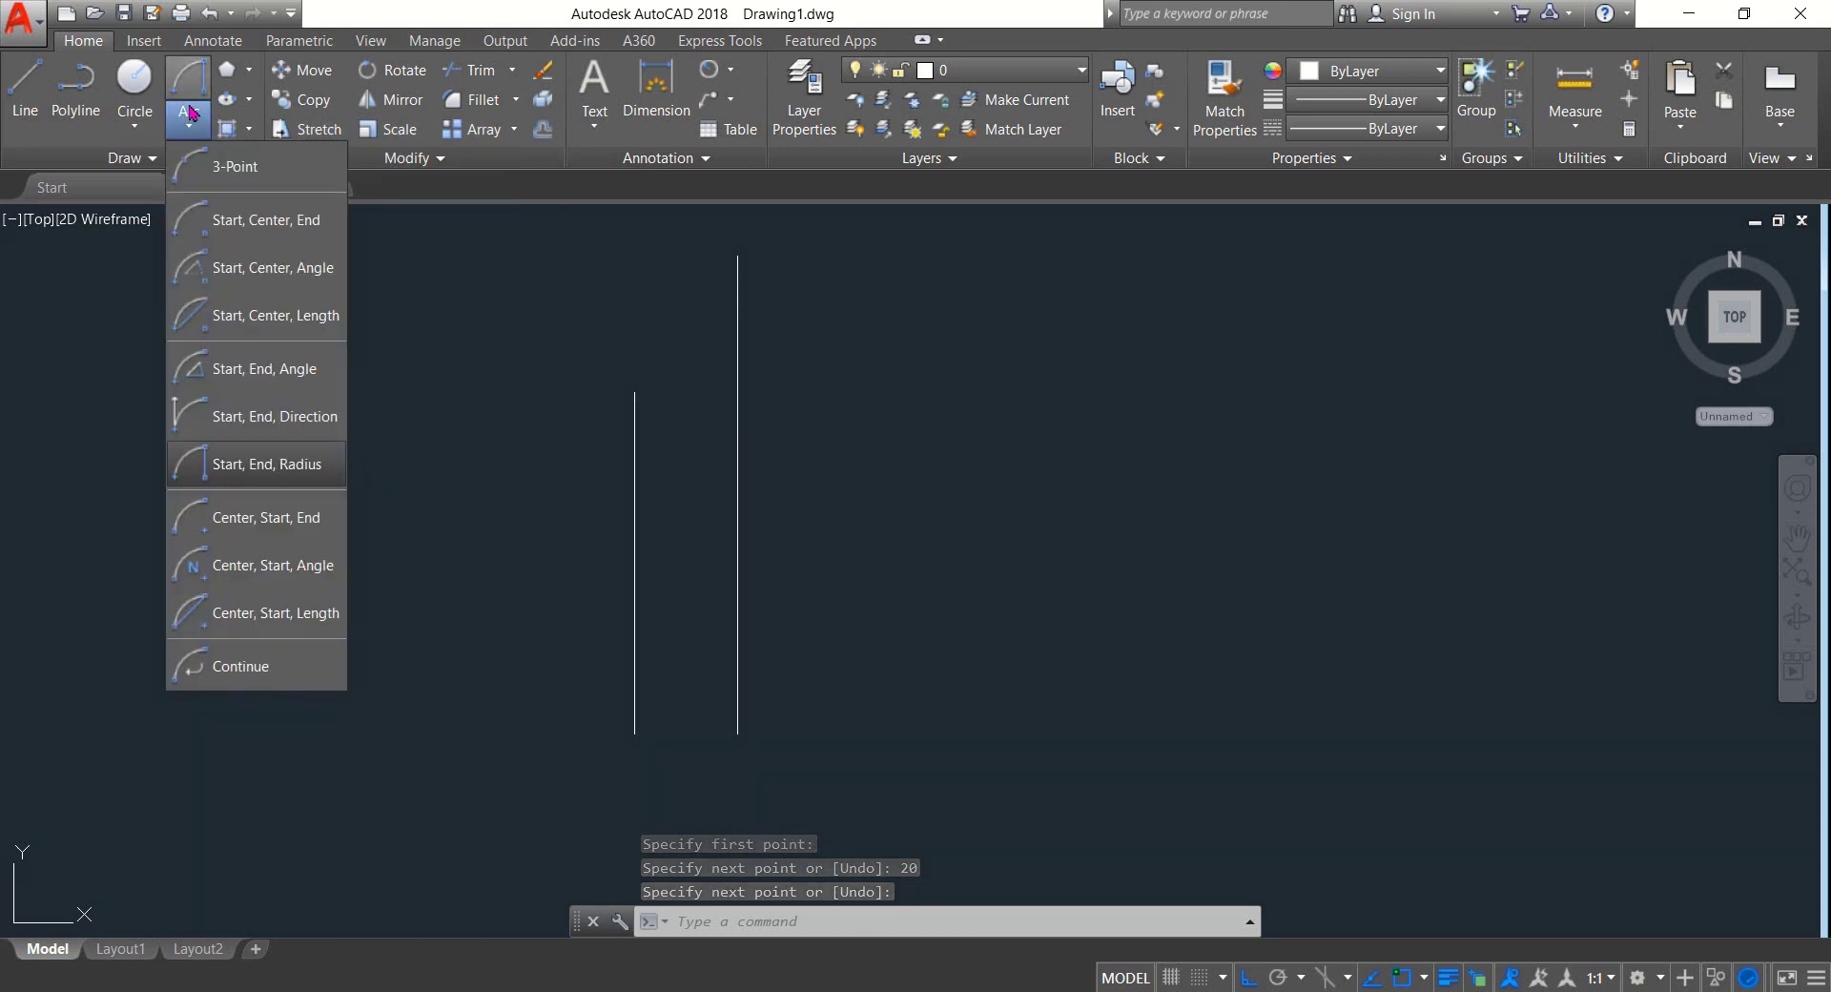
left_click(256, 467)
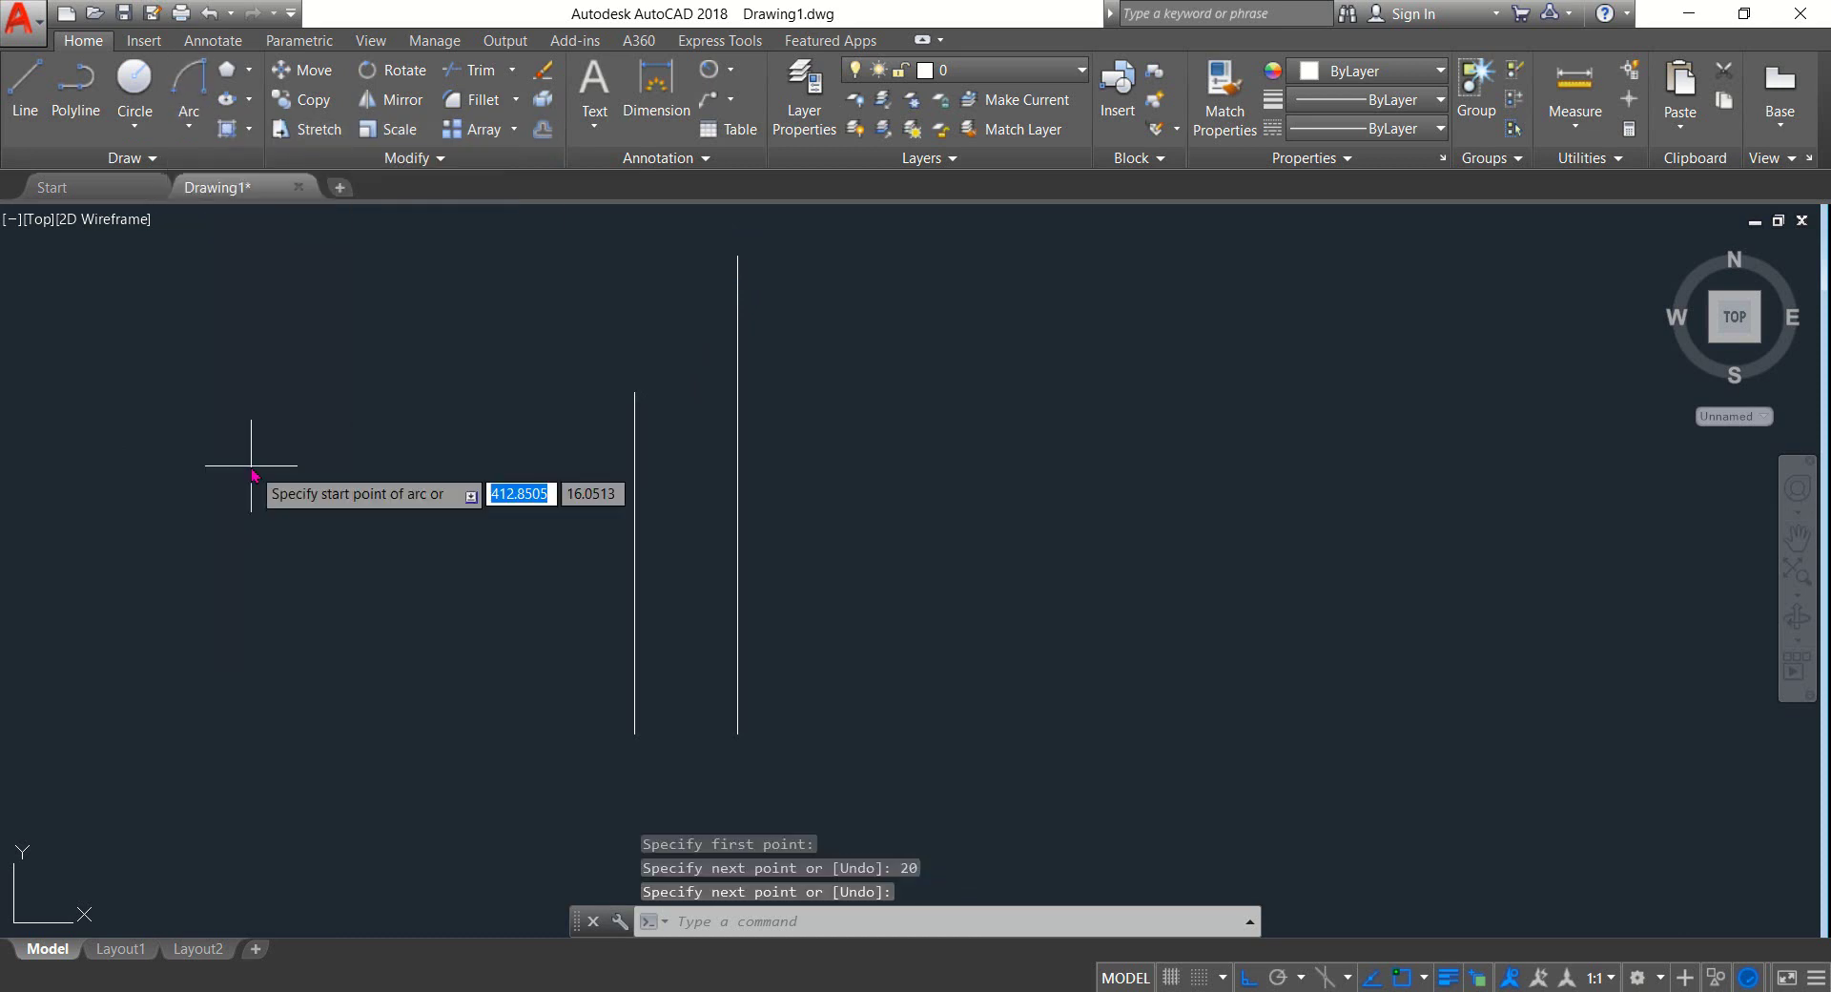
left_click(737, 391)
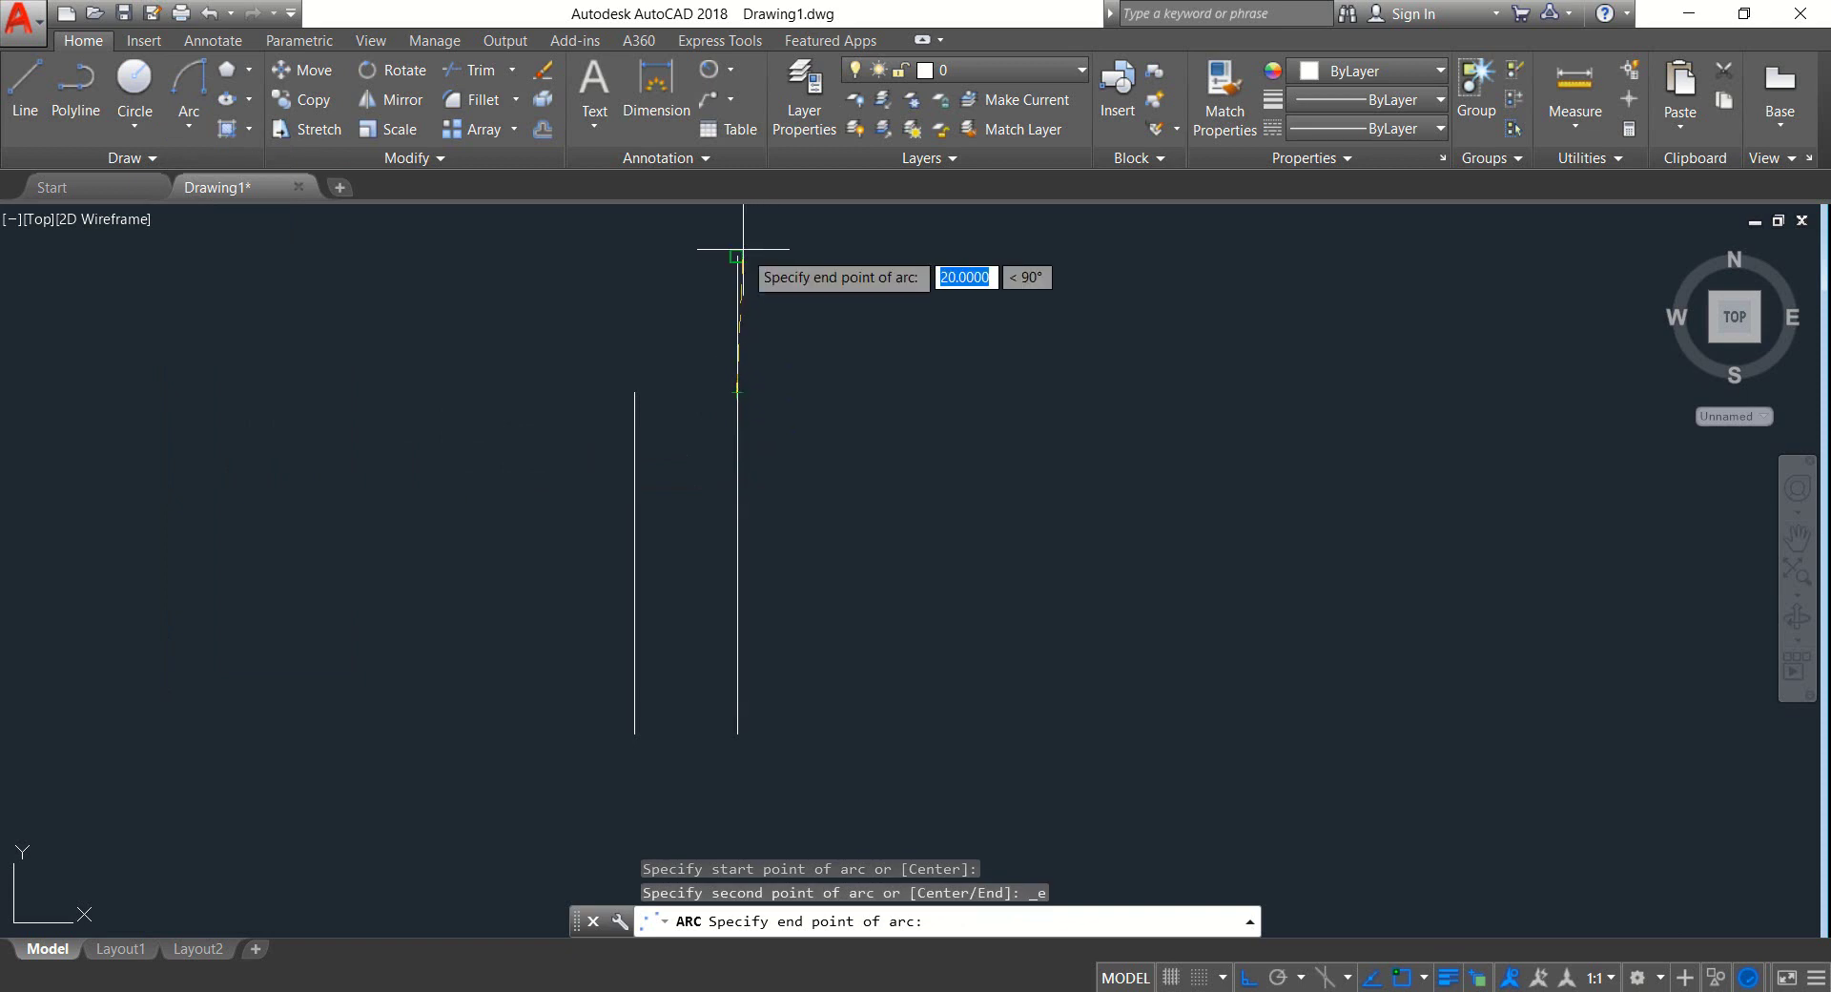
left_click(734, 256)
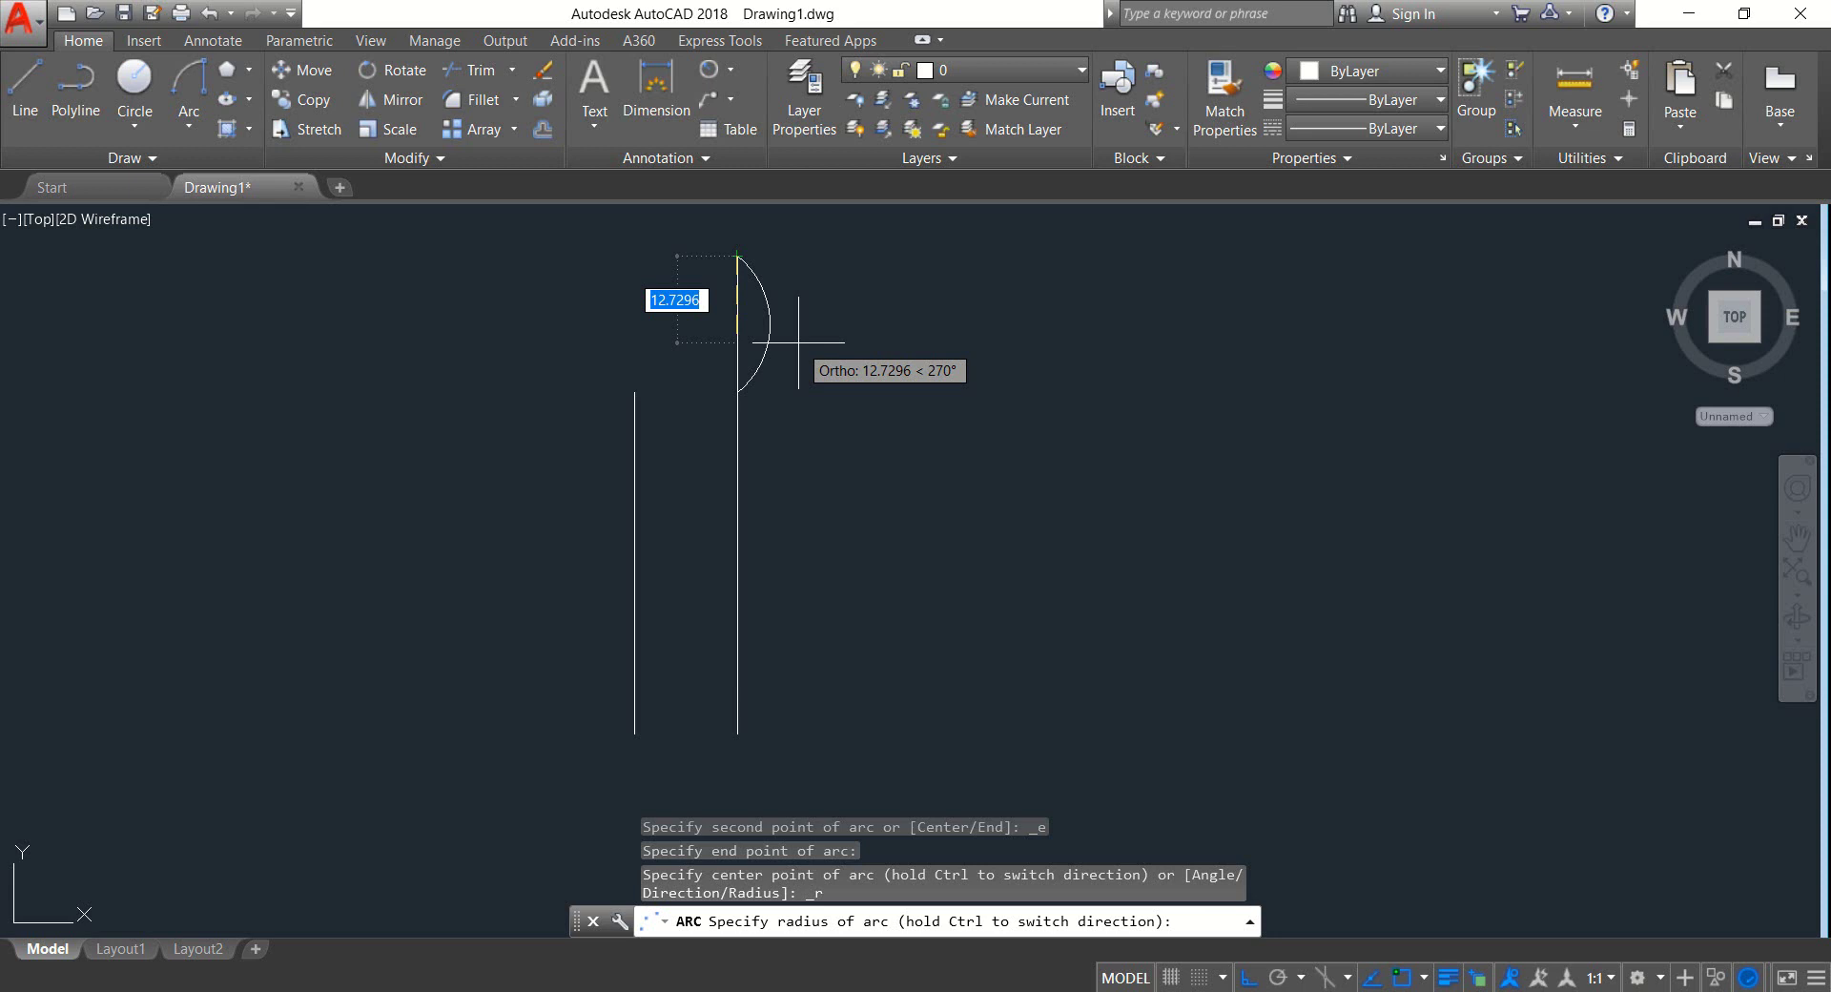
type("10.5")
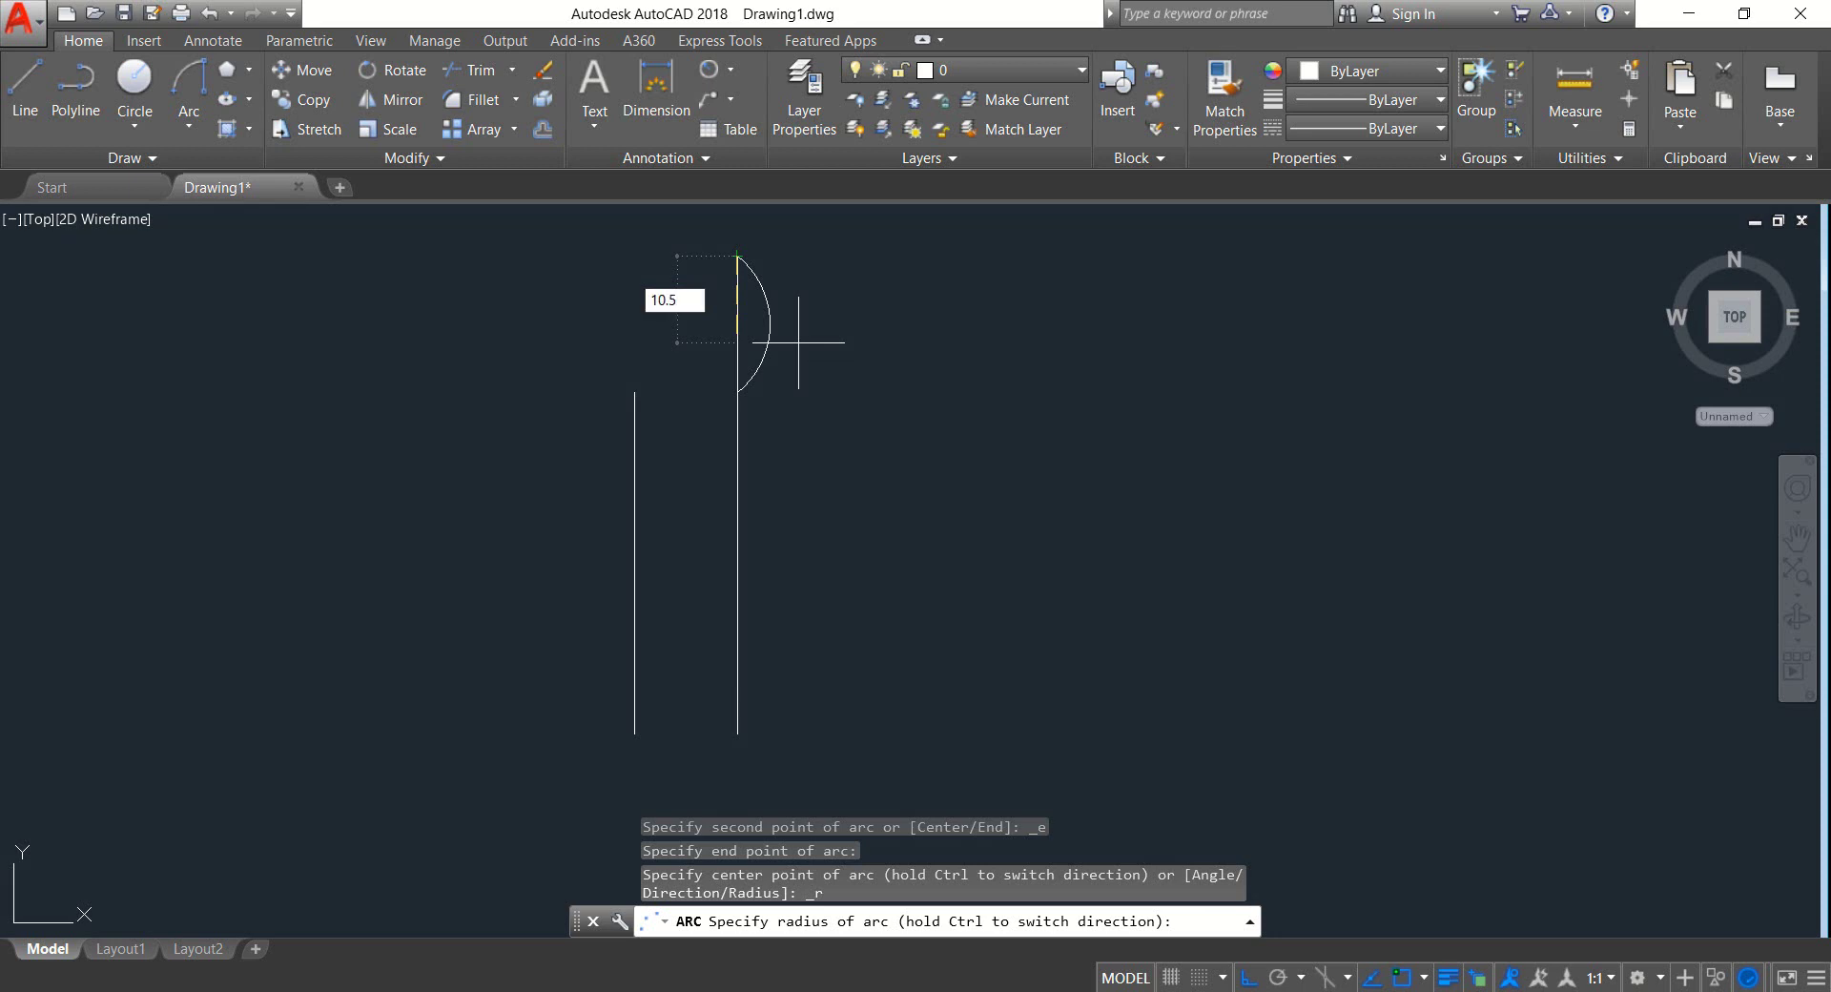
key("Return")
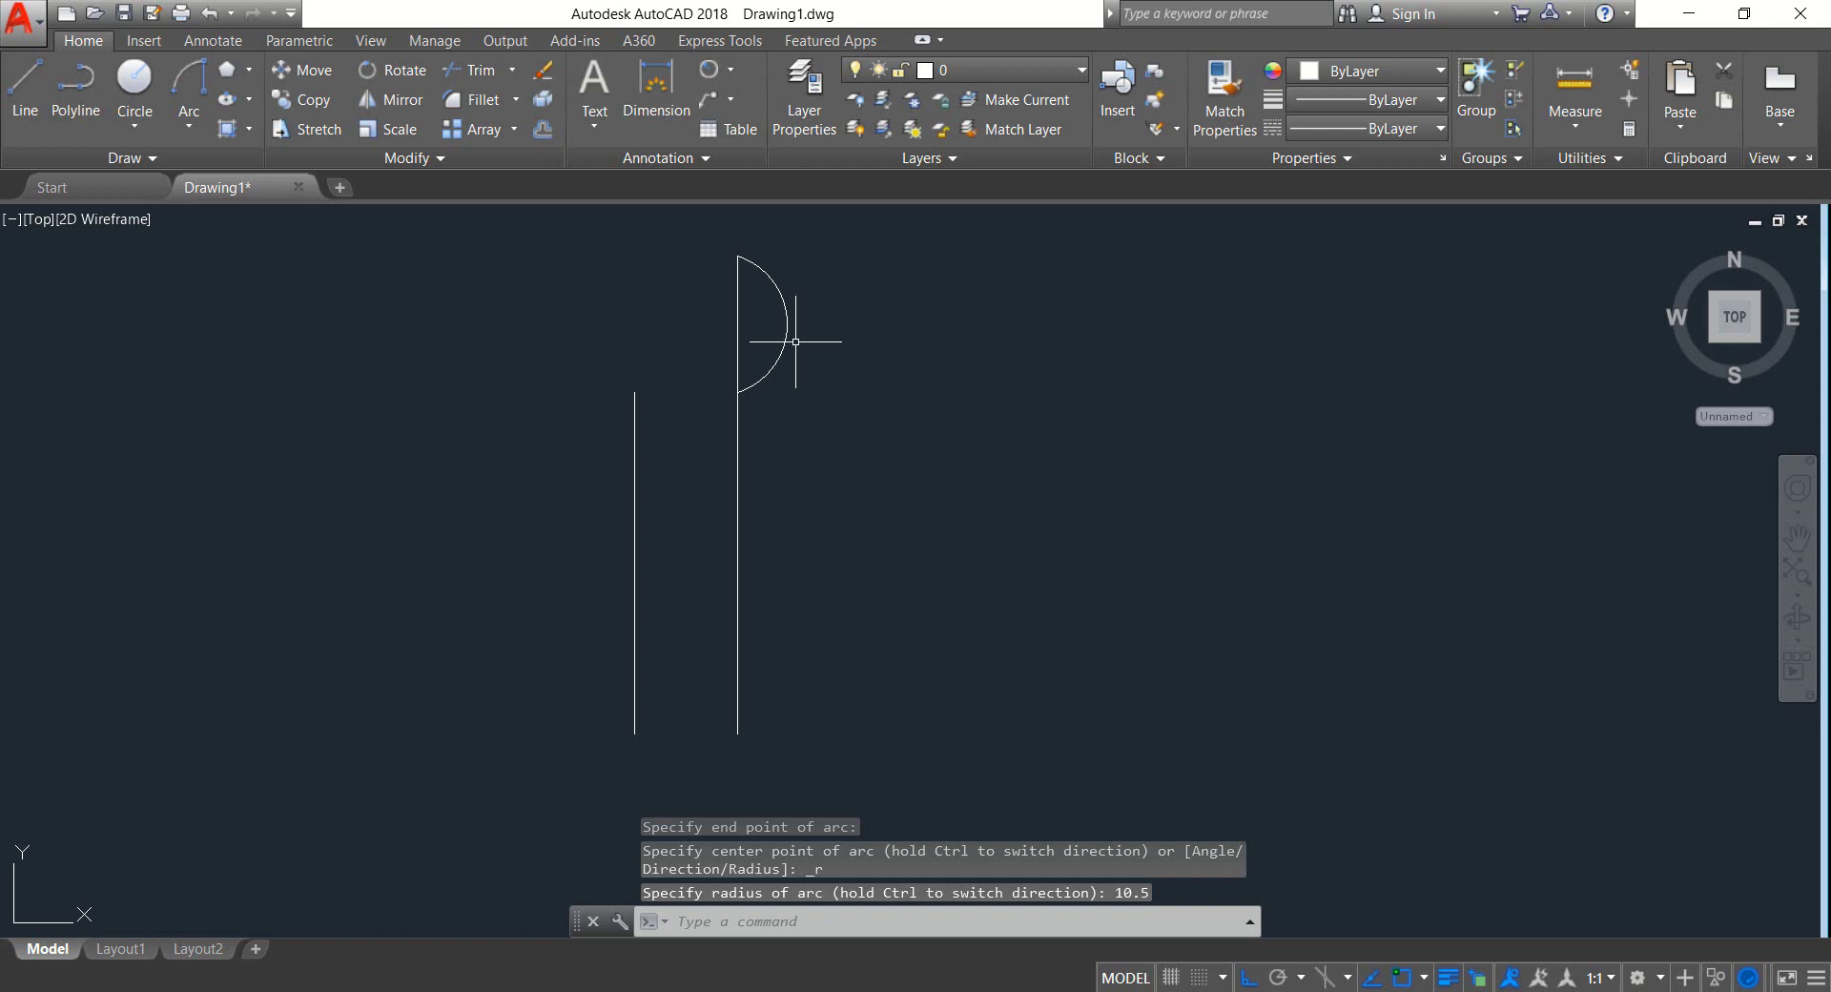
left_click(740, 299)
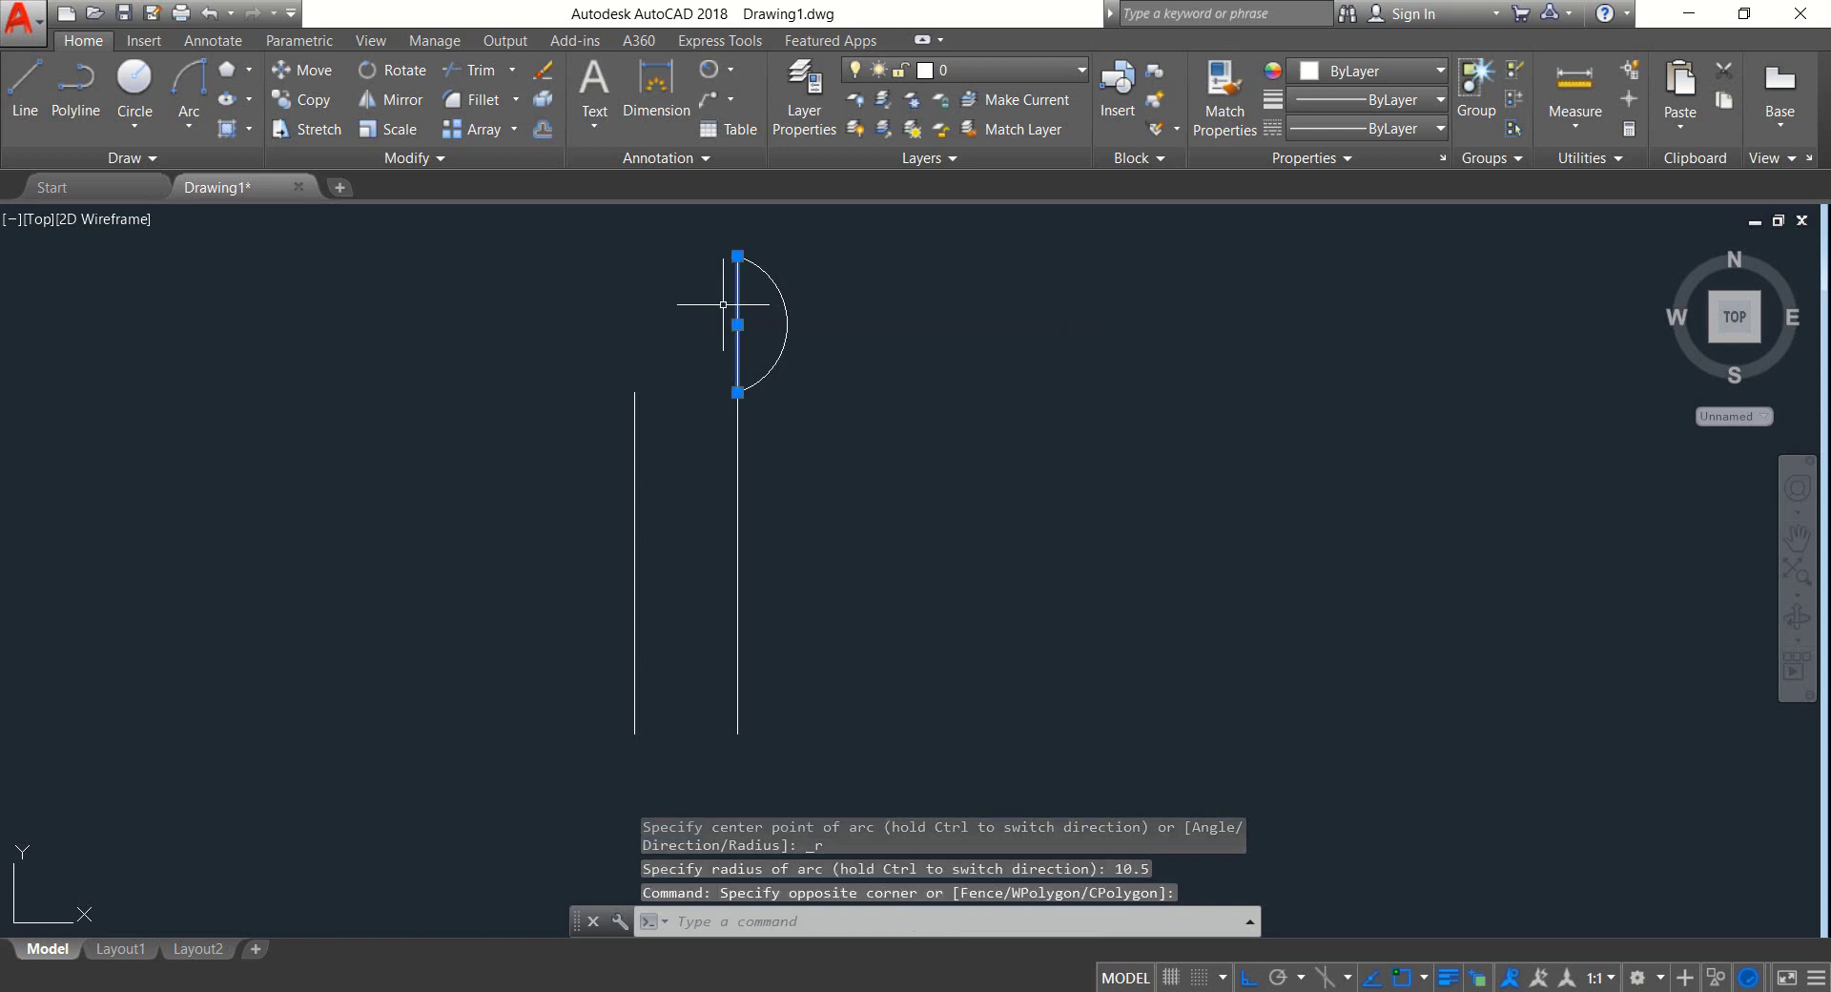
key("Delete")
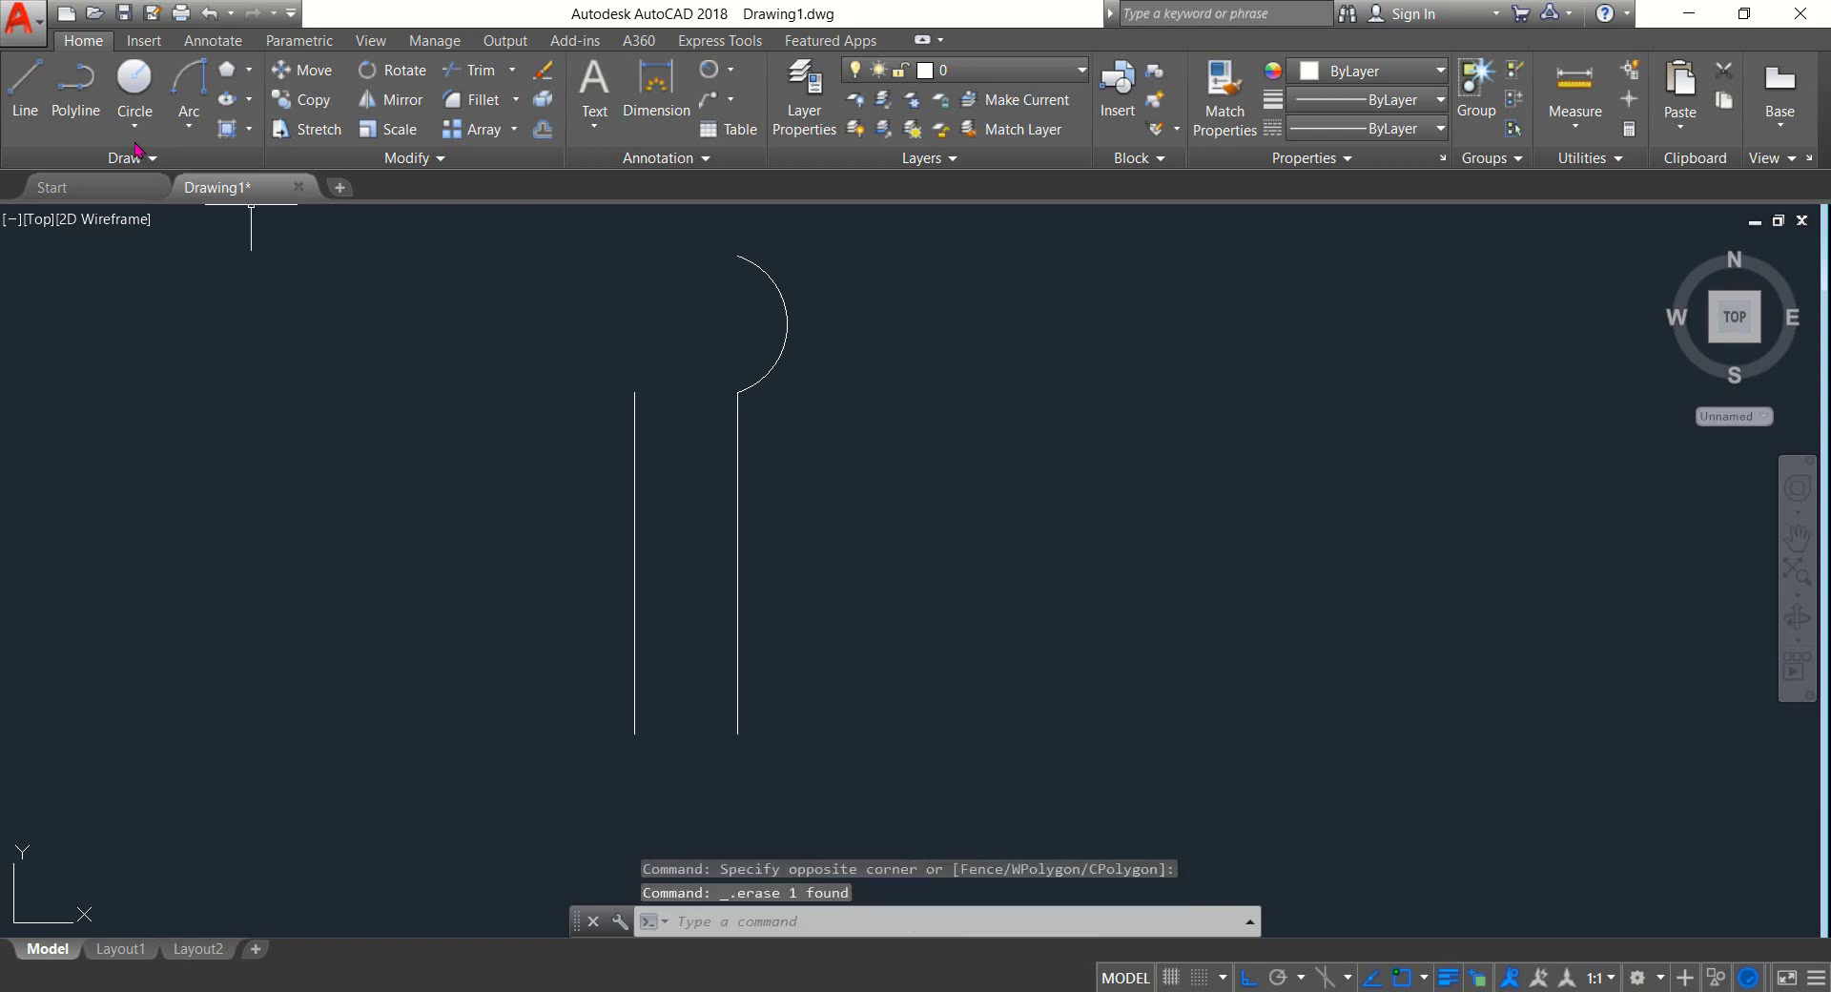
Draw a 7-unit line down from the arc's top end, then select the arc and line
left_click(45, 93)
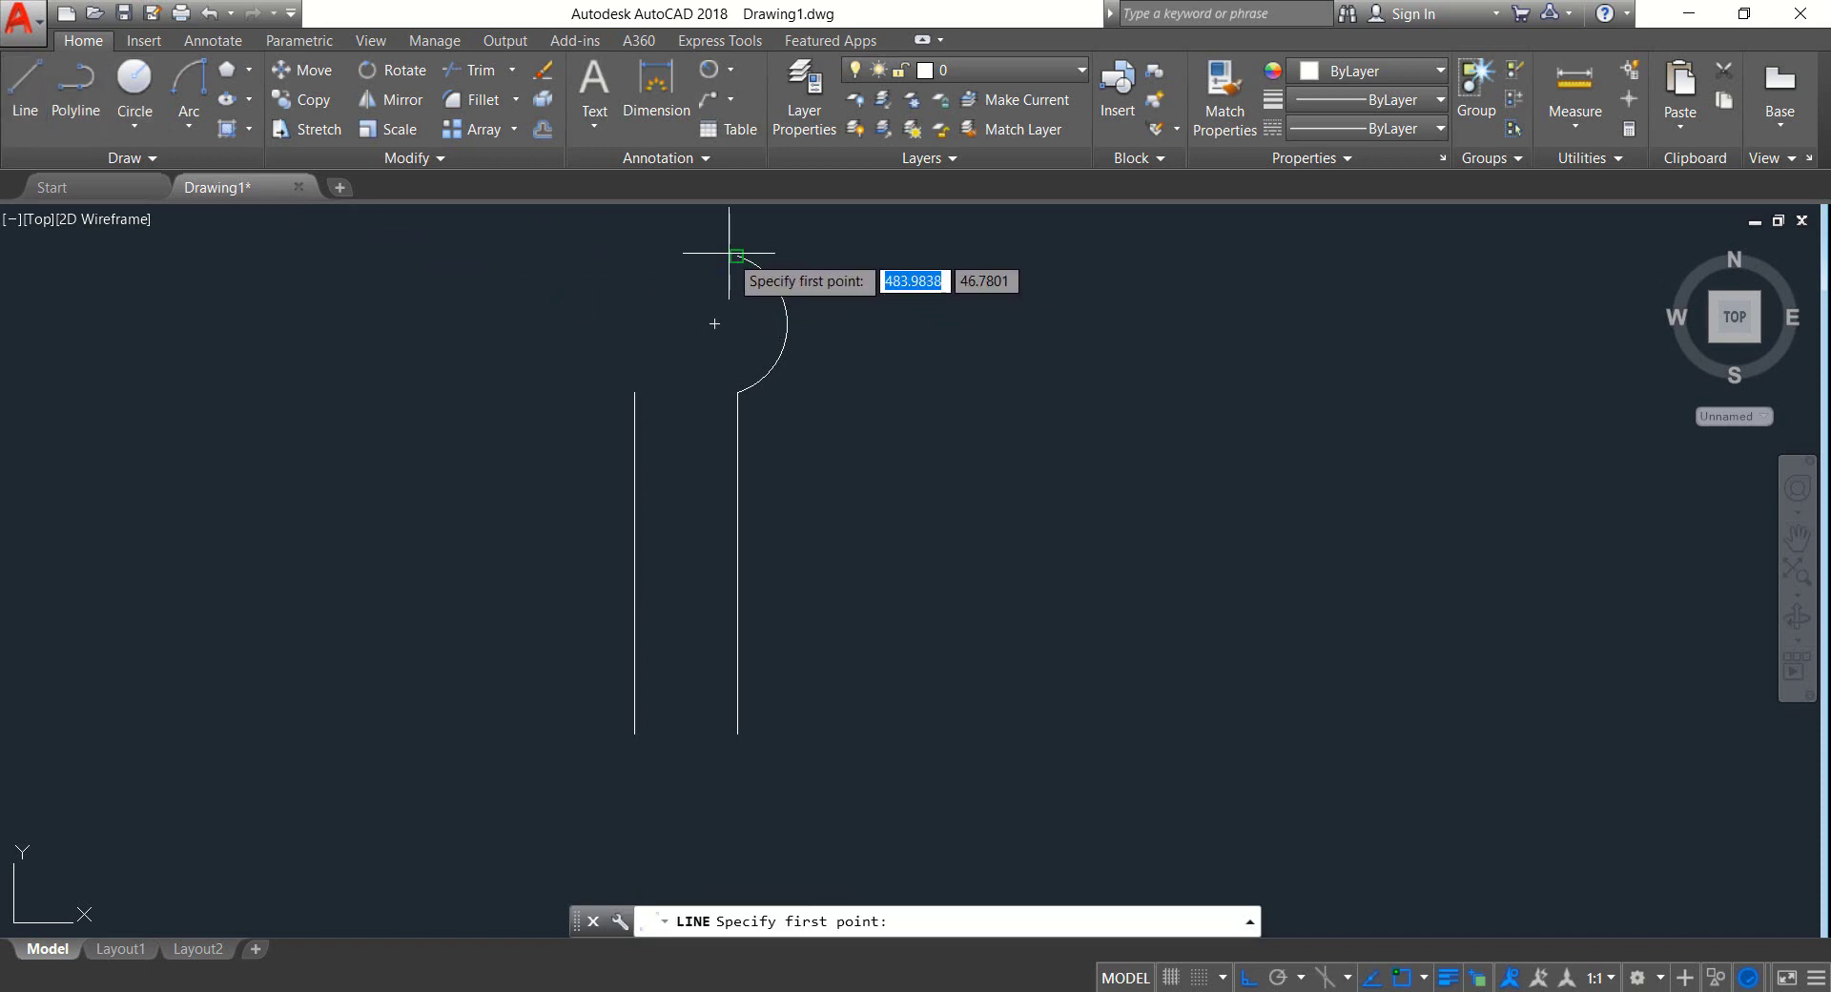
left_click(738, 255)
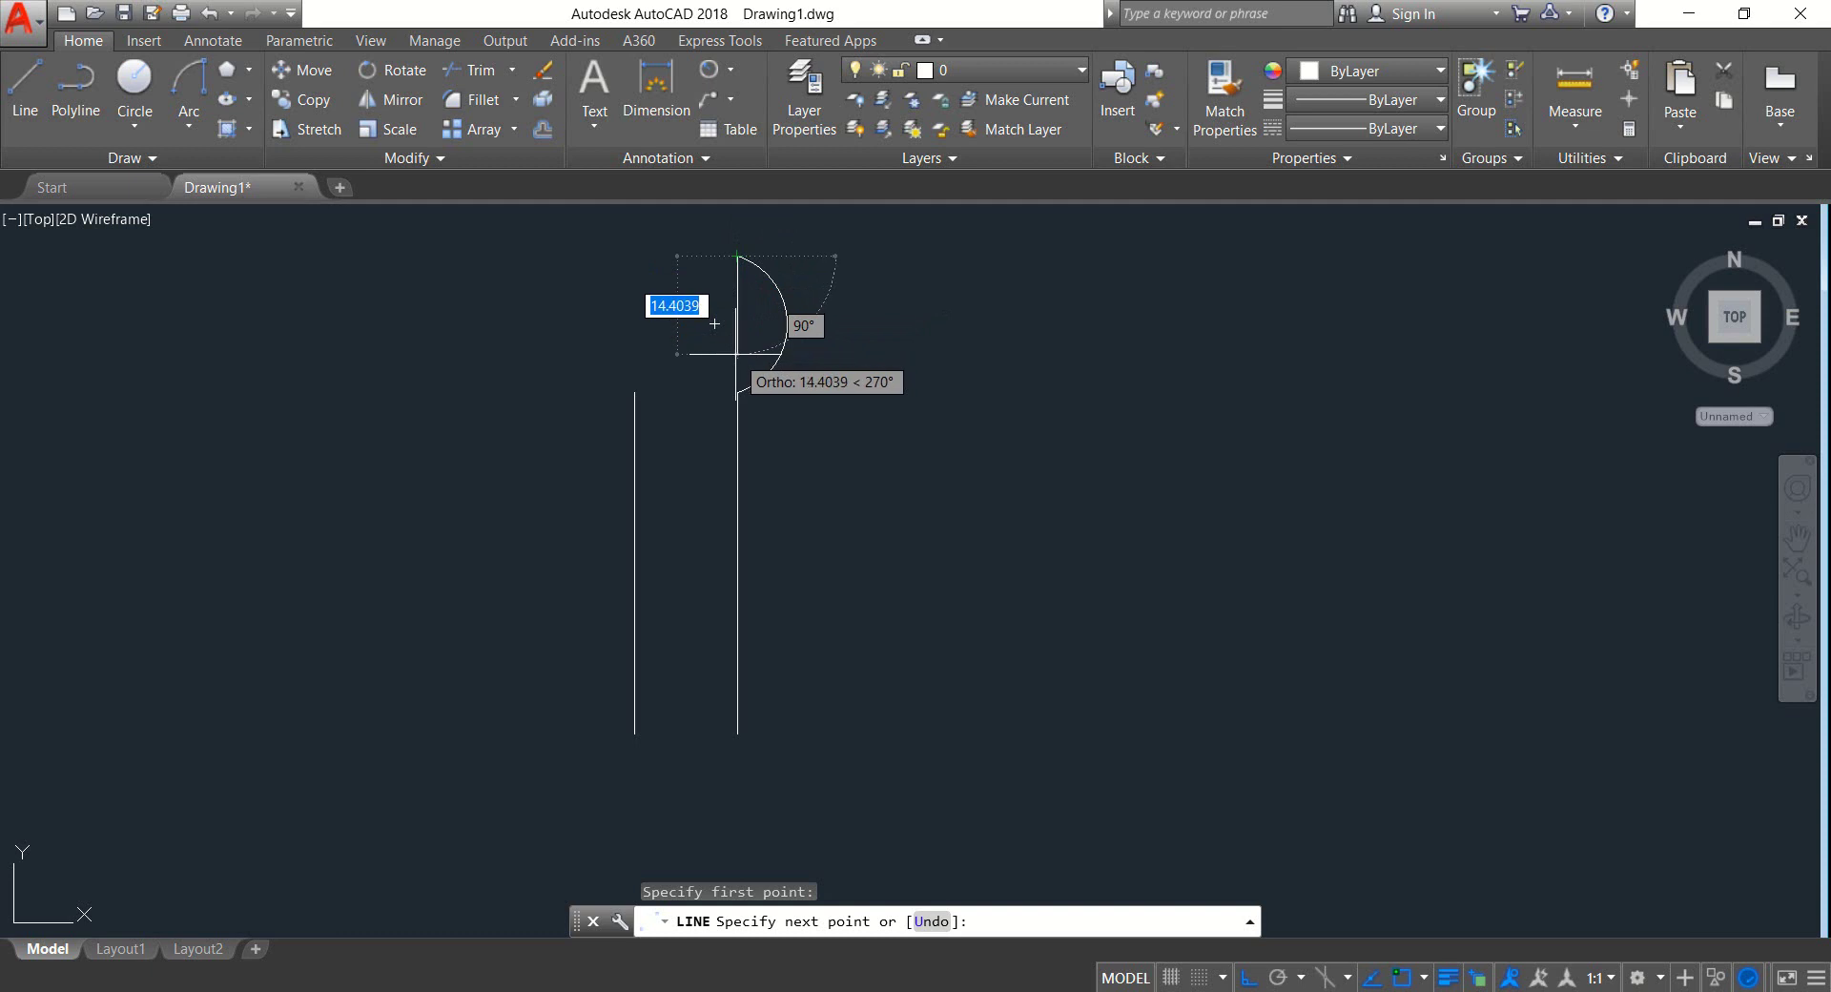
type("7")
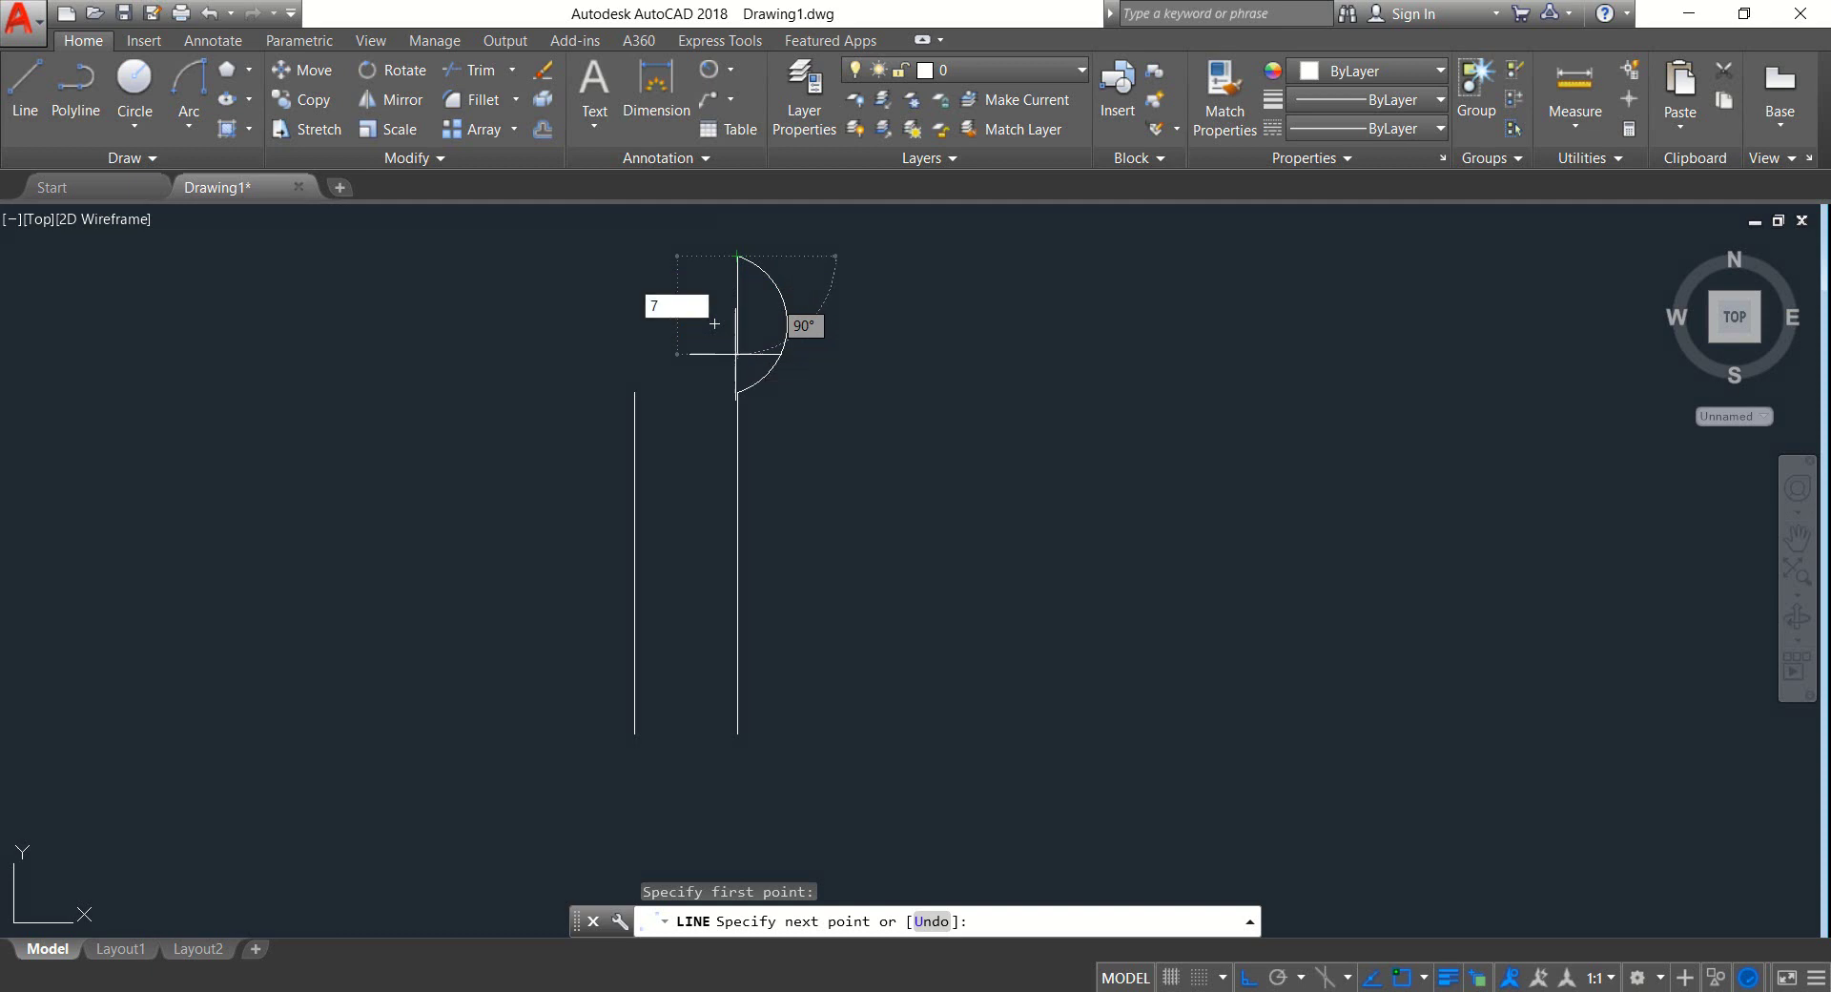
key("Return")
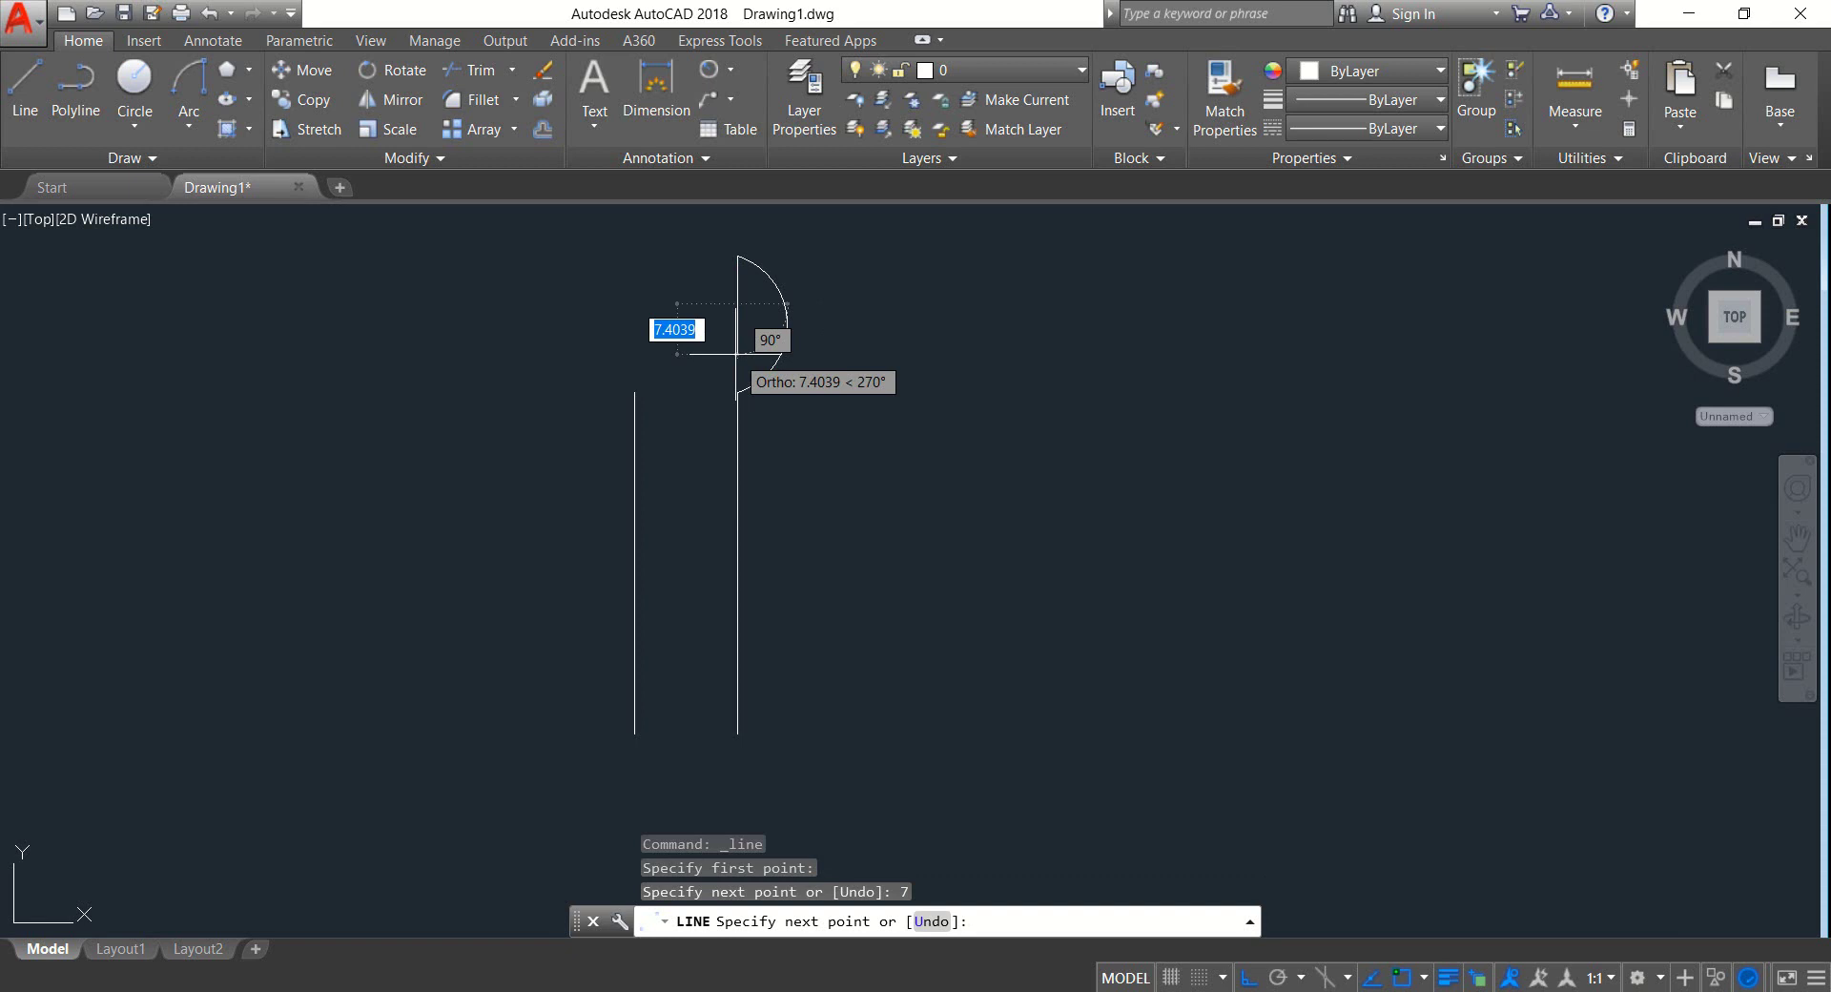
key("Return")
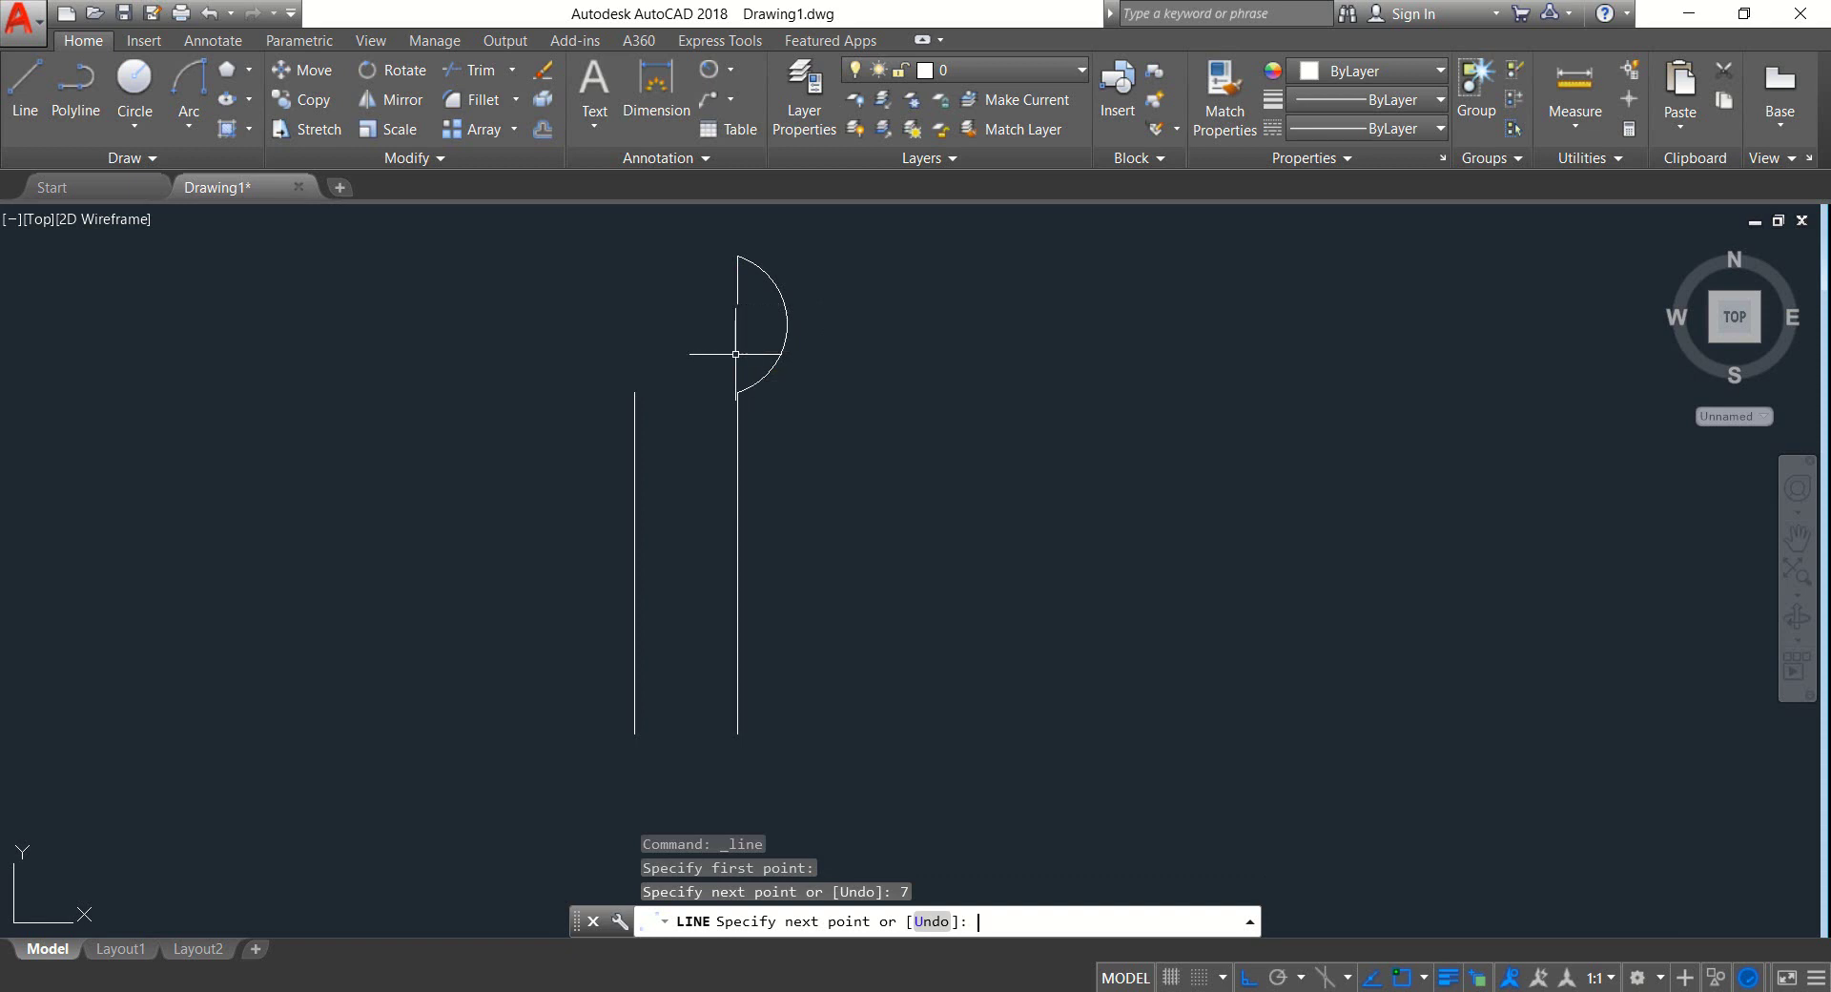
left_click(921, 370)
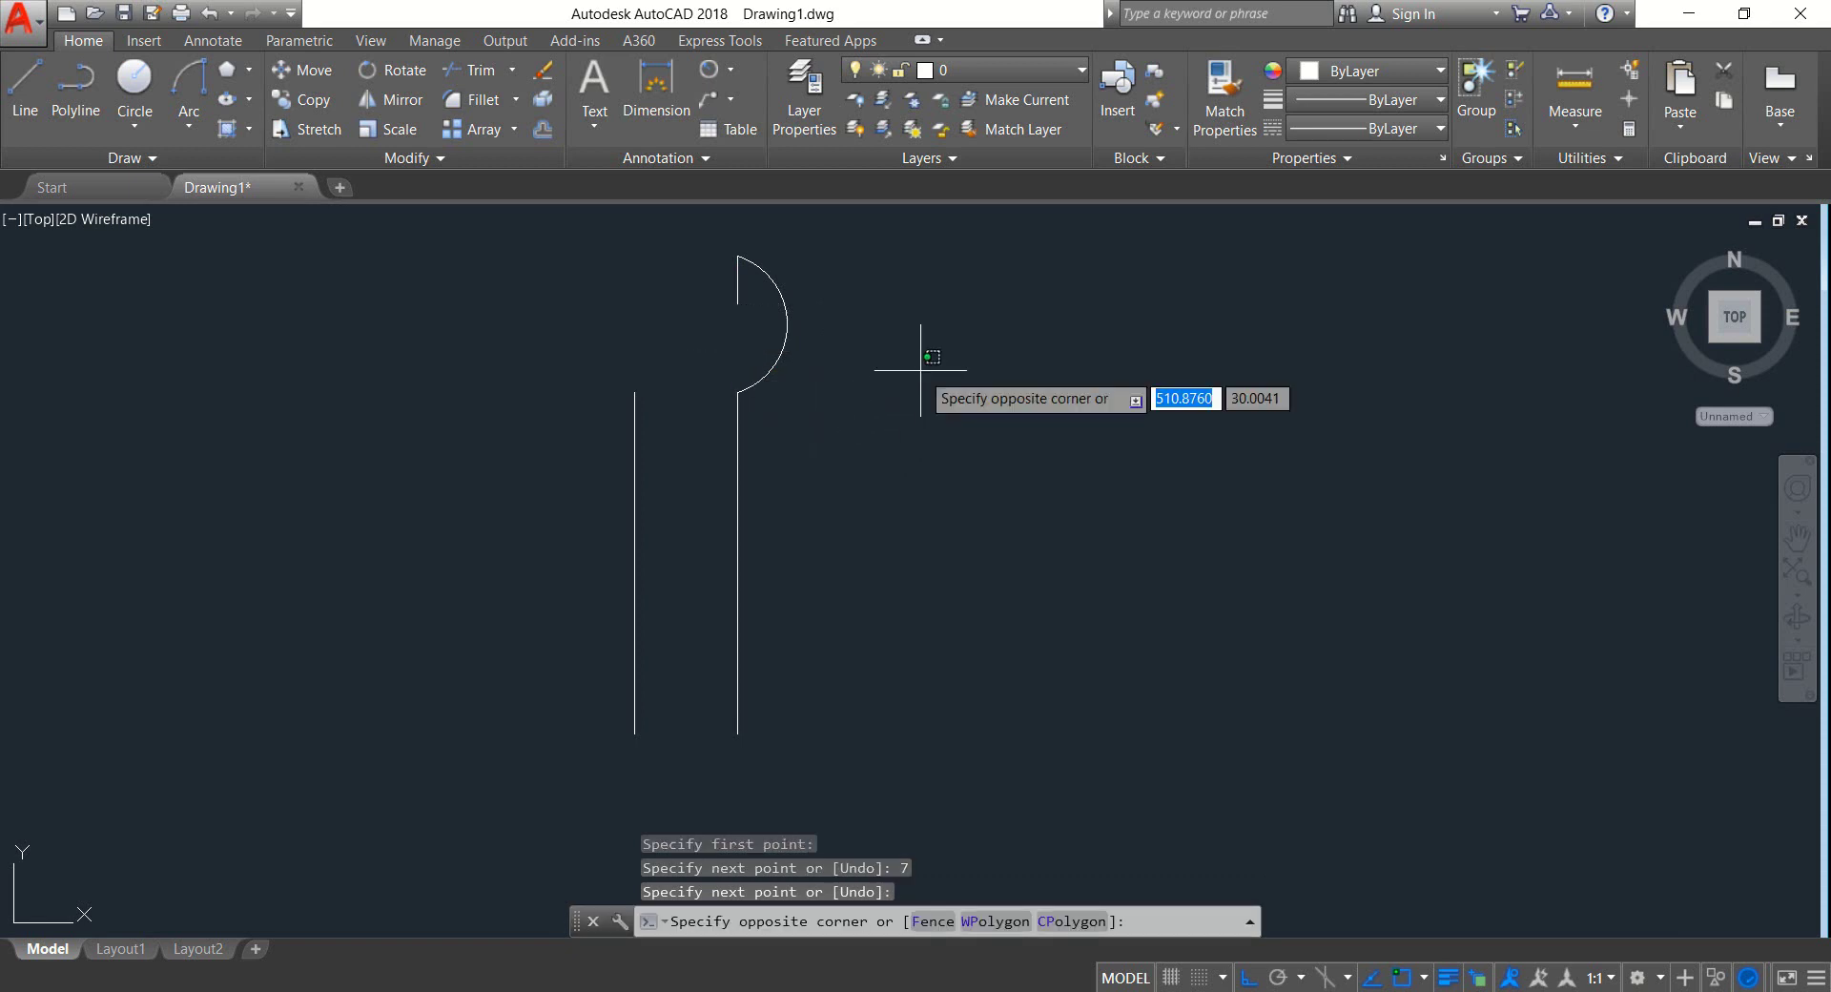
left_click(727, 259)
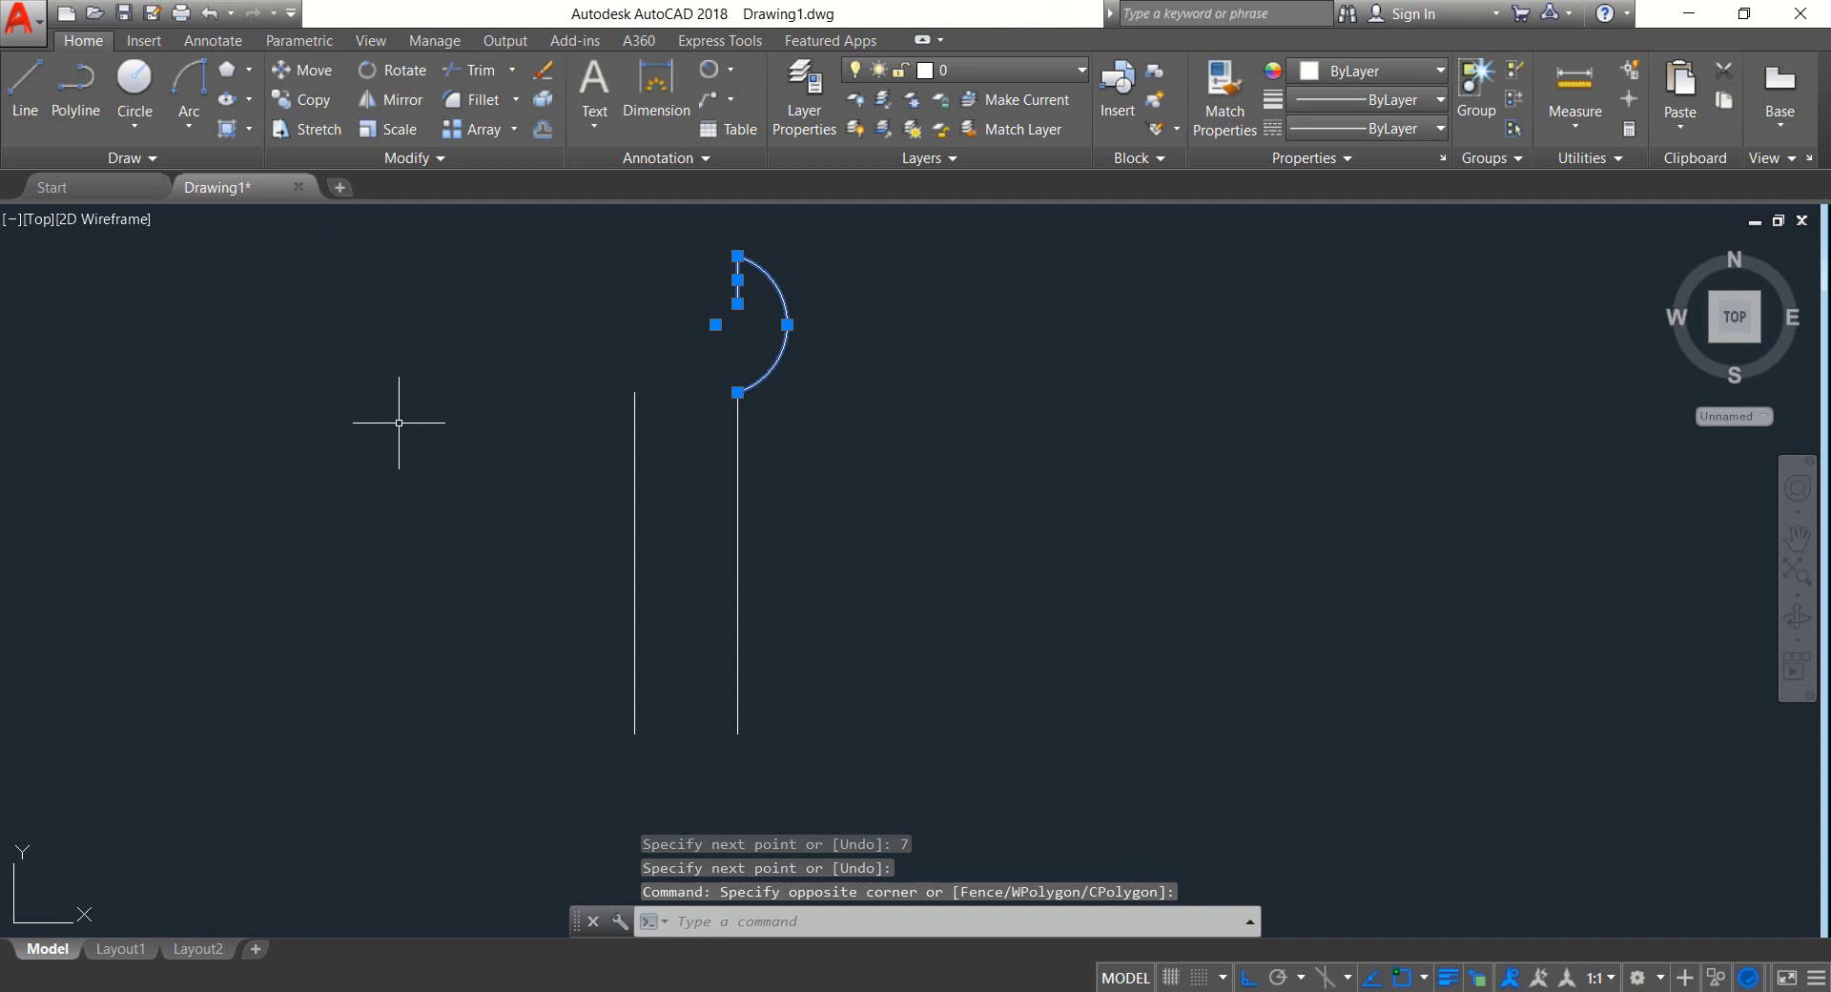
Draw a horizontal line from the left handle edge's top to the right edge's top
key("Escape")
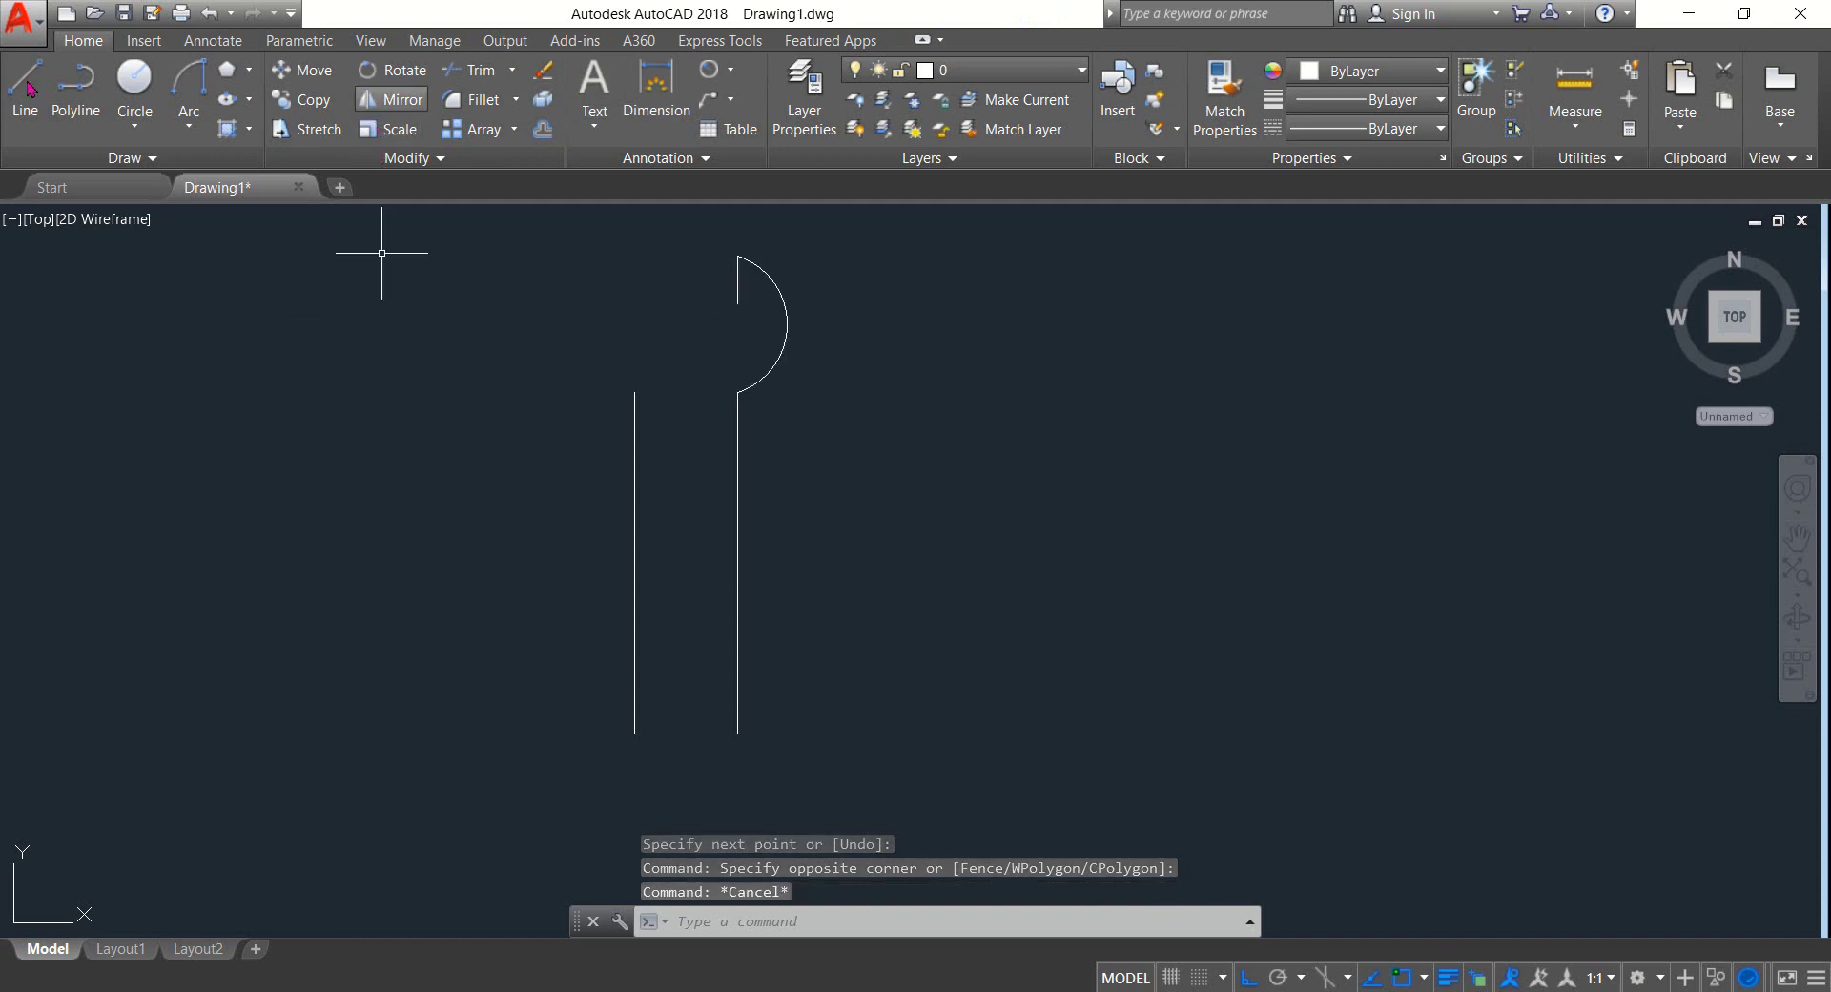
key("l")
key("Return")
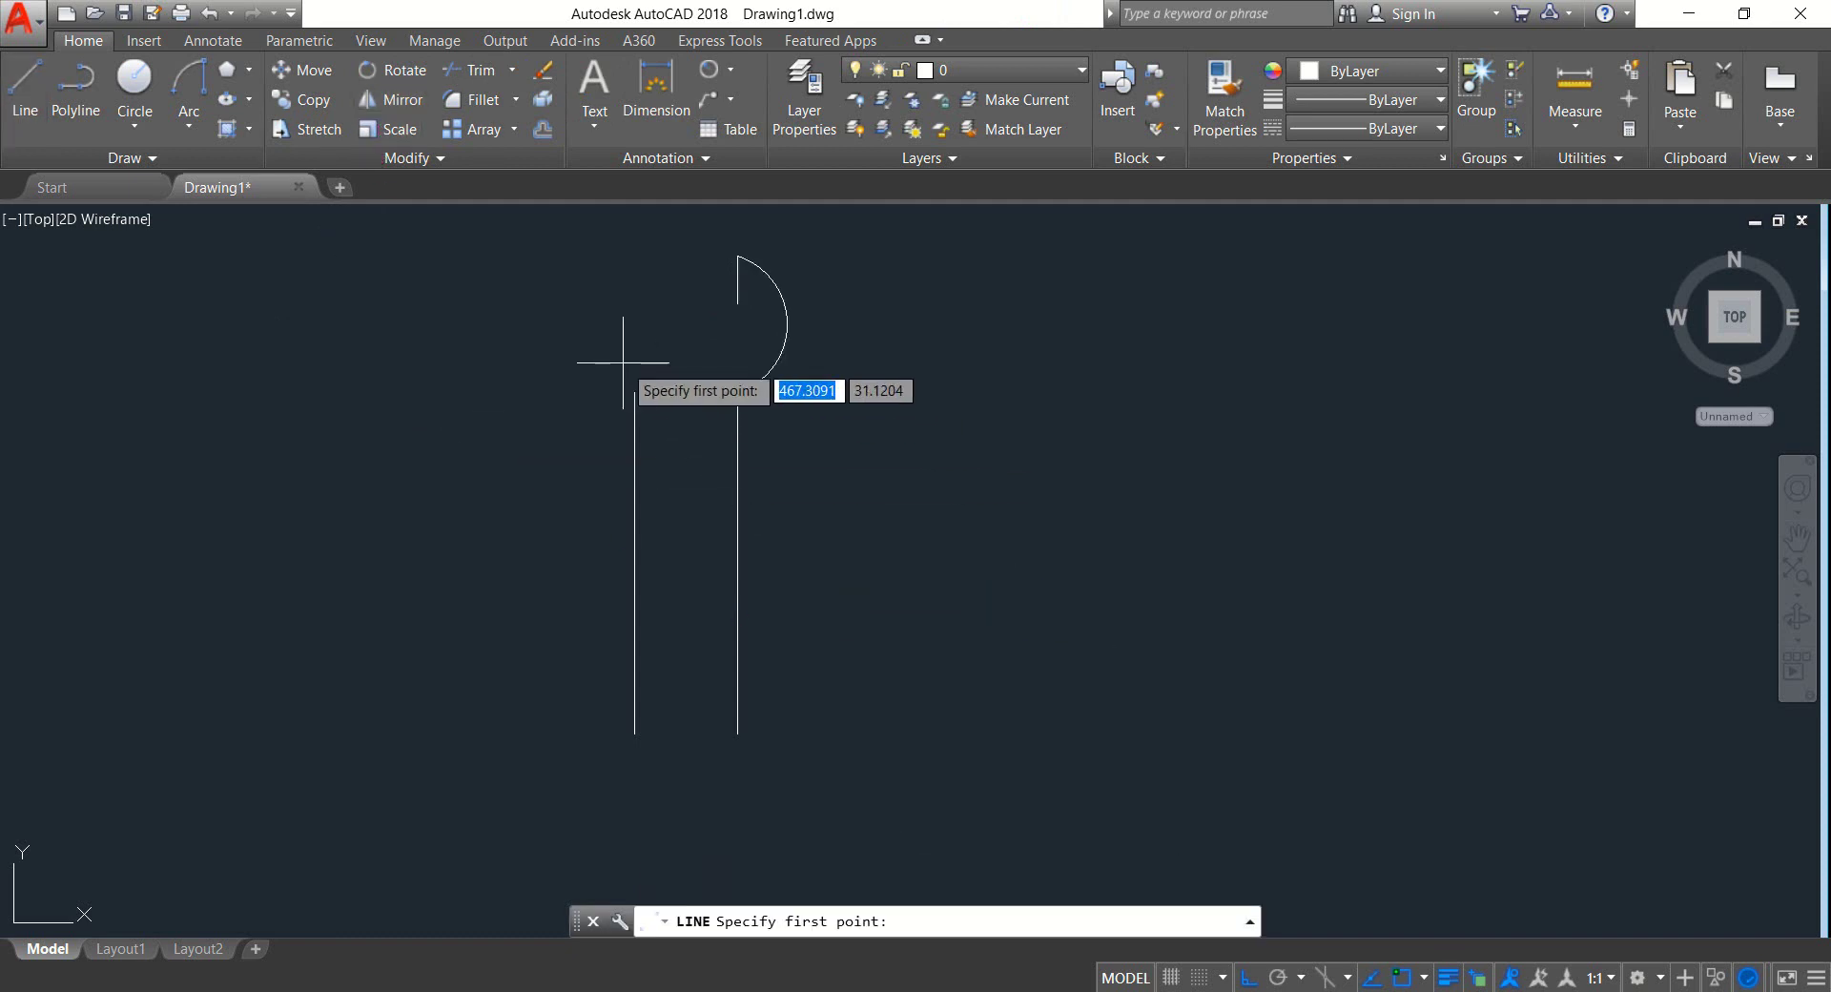
left_click(634, 391)
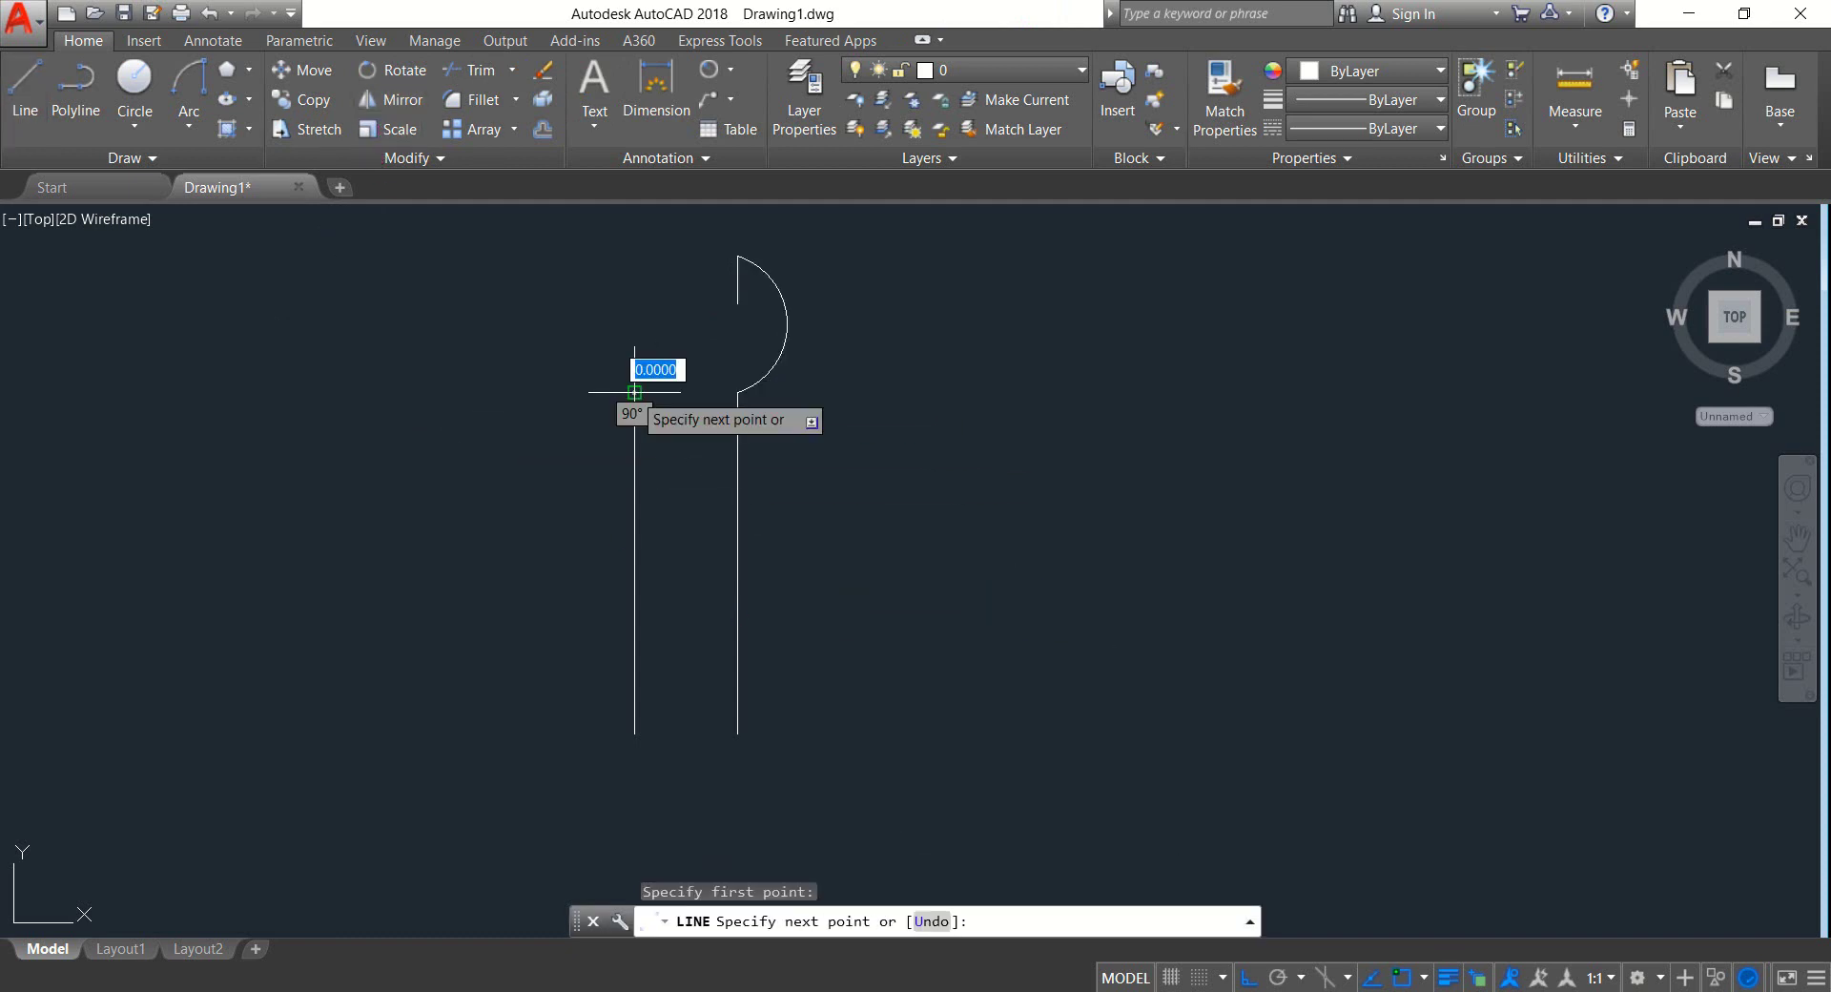
left_click(737, 391)
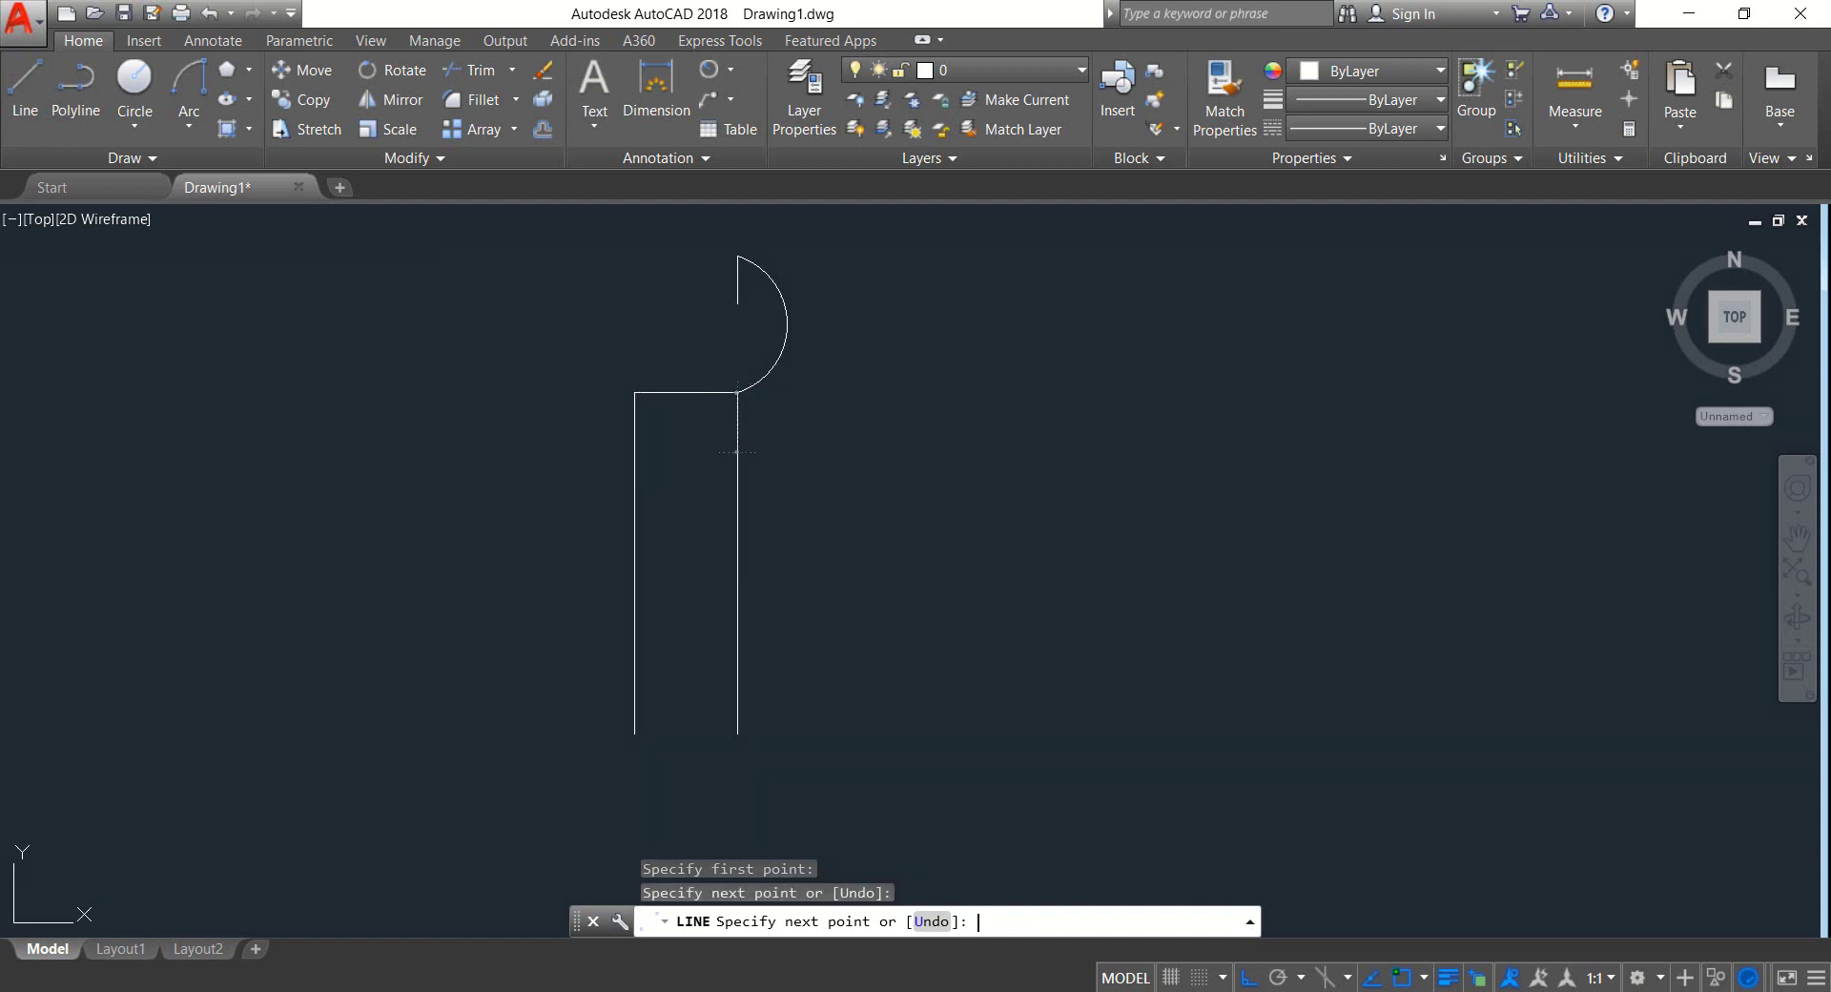
key("Return")
Mirror the jaw arc and short line about the handle's vertical midline, keeping the originals
left_click(897, 291)
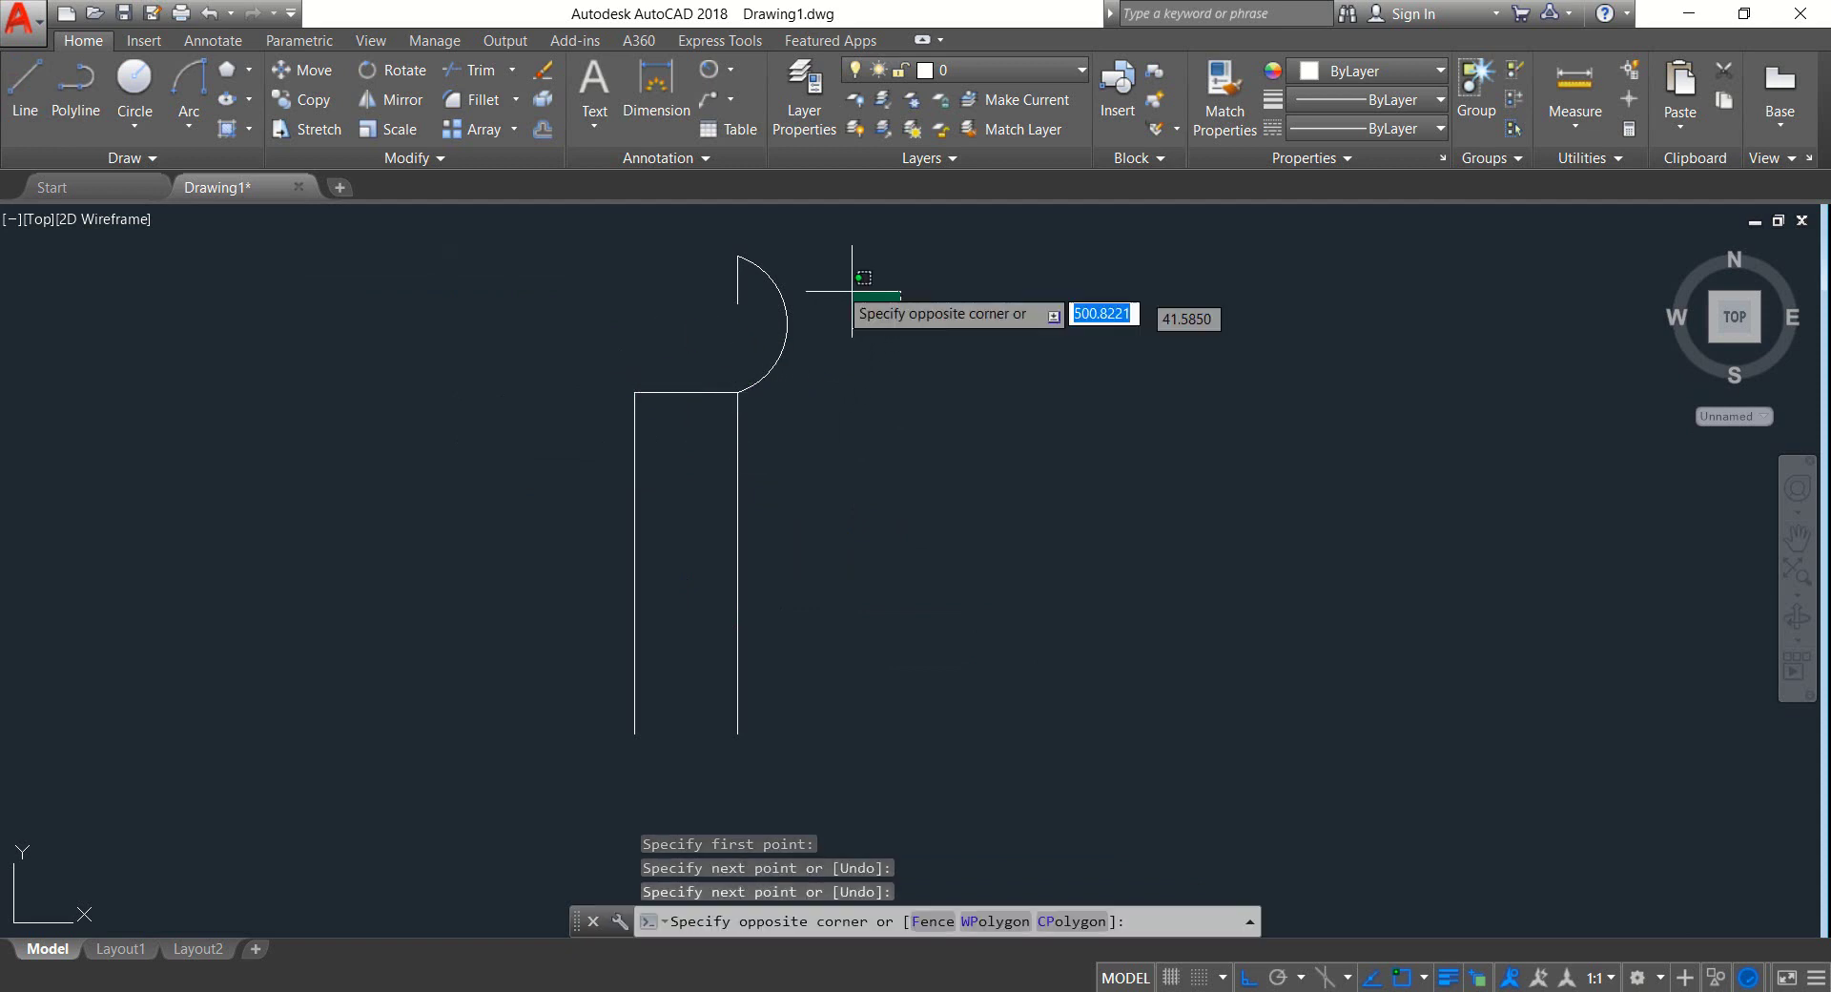
left_click(649, 224)
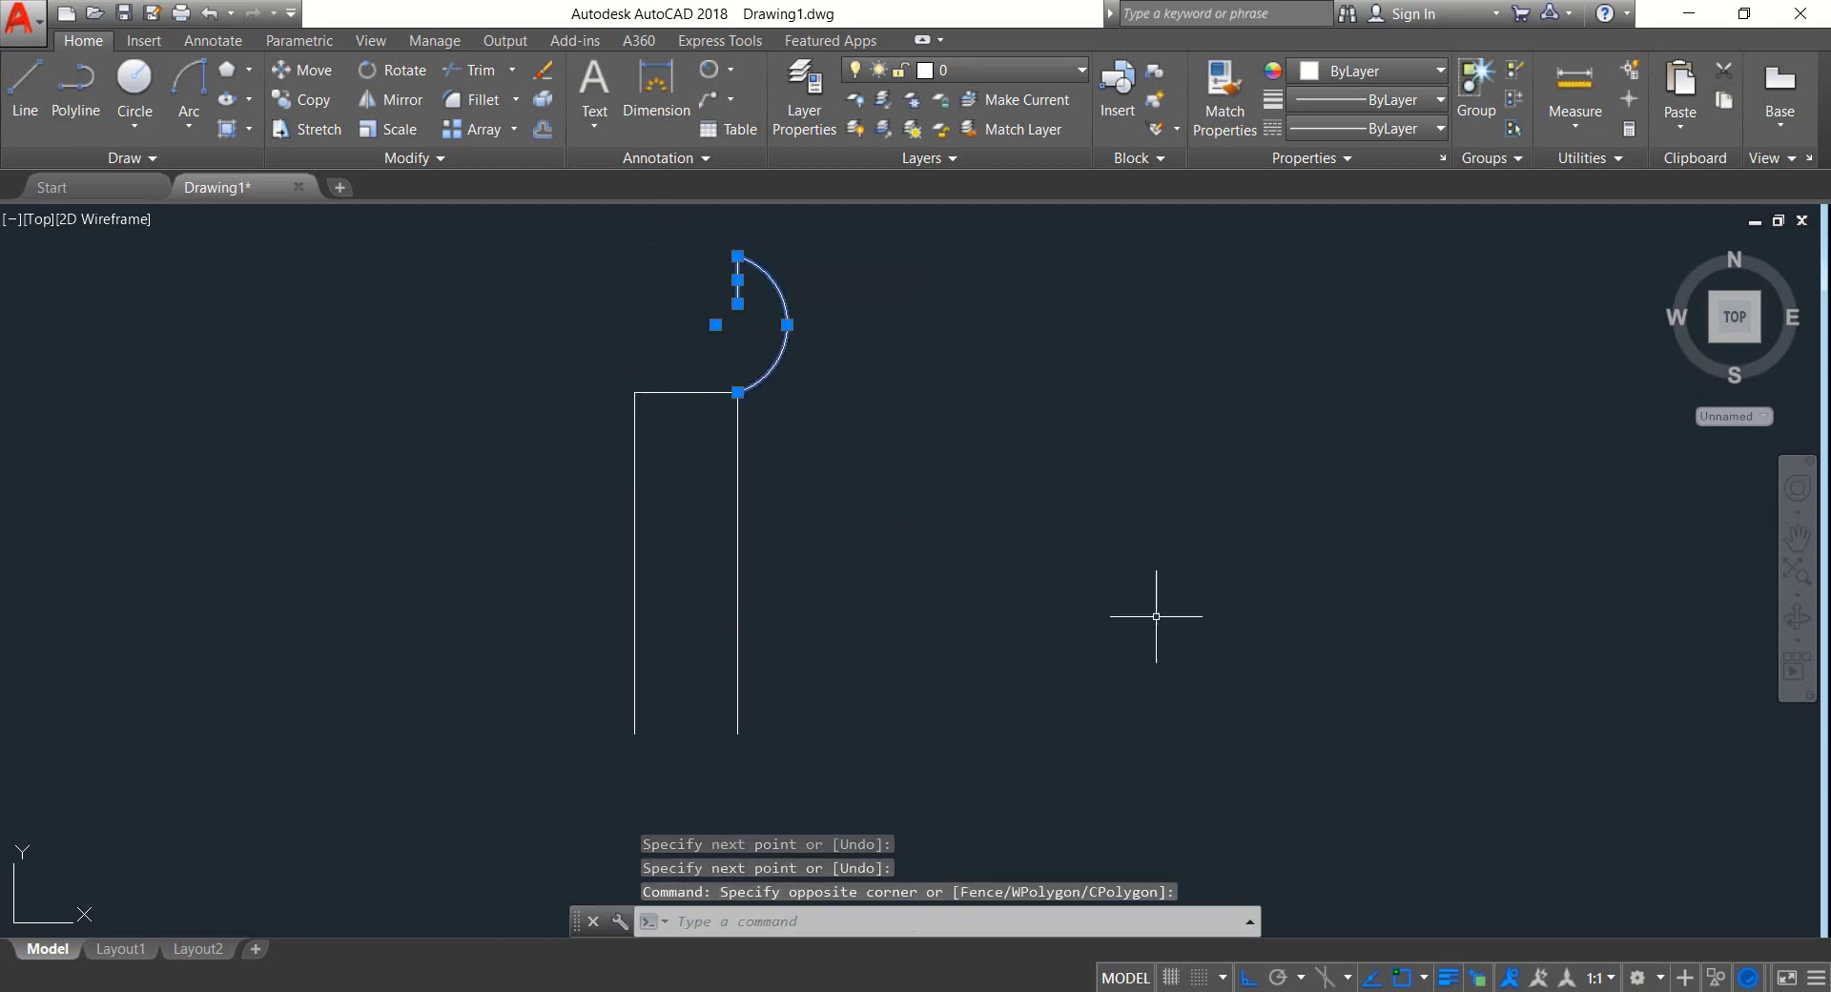
left_click(391, 99)
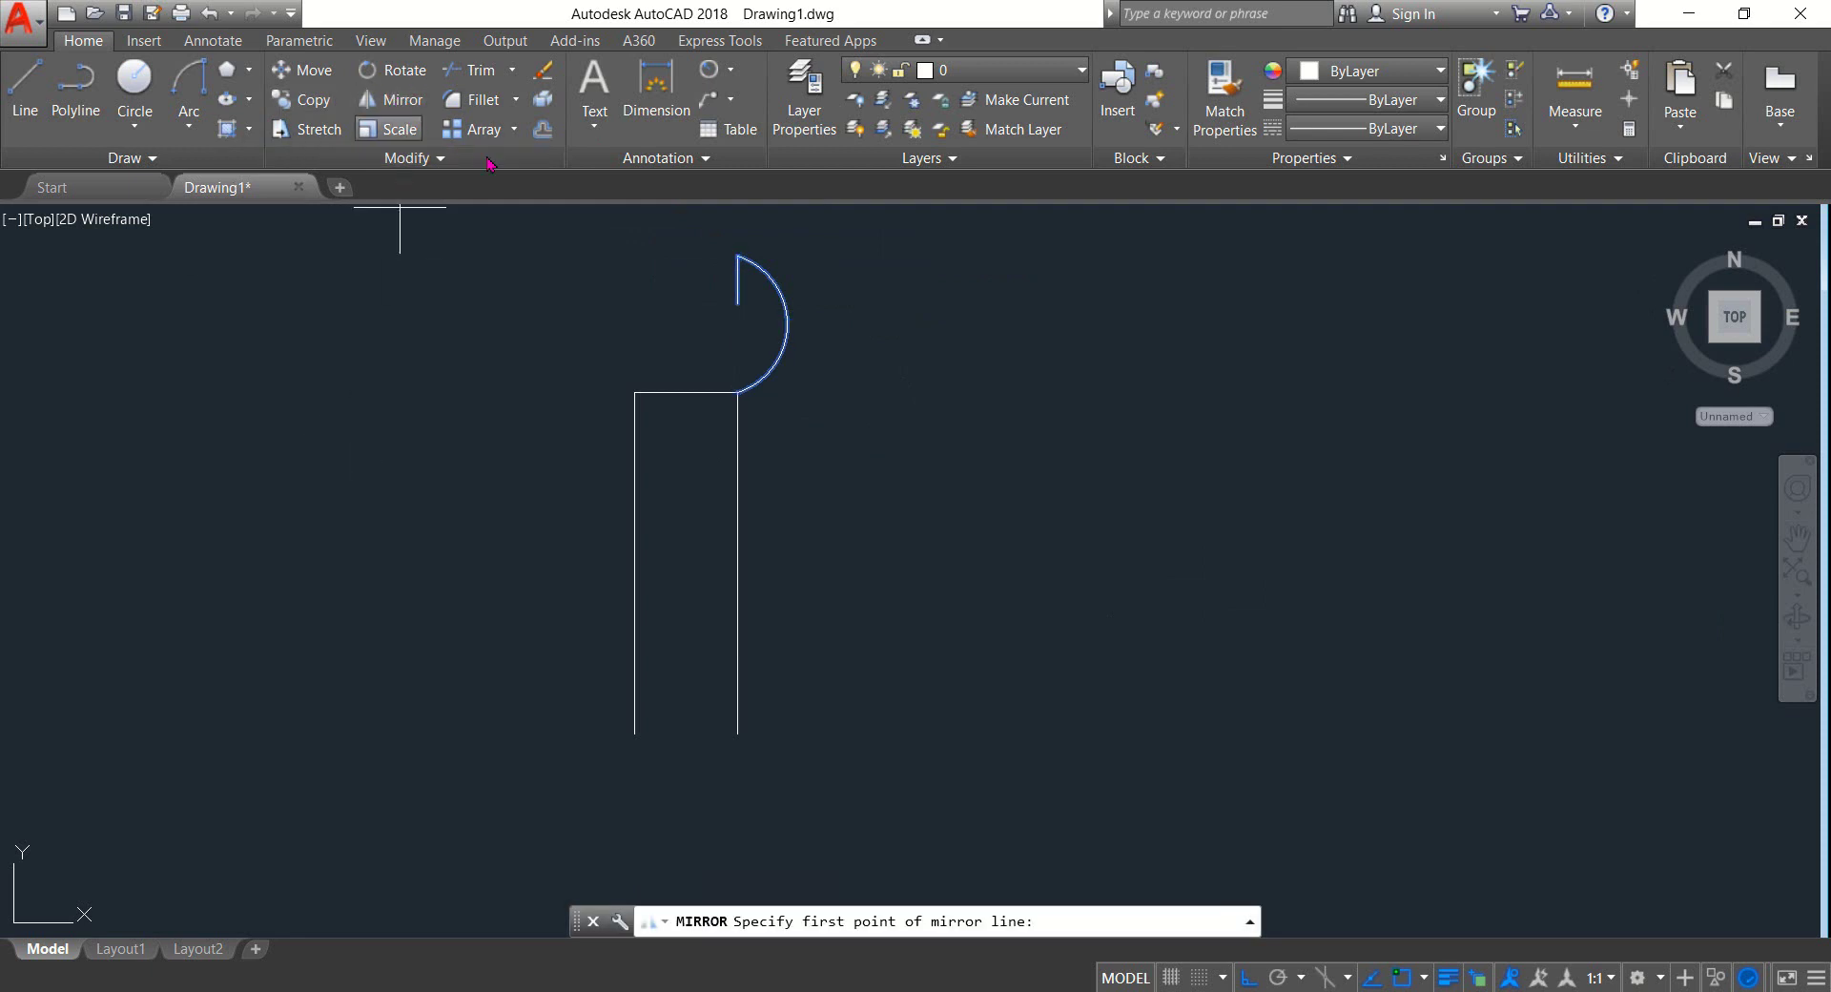
left_click(686, 390)
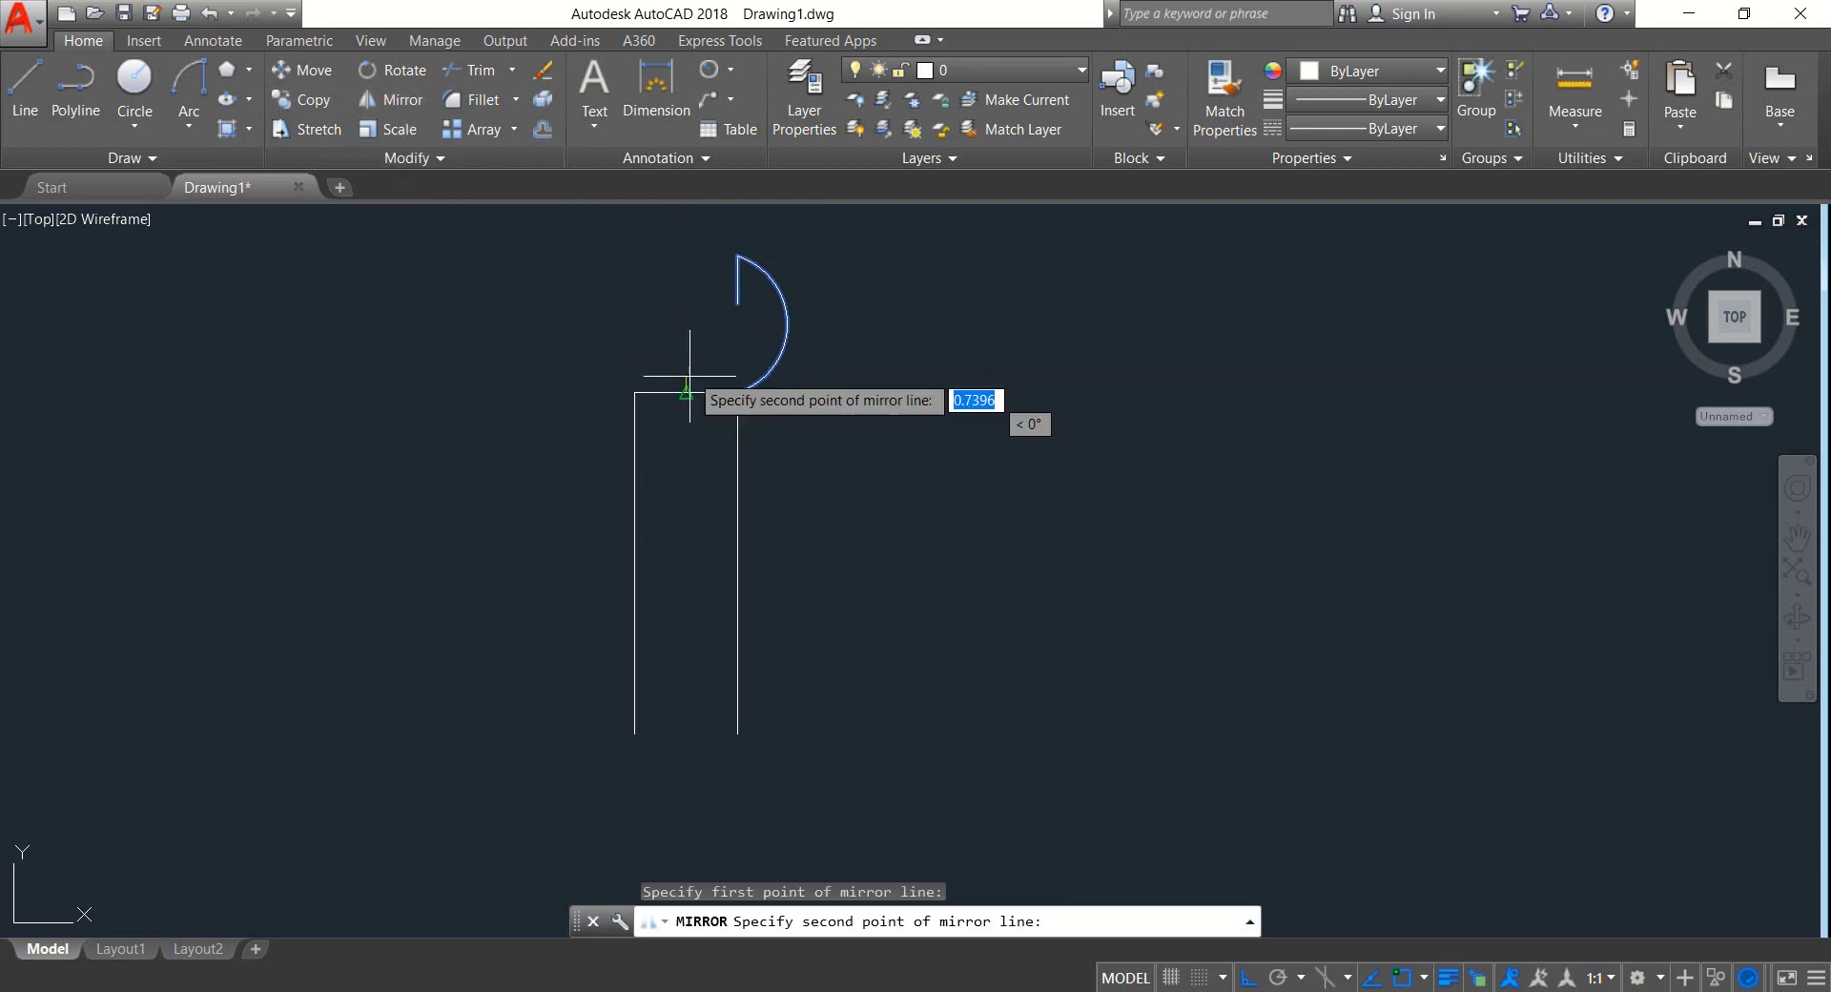
left_click(685, 254)
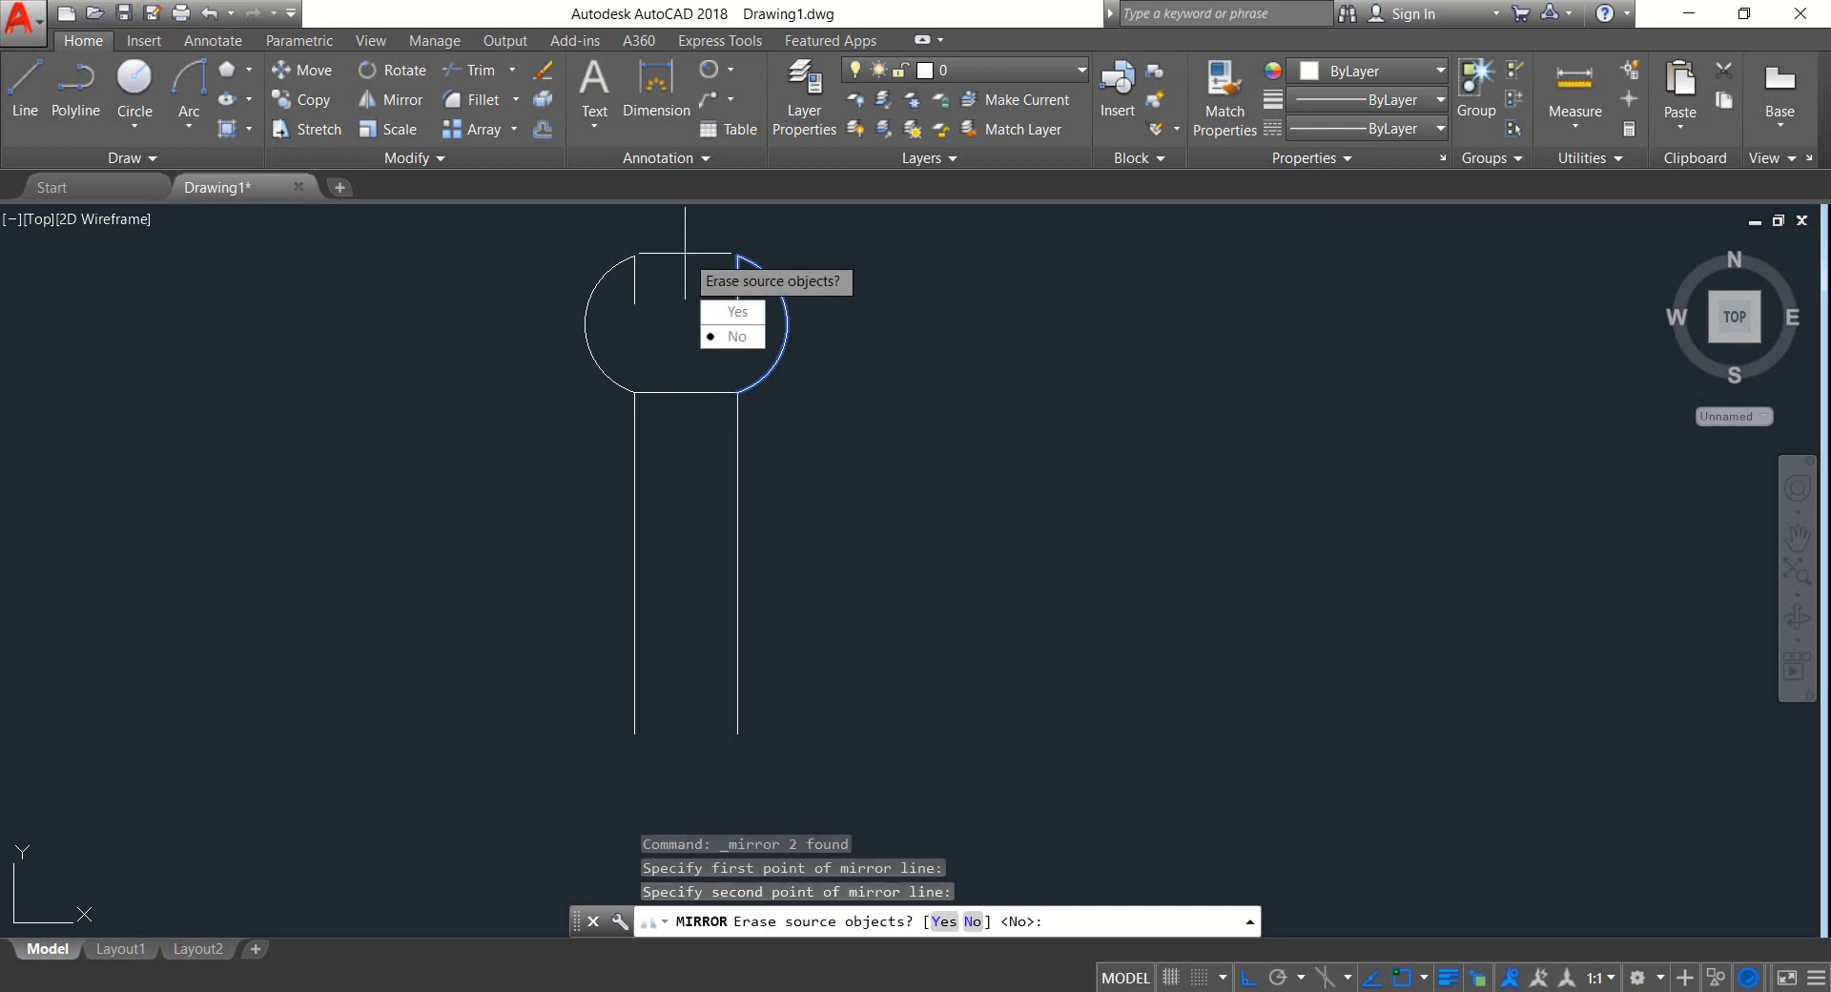
key("Return")
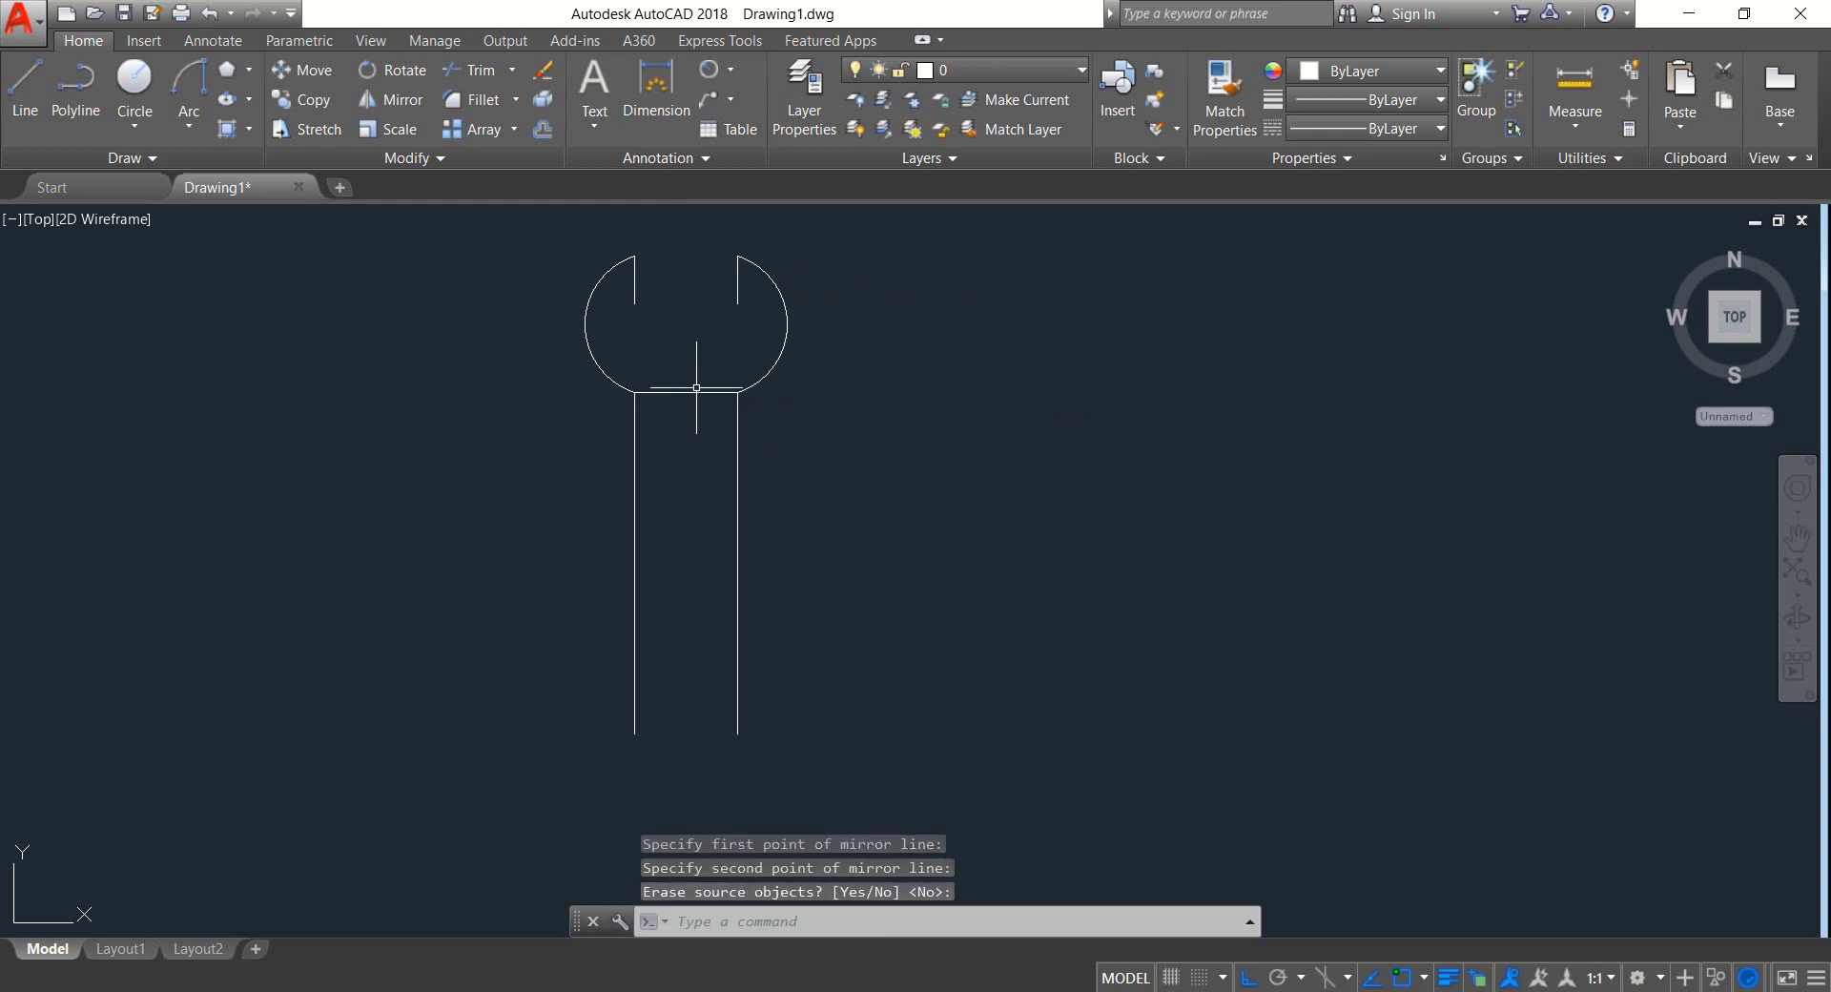
Erase the horizontal line across the handle top
left_click(696, 448)
left_click(673, 375)
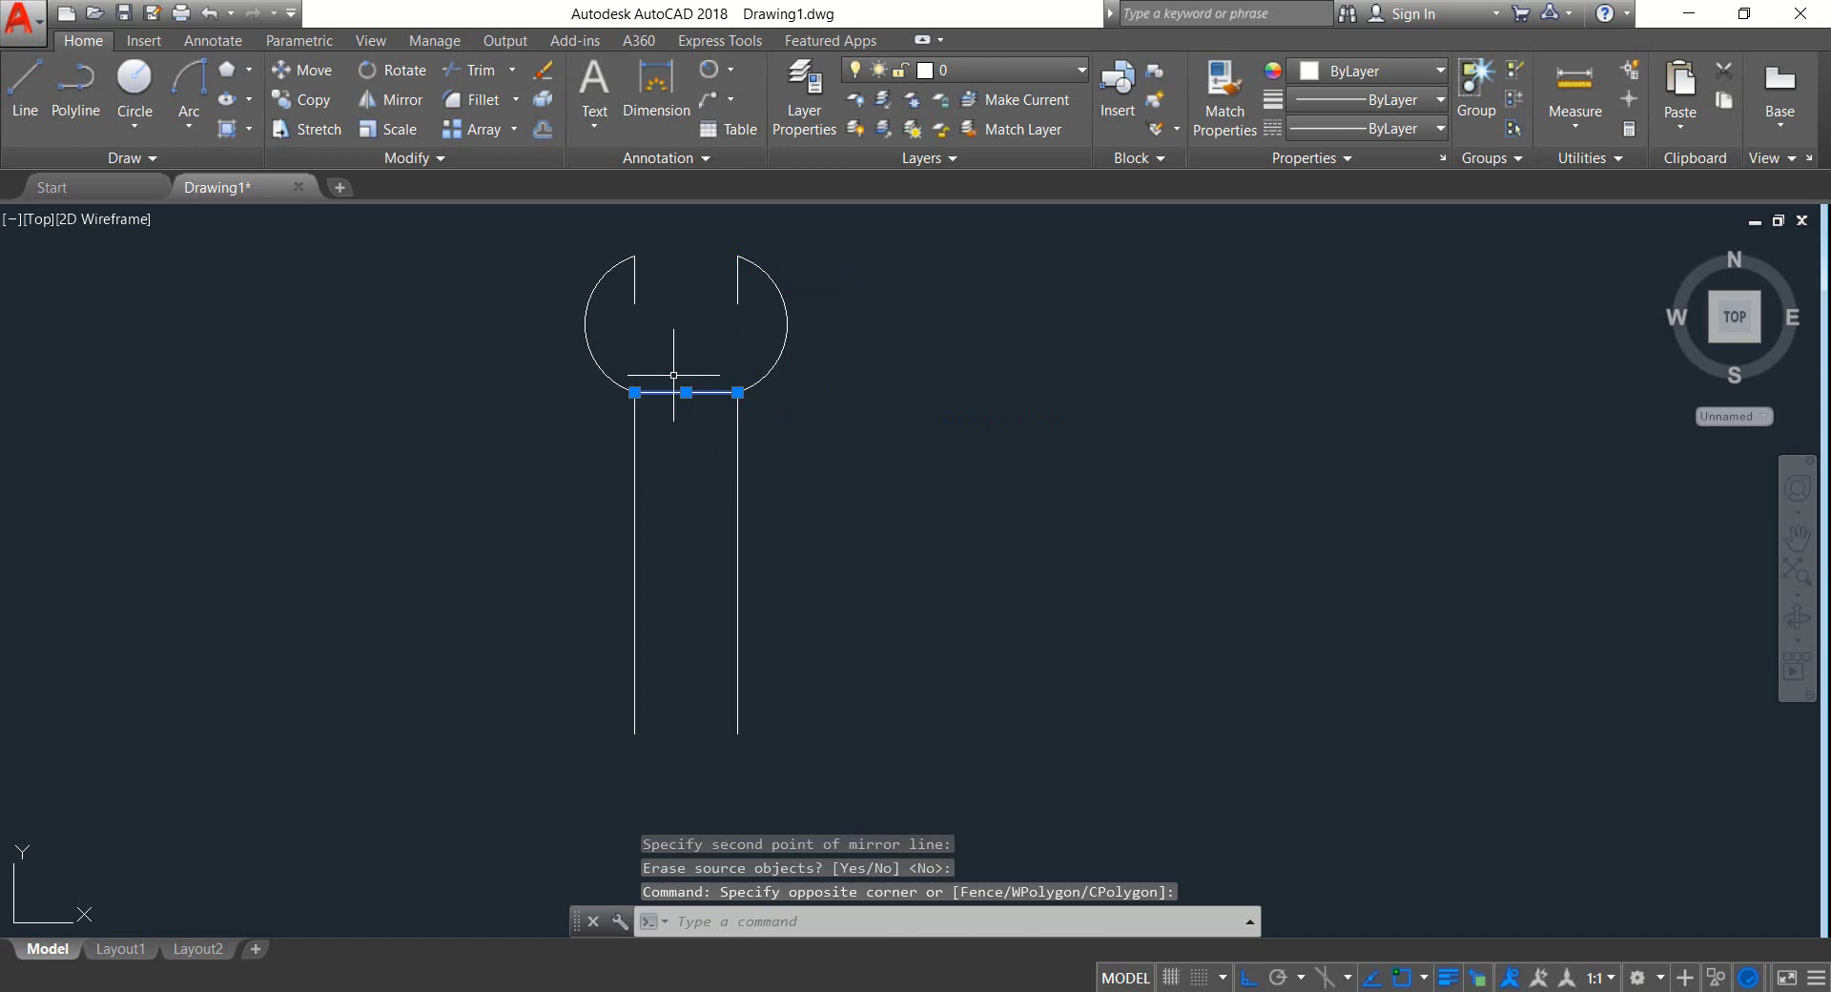
key("Delete")
middle_click_drag(674, 375, 675, 412)
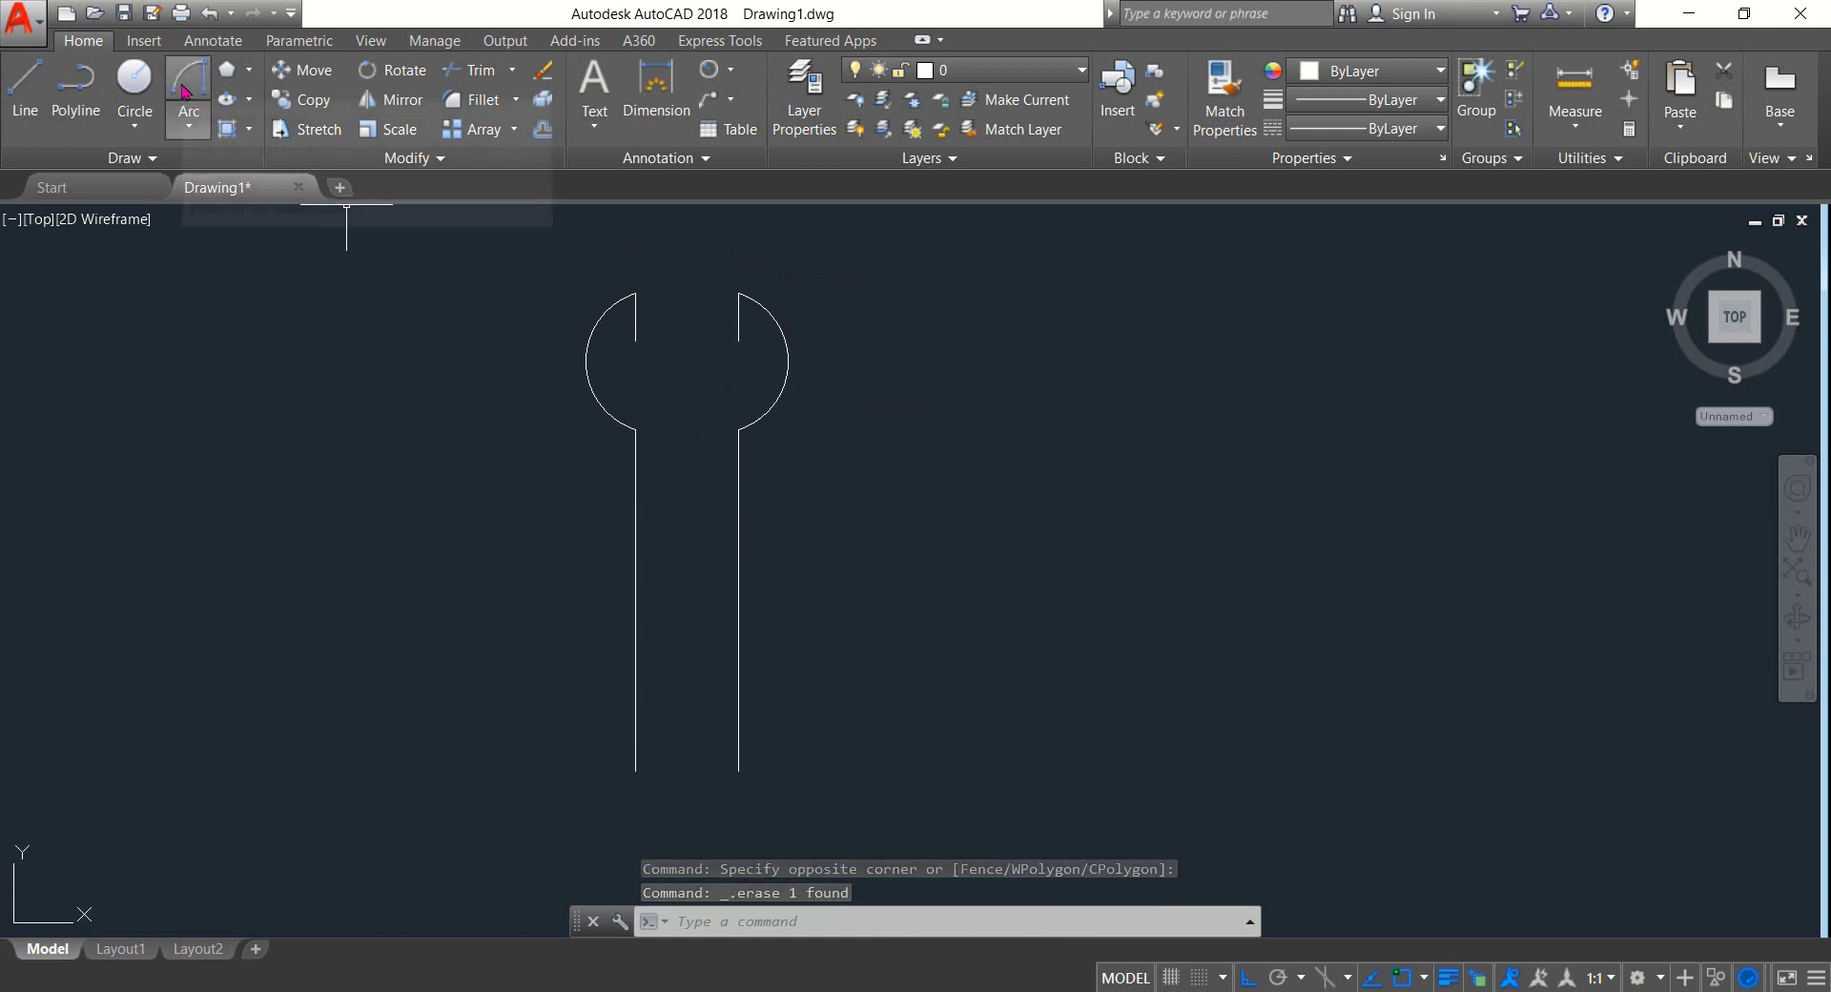
Join the lower ends of the two short jaw lines with a 7.5-radius arc
left_click(208, 113)
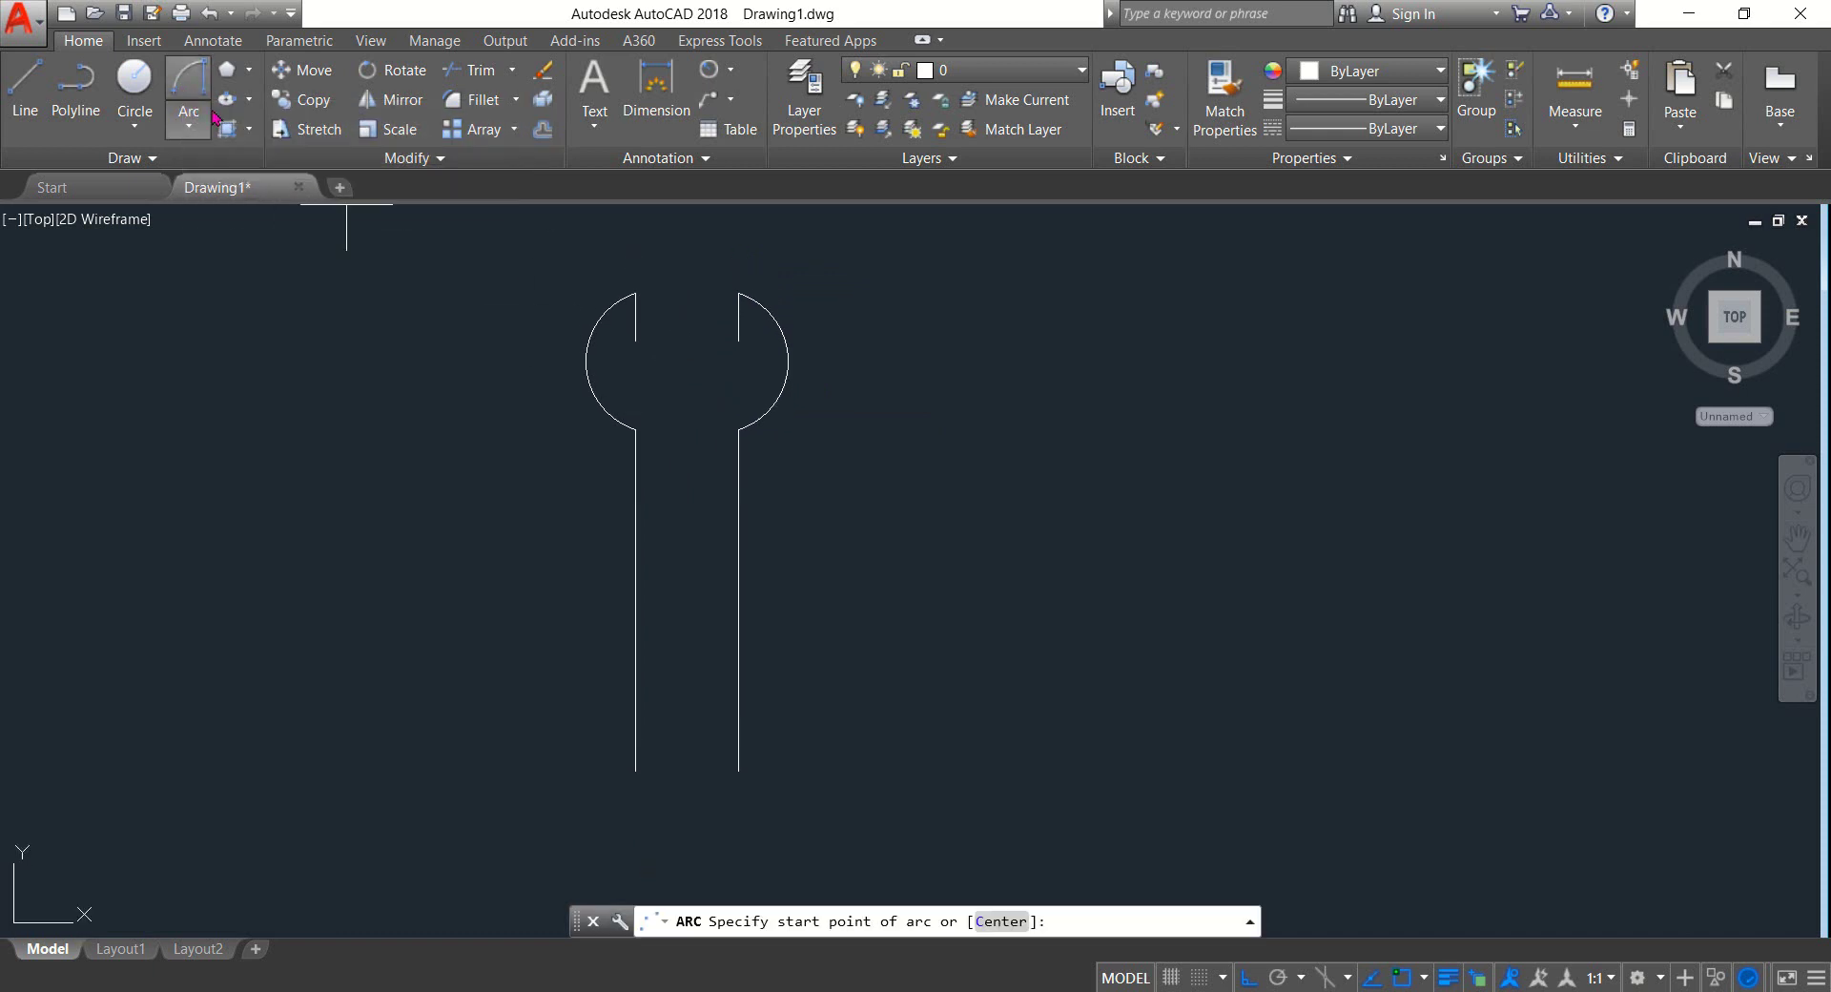
left_click(635, 341)
left_click(738, 340)
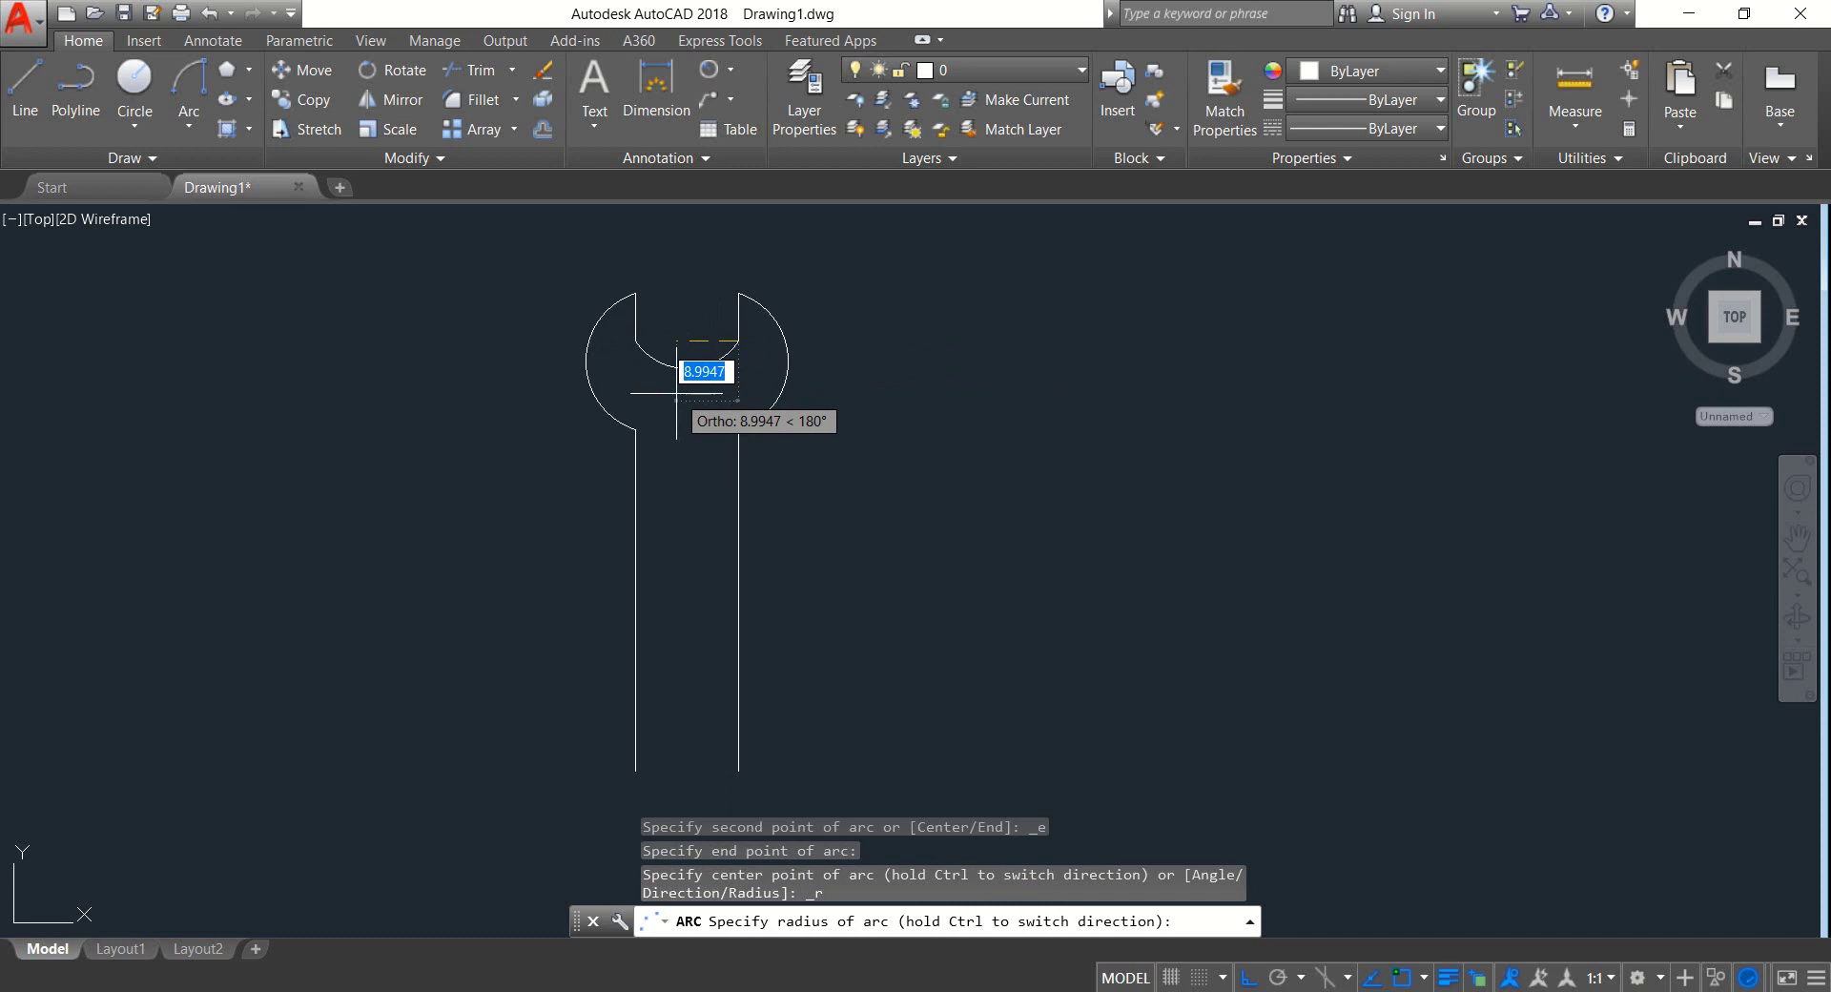
type("7.5")
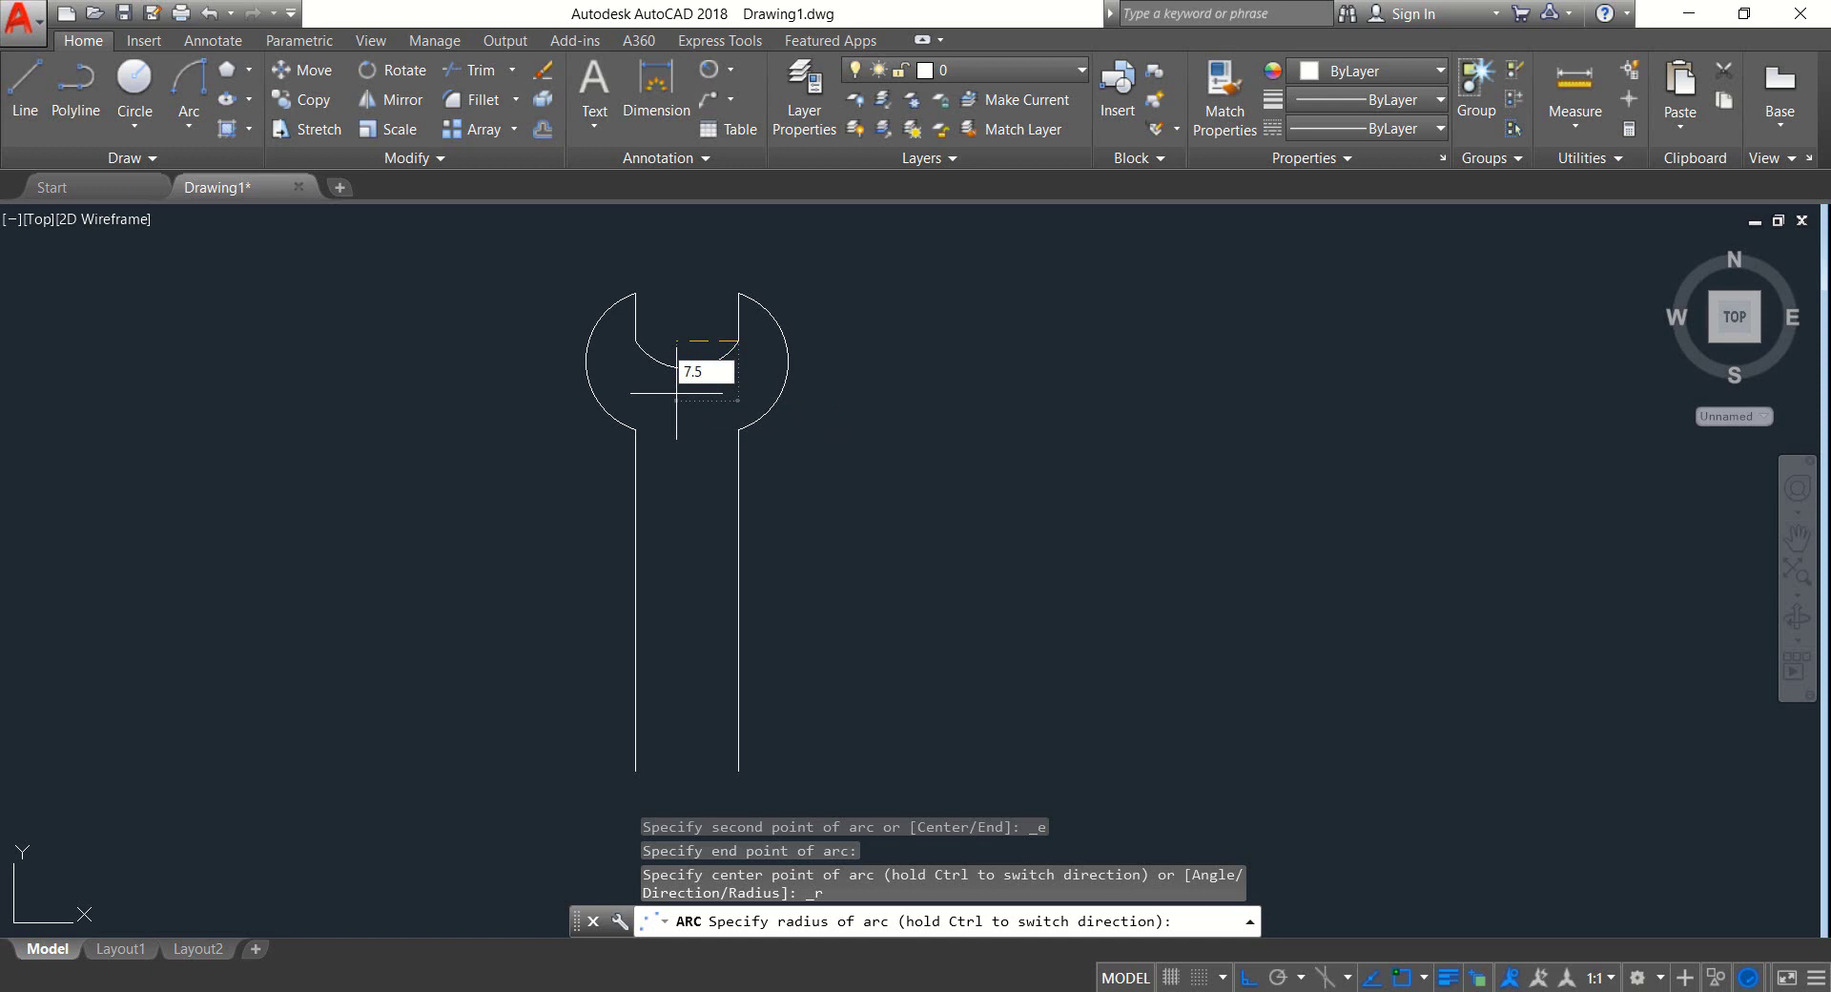
key("Return")
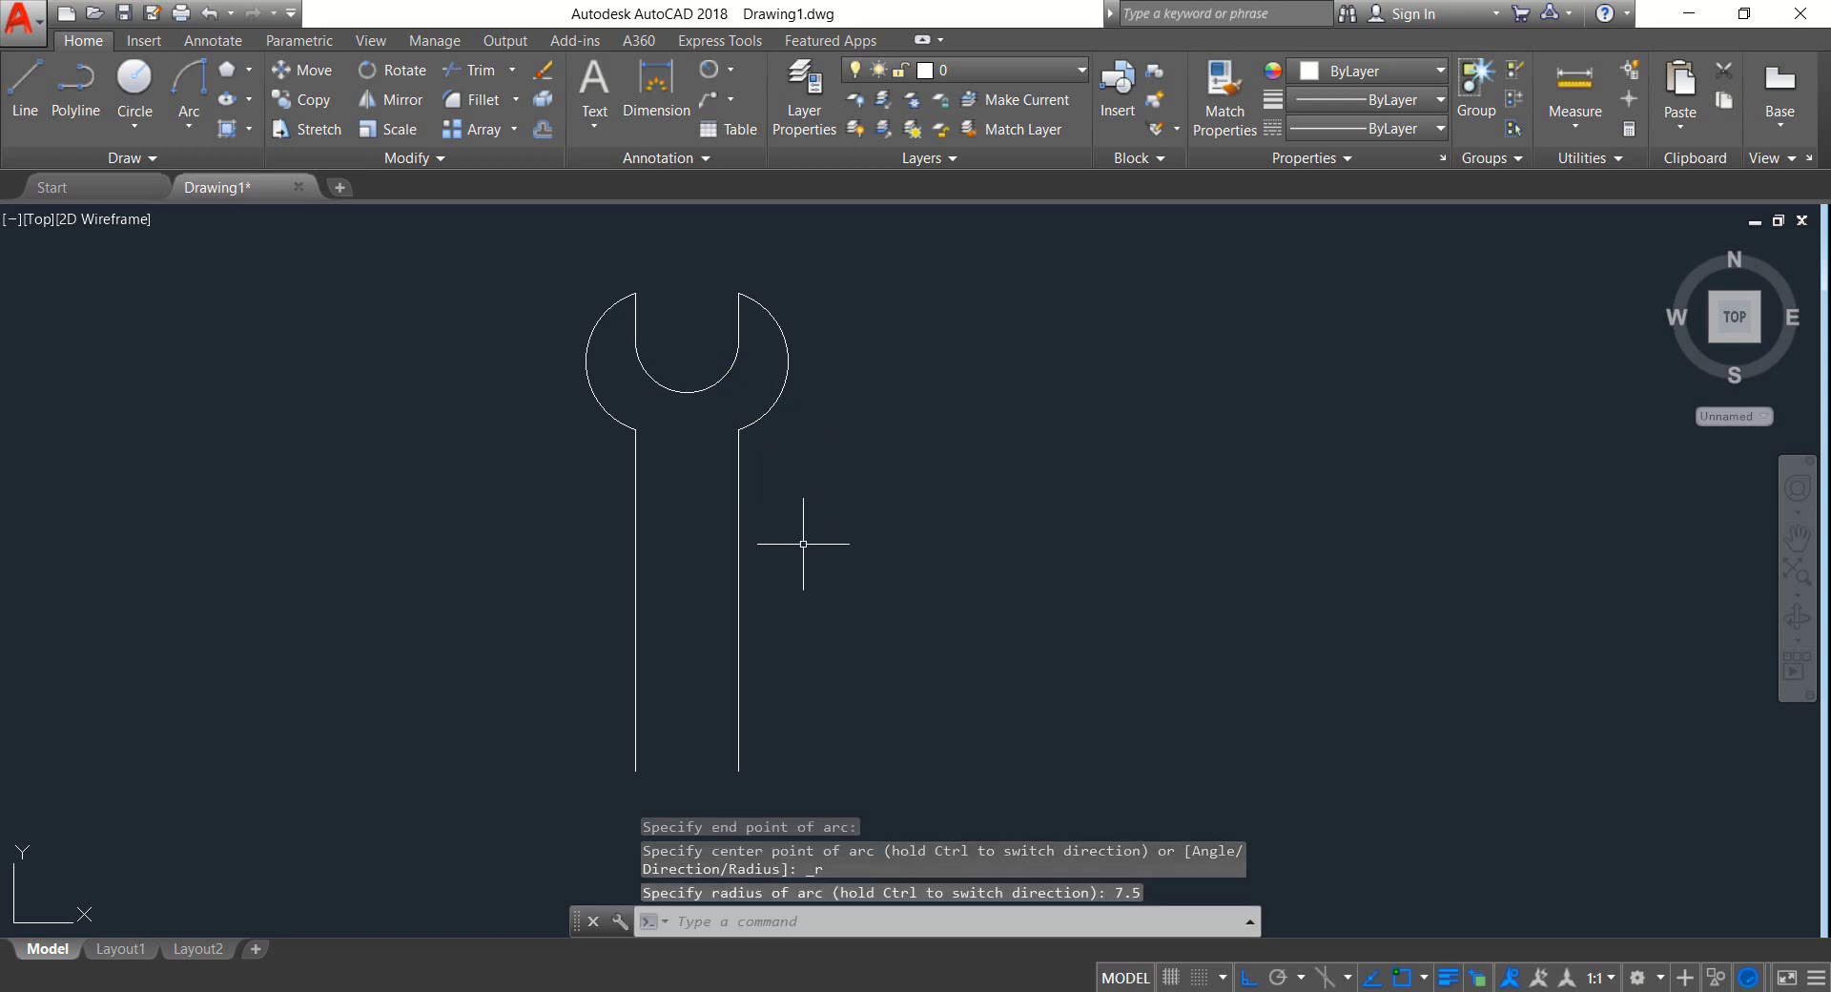
middle_click_drag(803, 544, 809, 258)
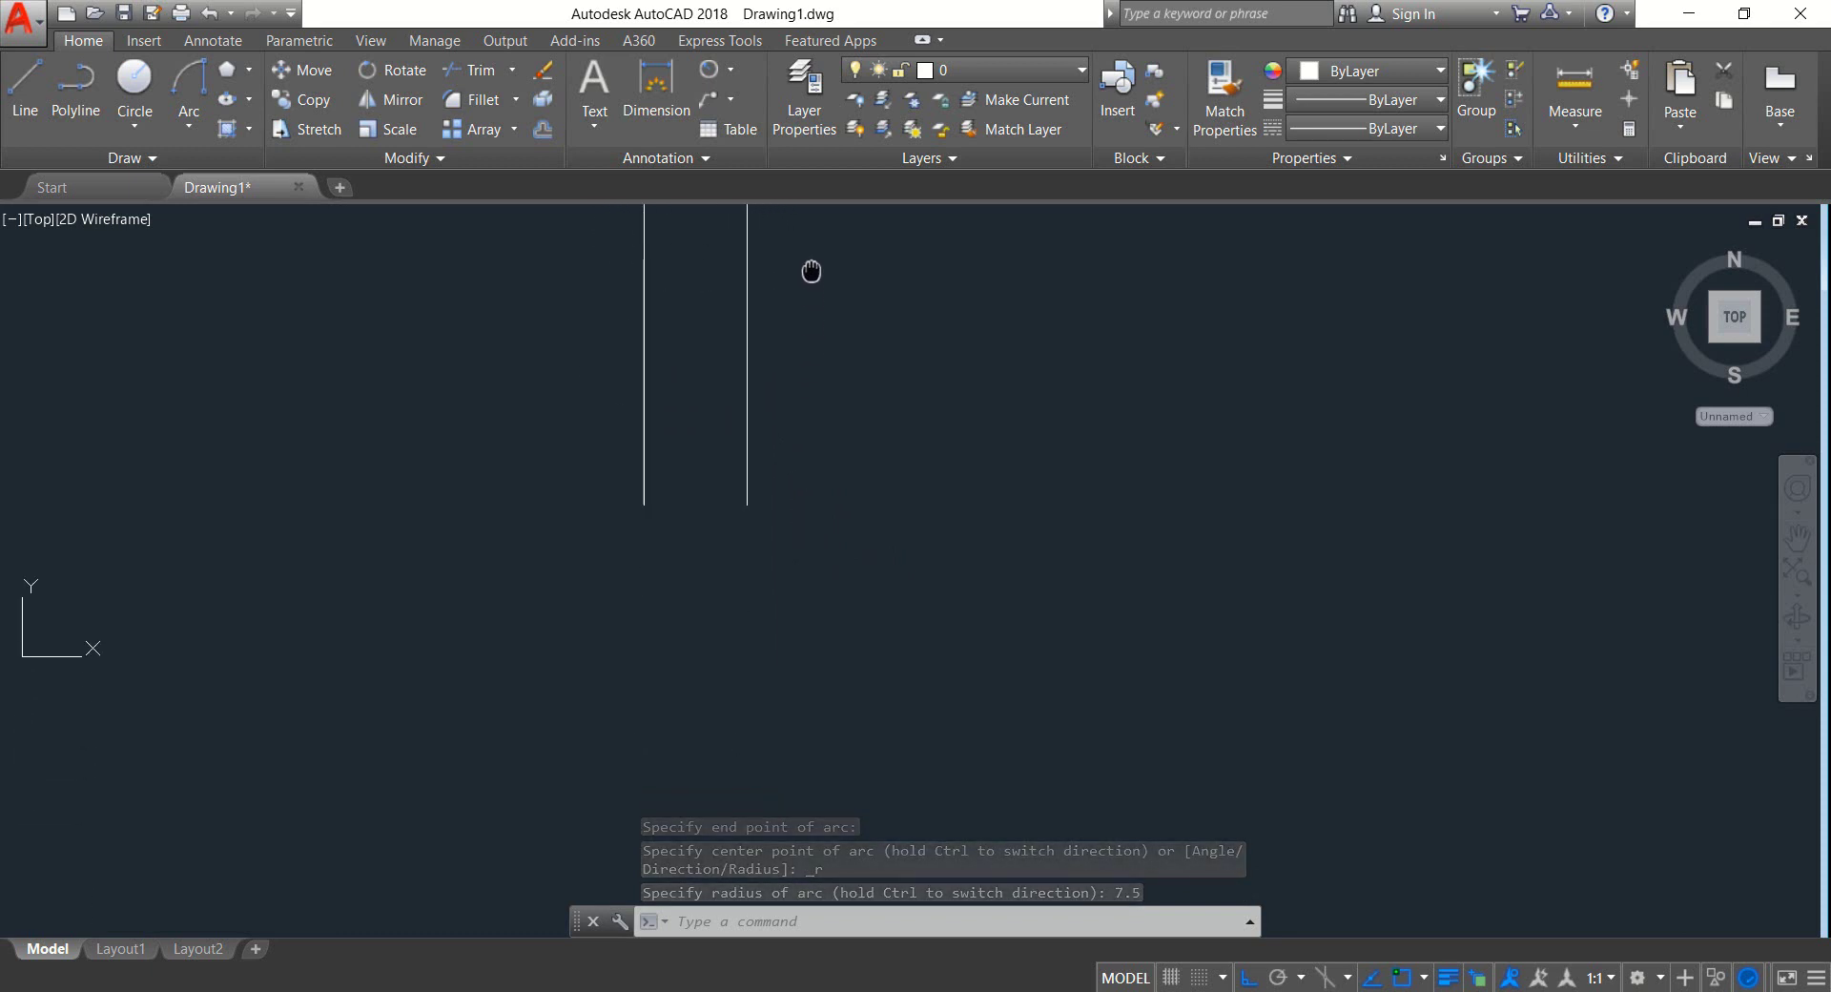
Extend both handle lines 15 units downward with new line segments
left_click(24, 81)
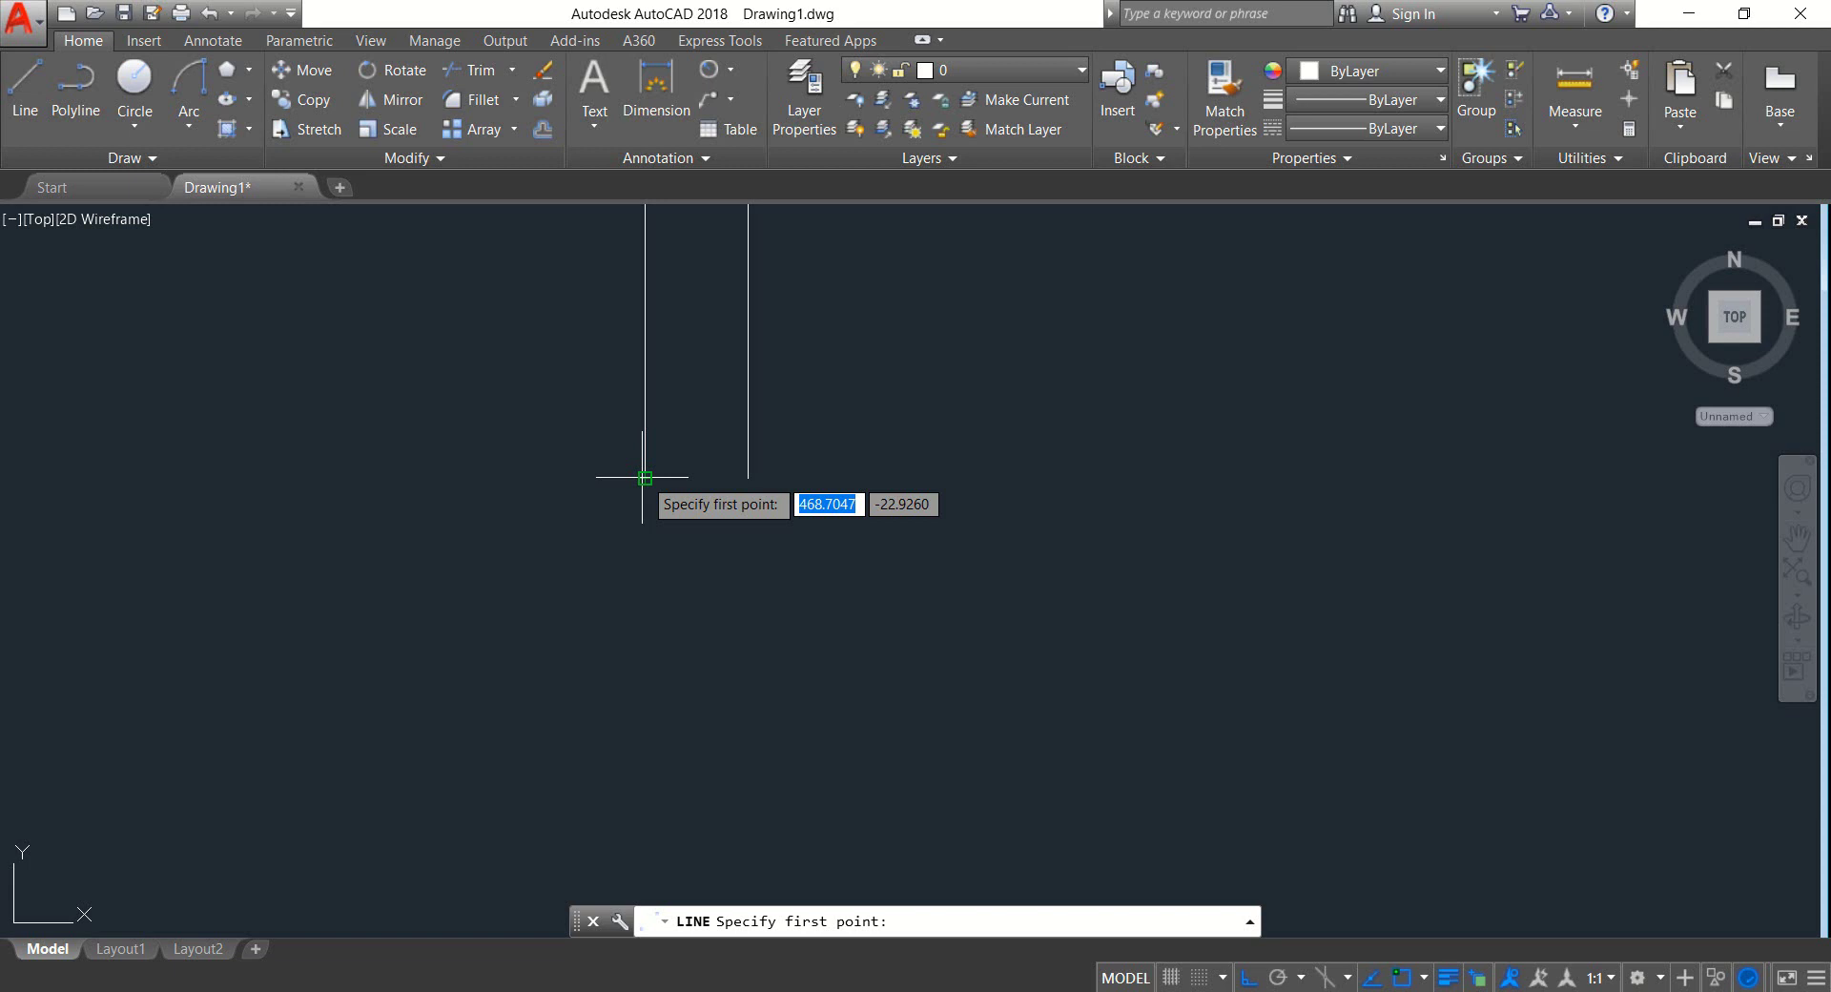
left_click(638, 510)
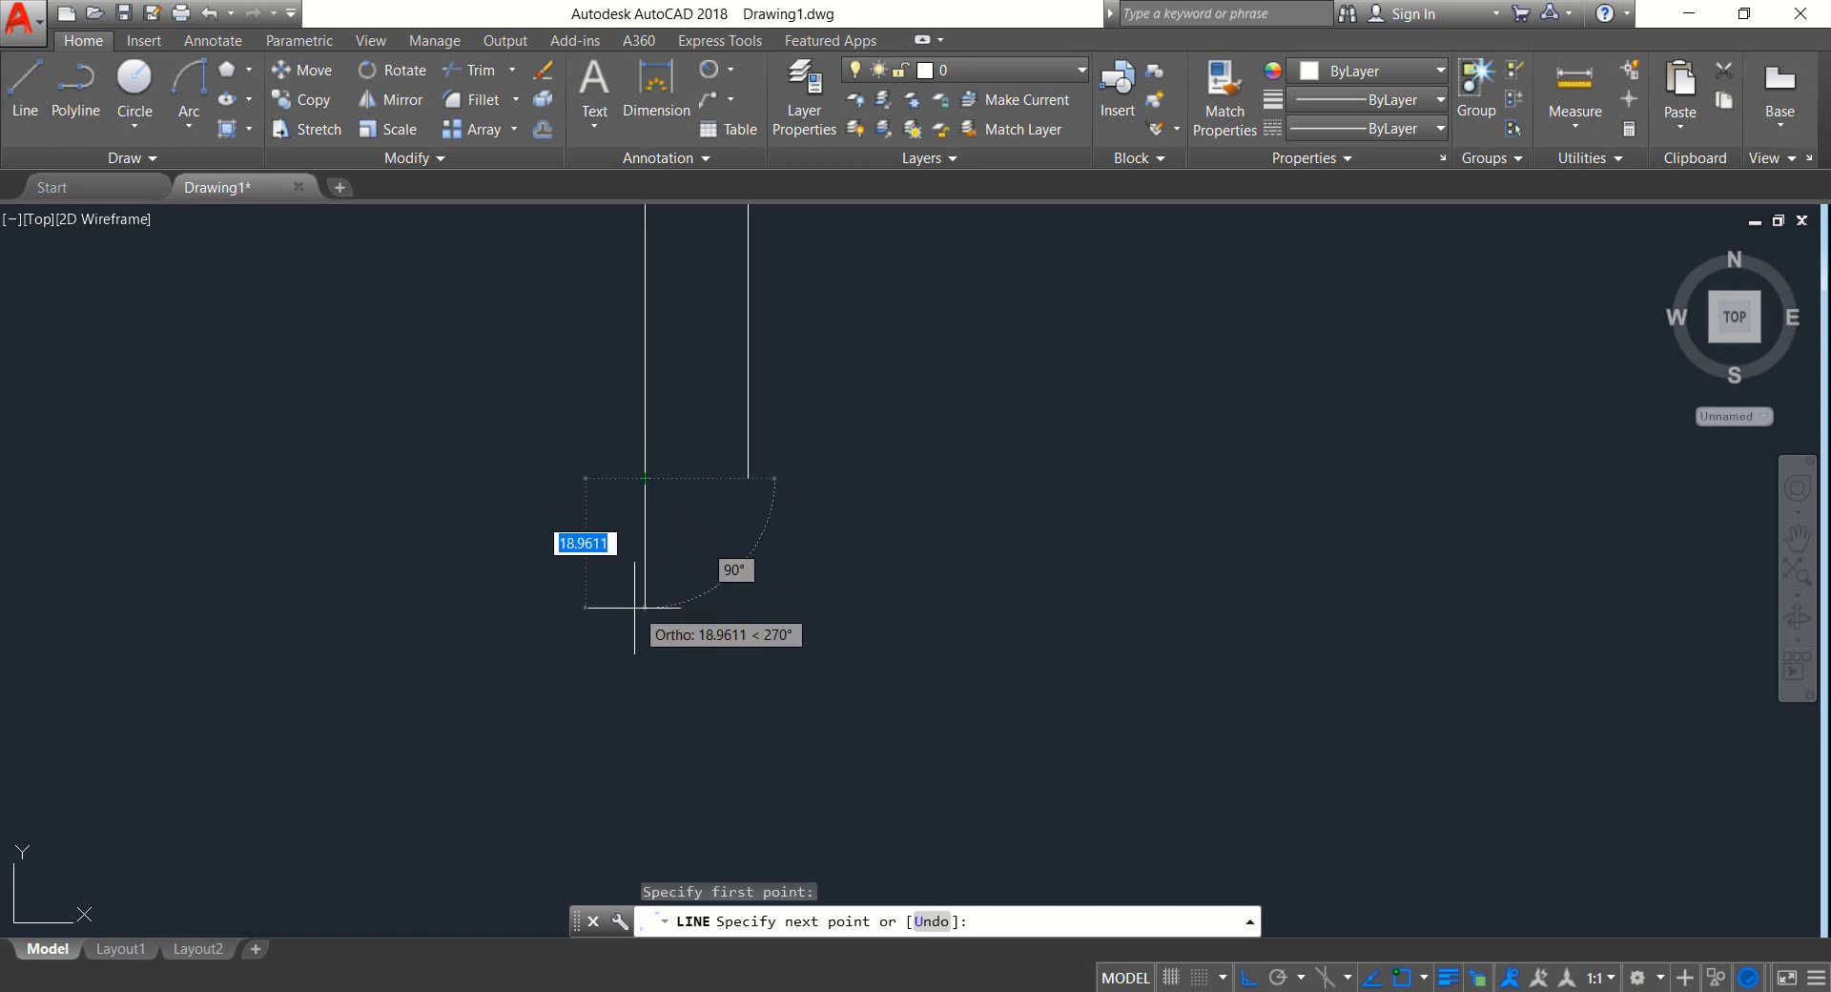
type("15")
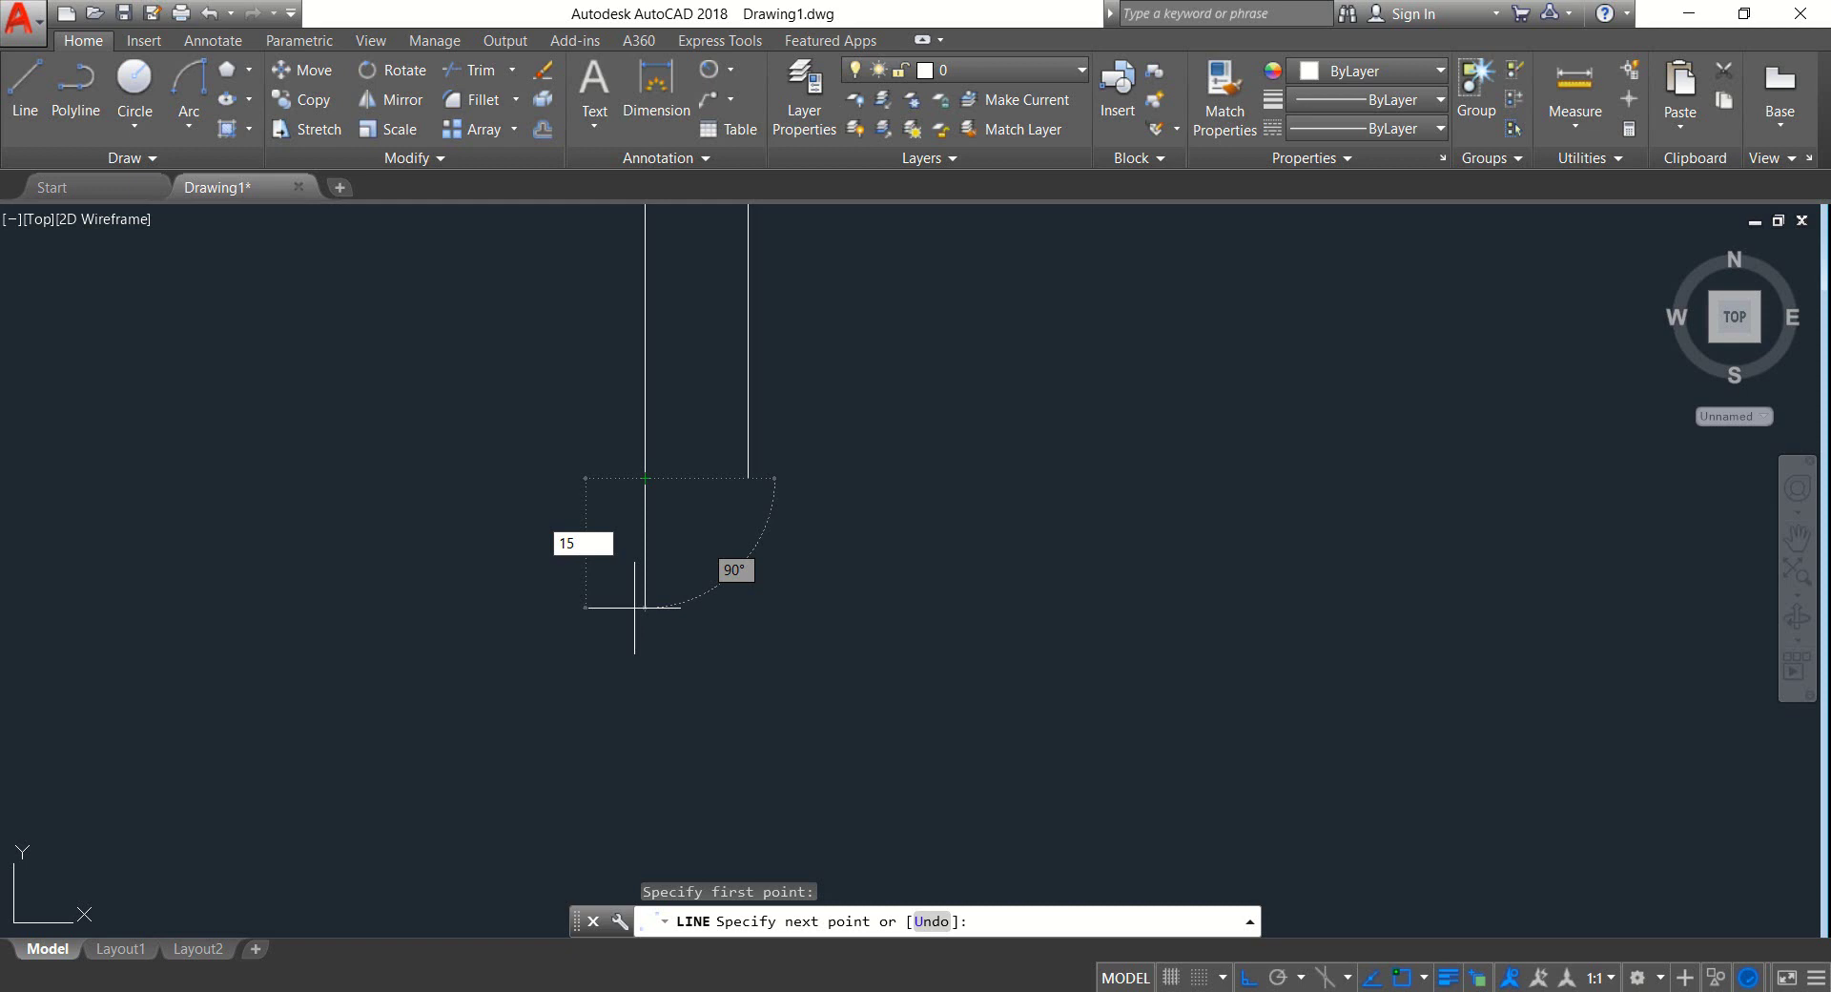
key("Return")
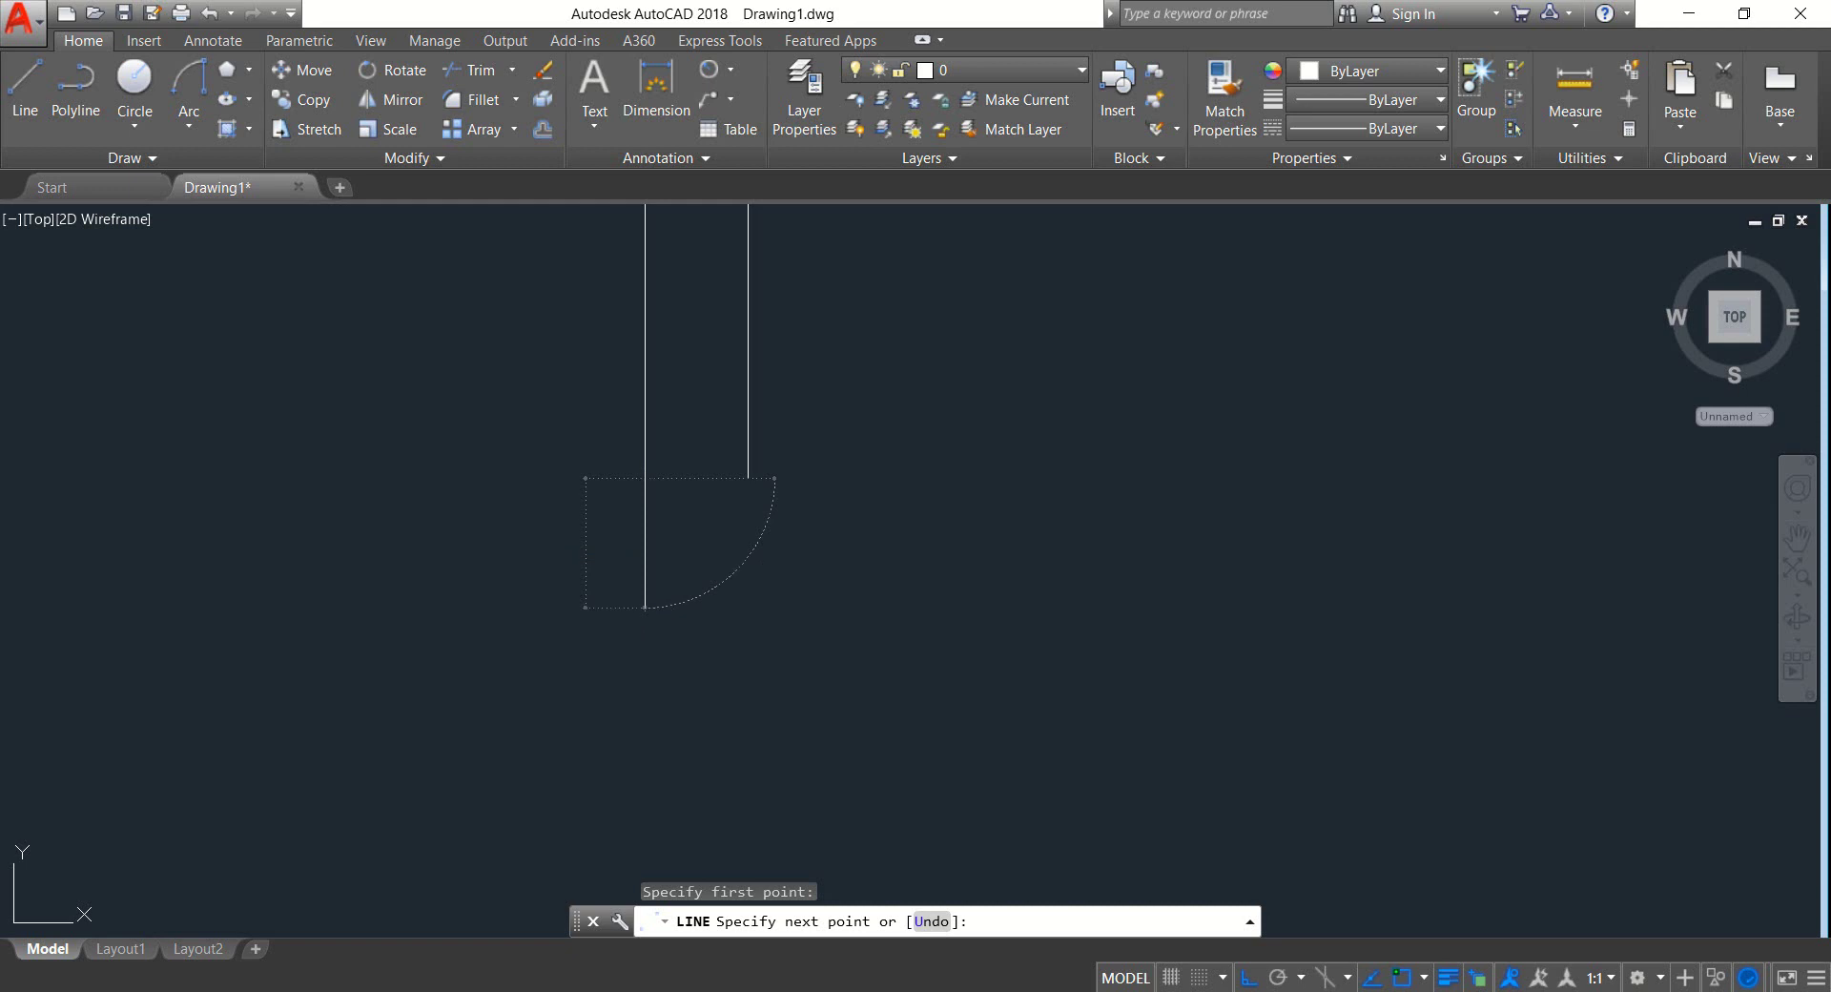
key("Return")
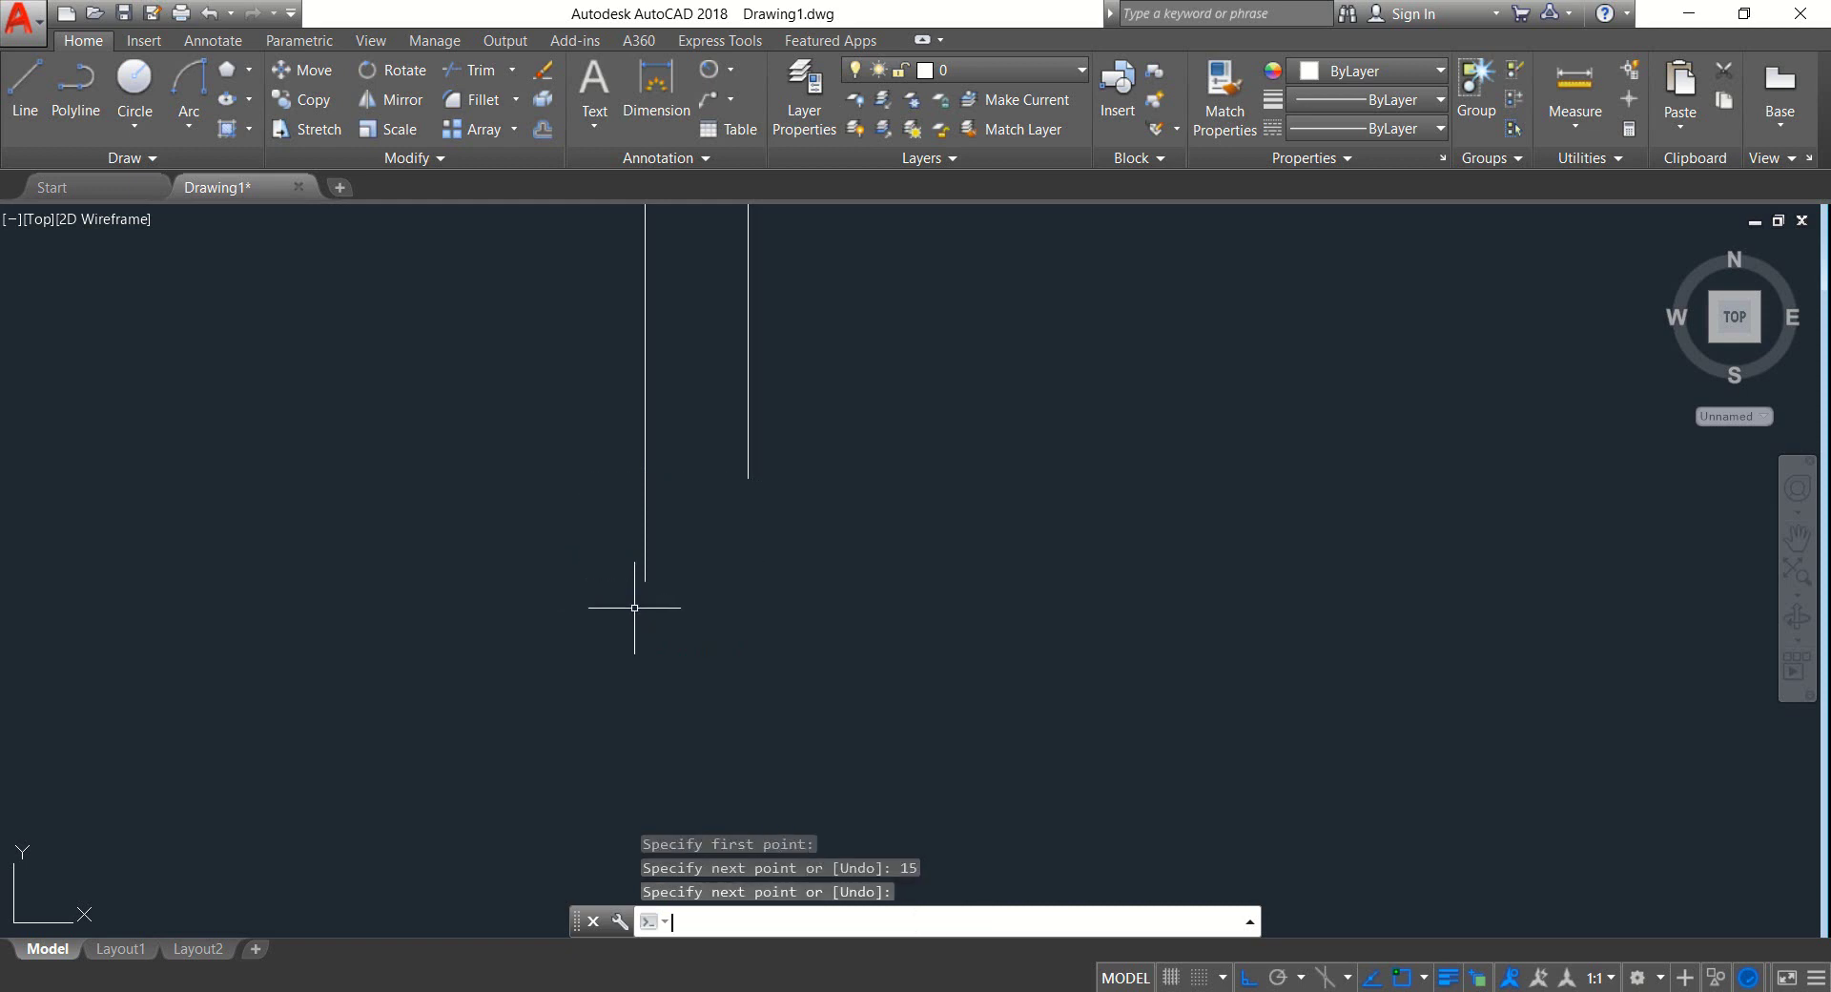
key("Return")
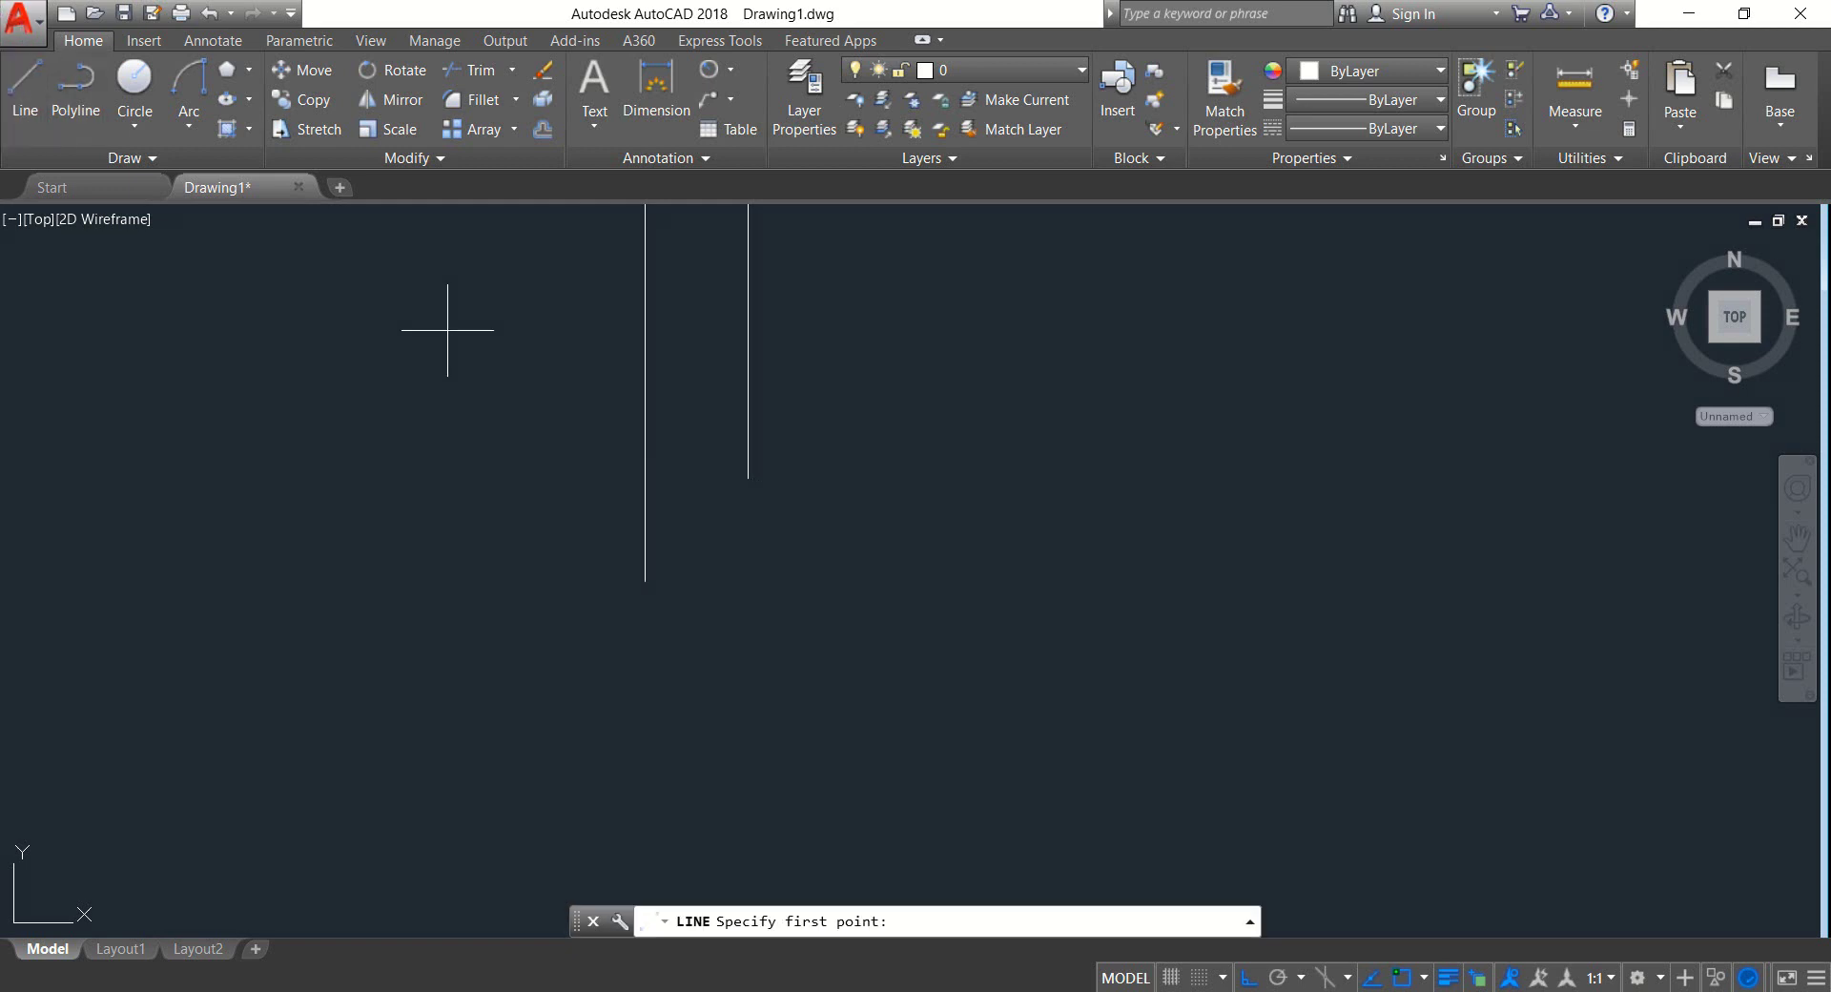
left_click(748, 479)
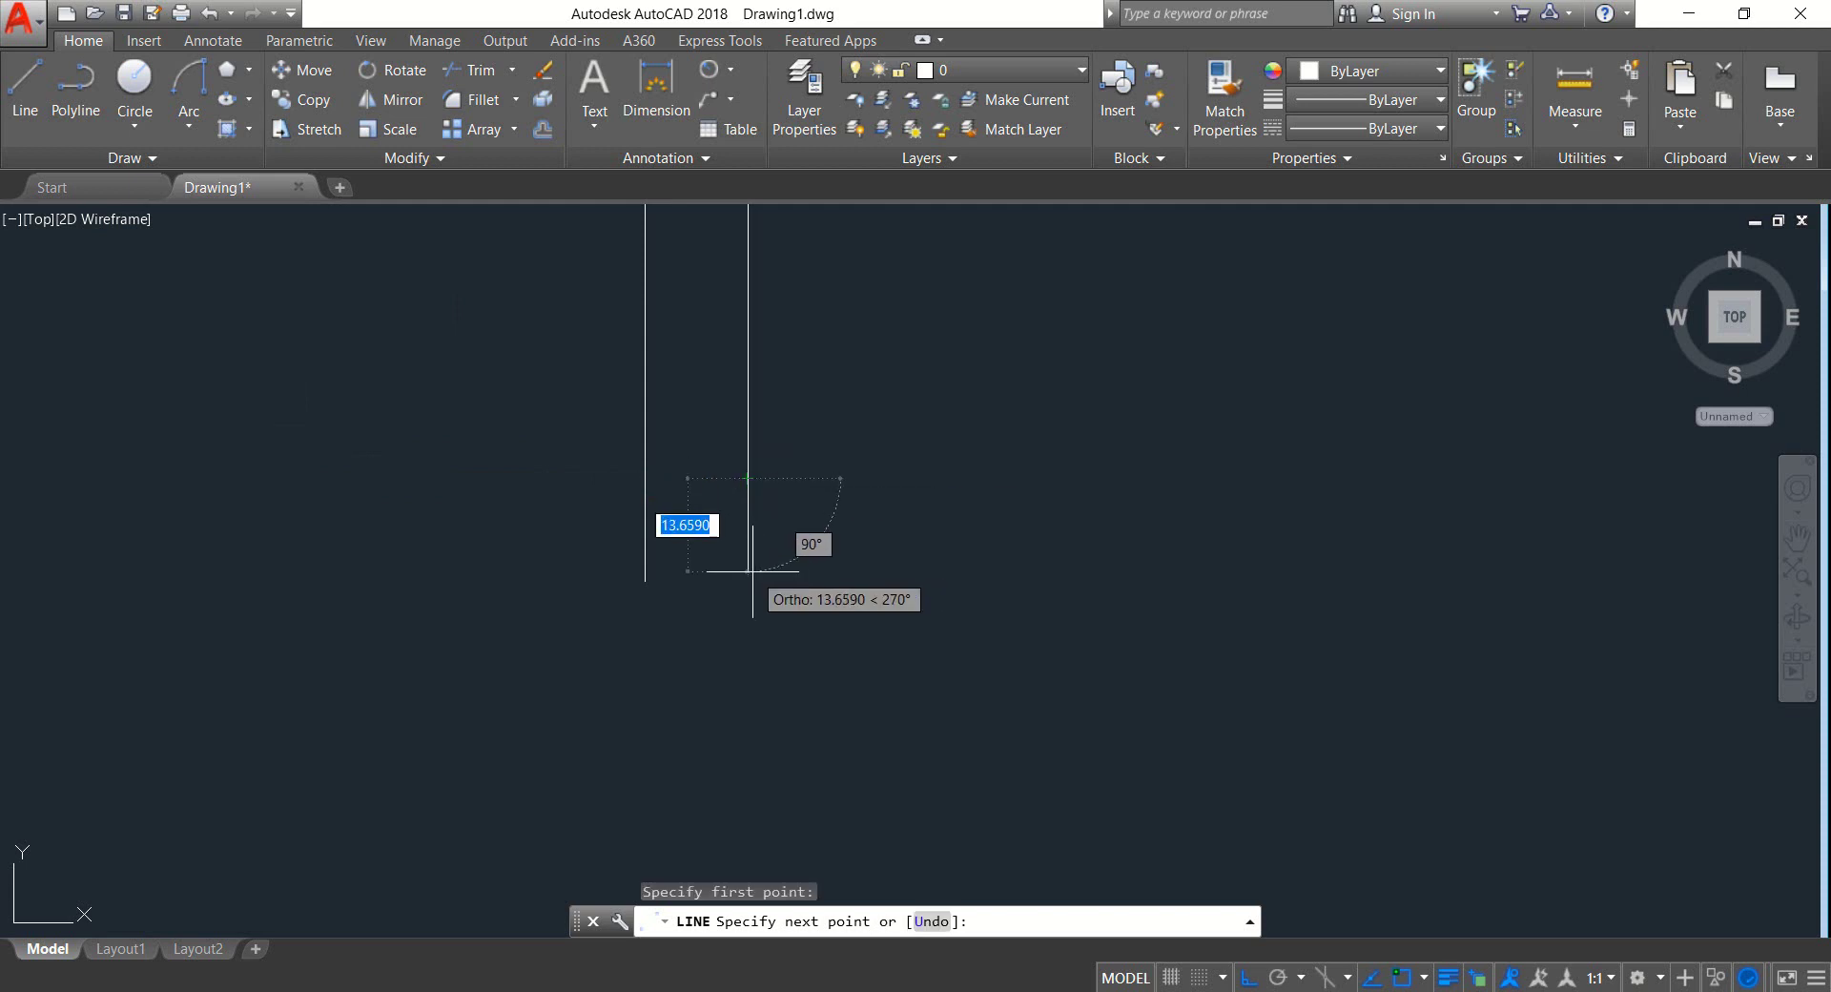
type("15")
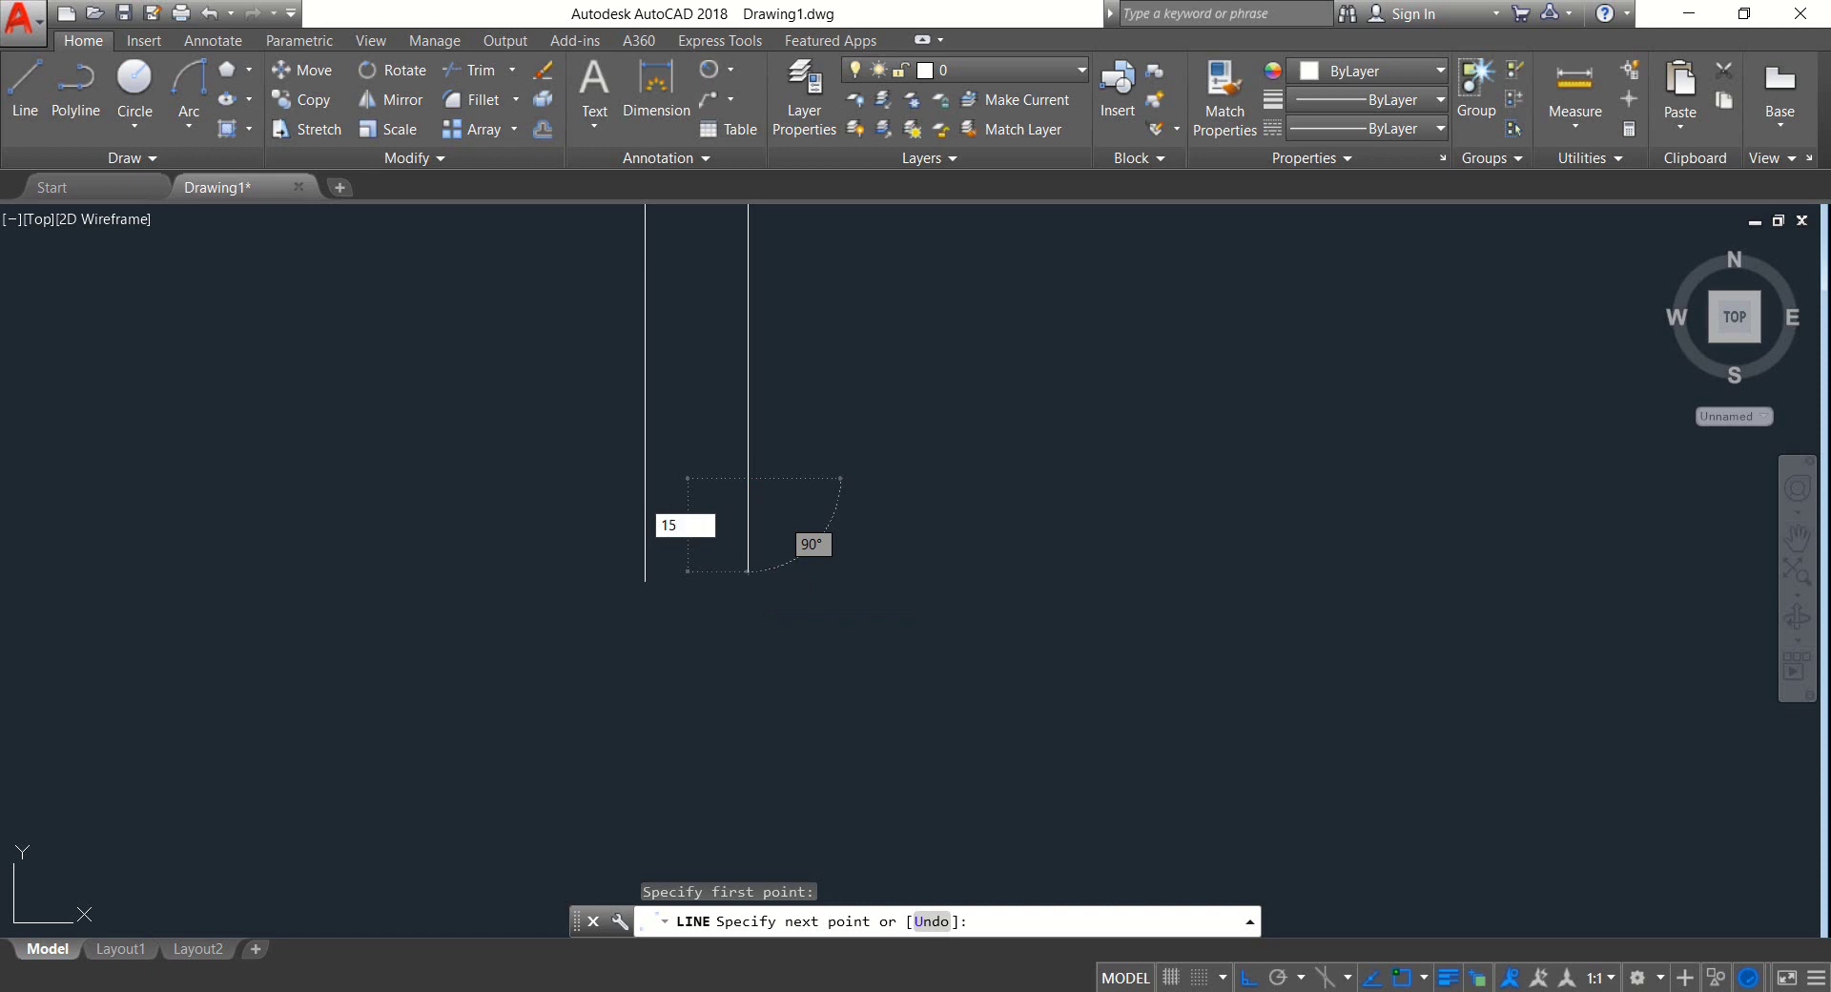
key("Return")
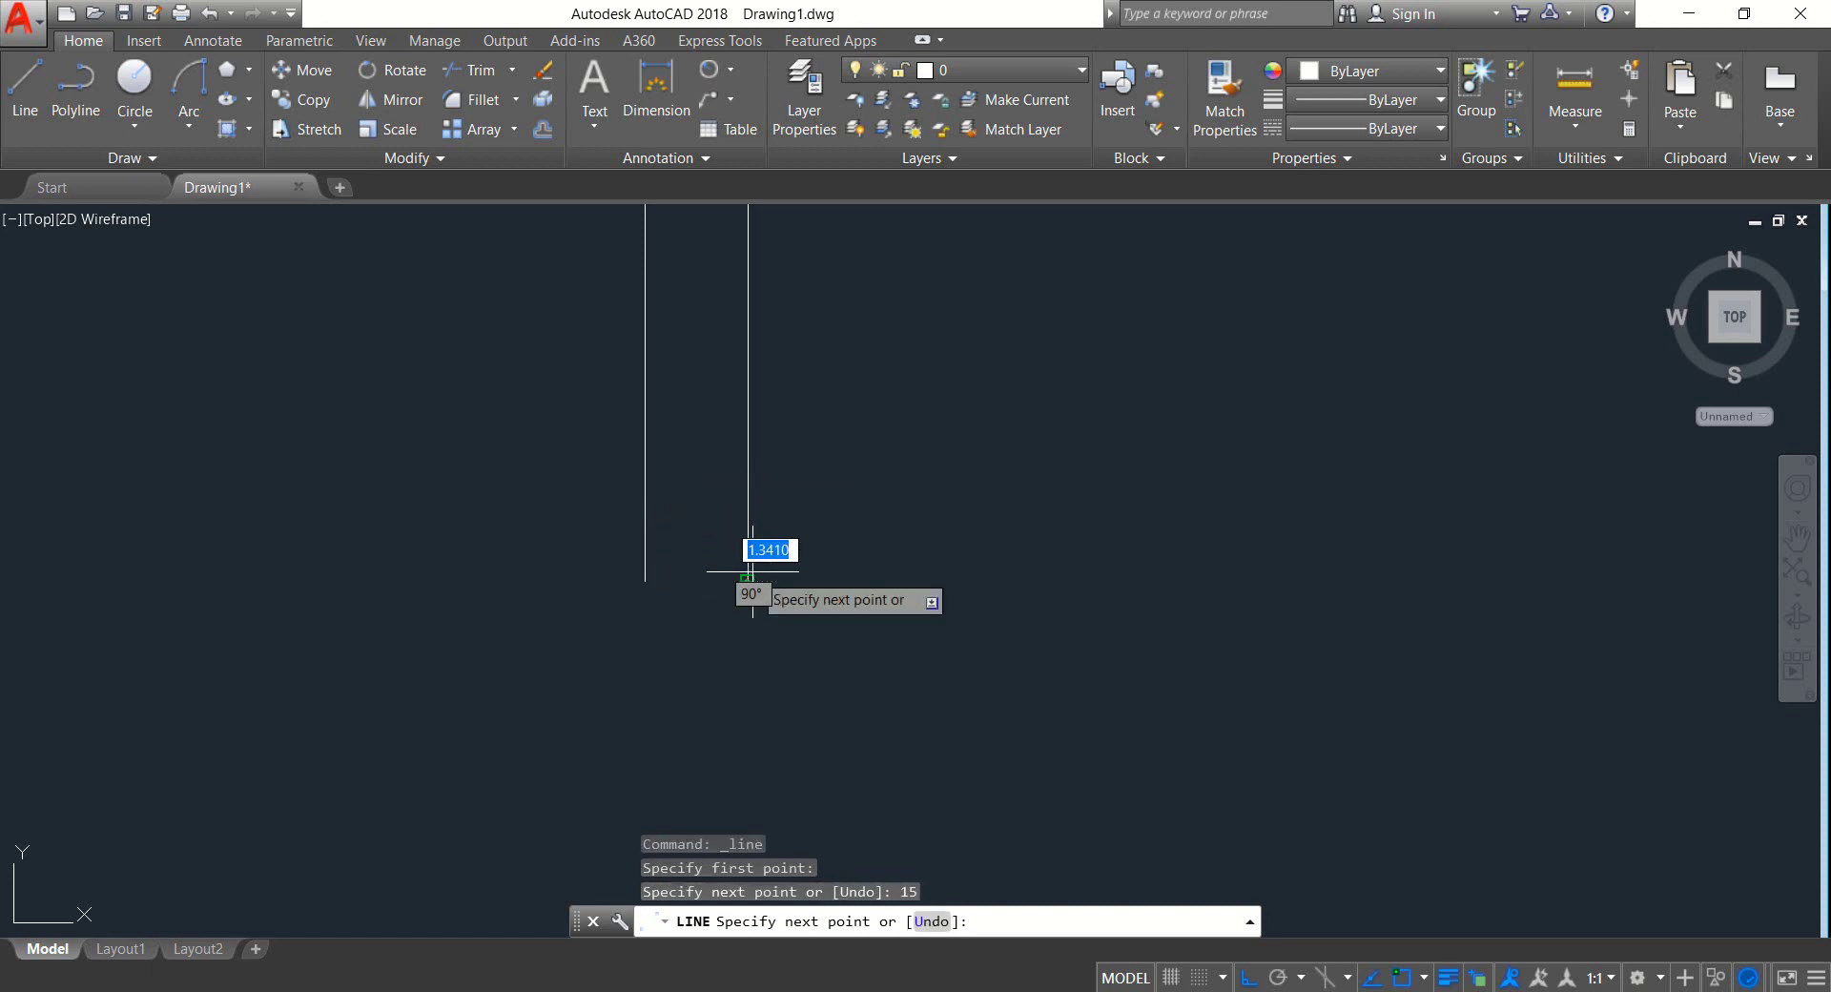
key("Return")
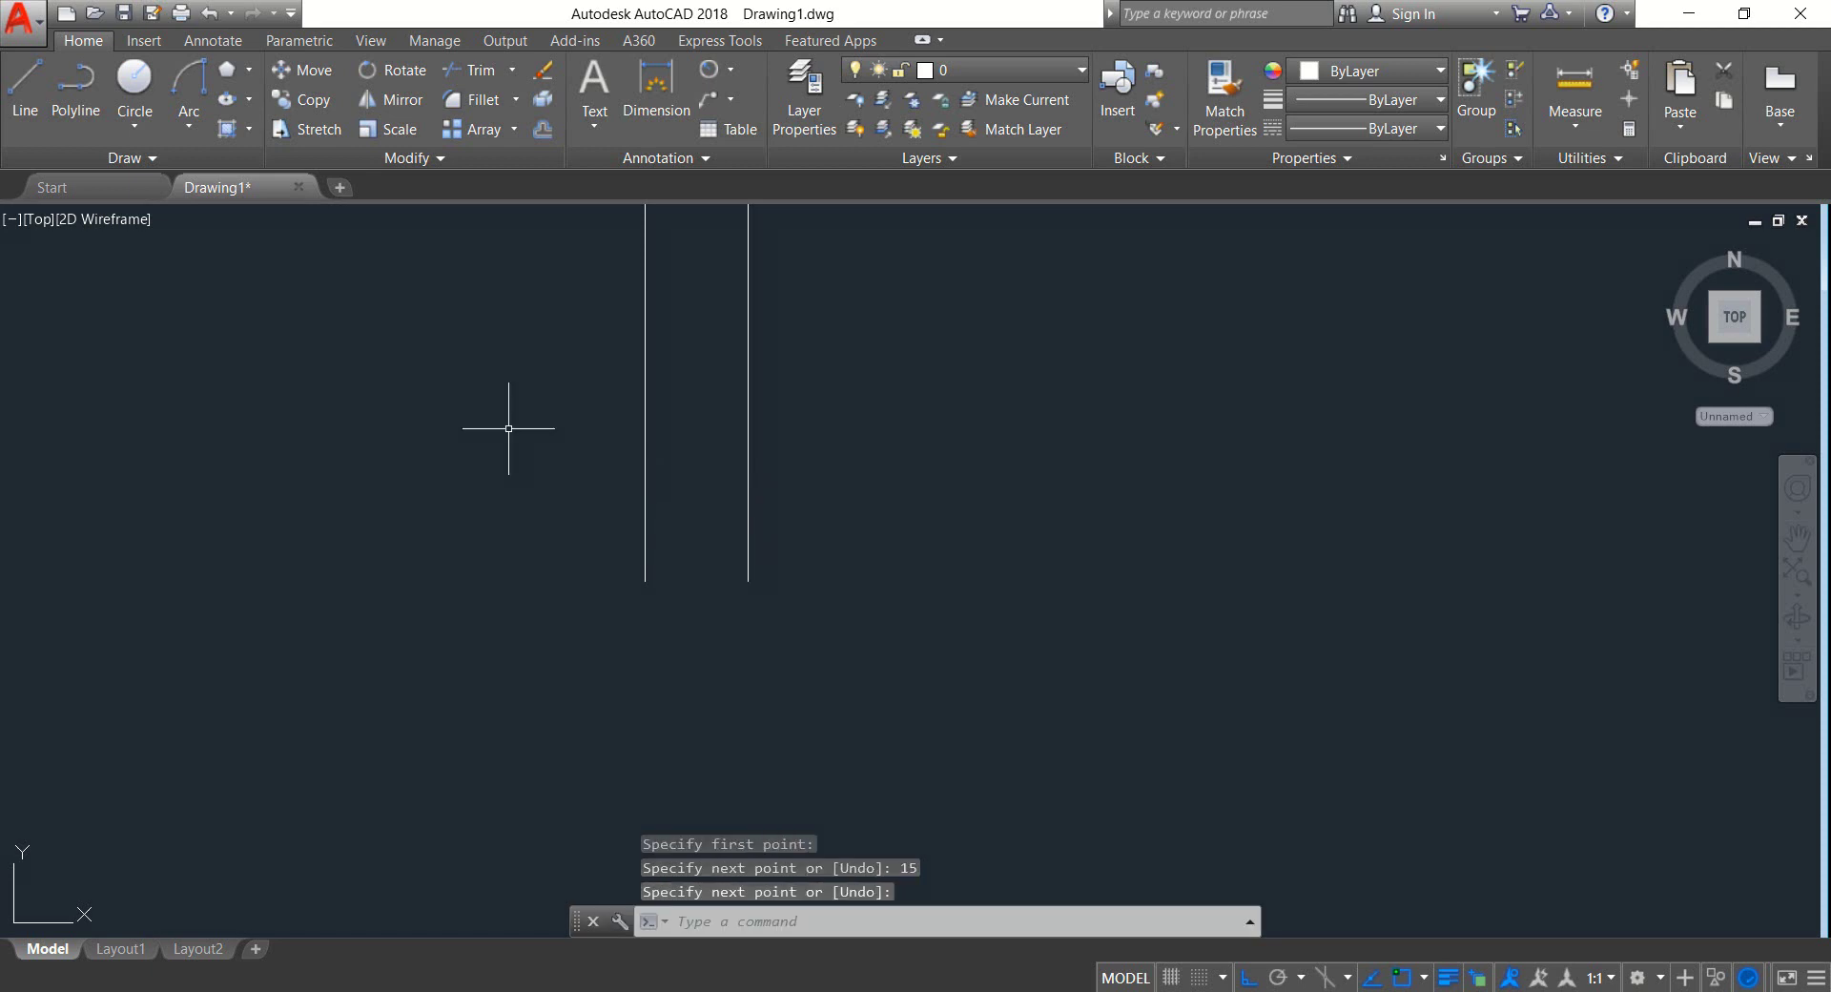
Draw a horizontal cross line between the two handle extensions
left_click(23, 90)
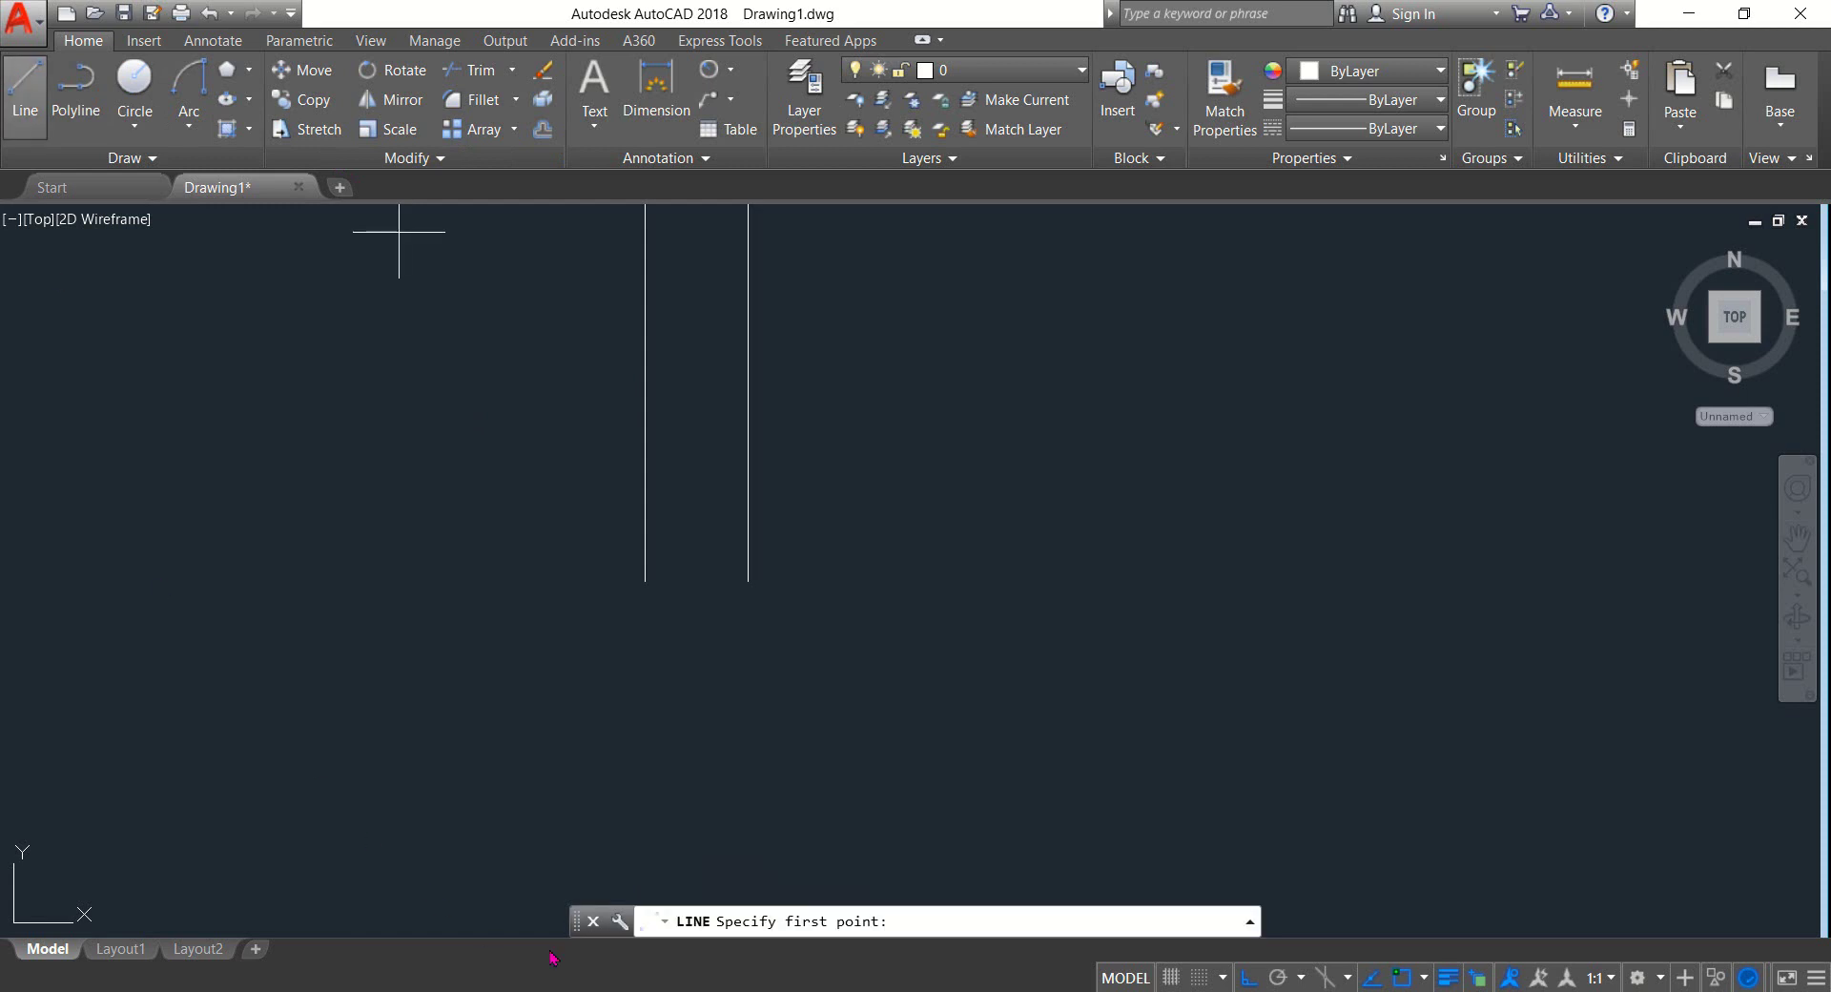
left_click(645, 530)
left_click(748, 530)
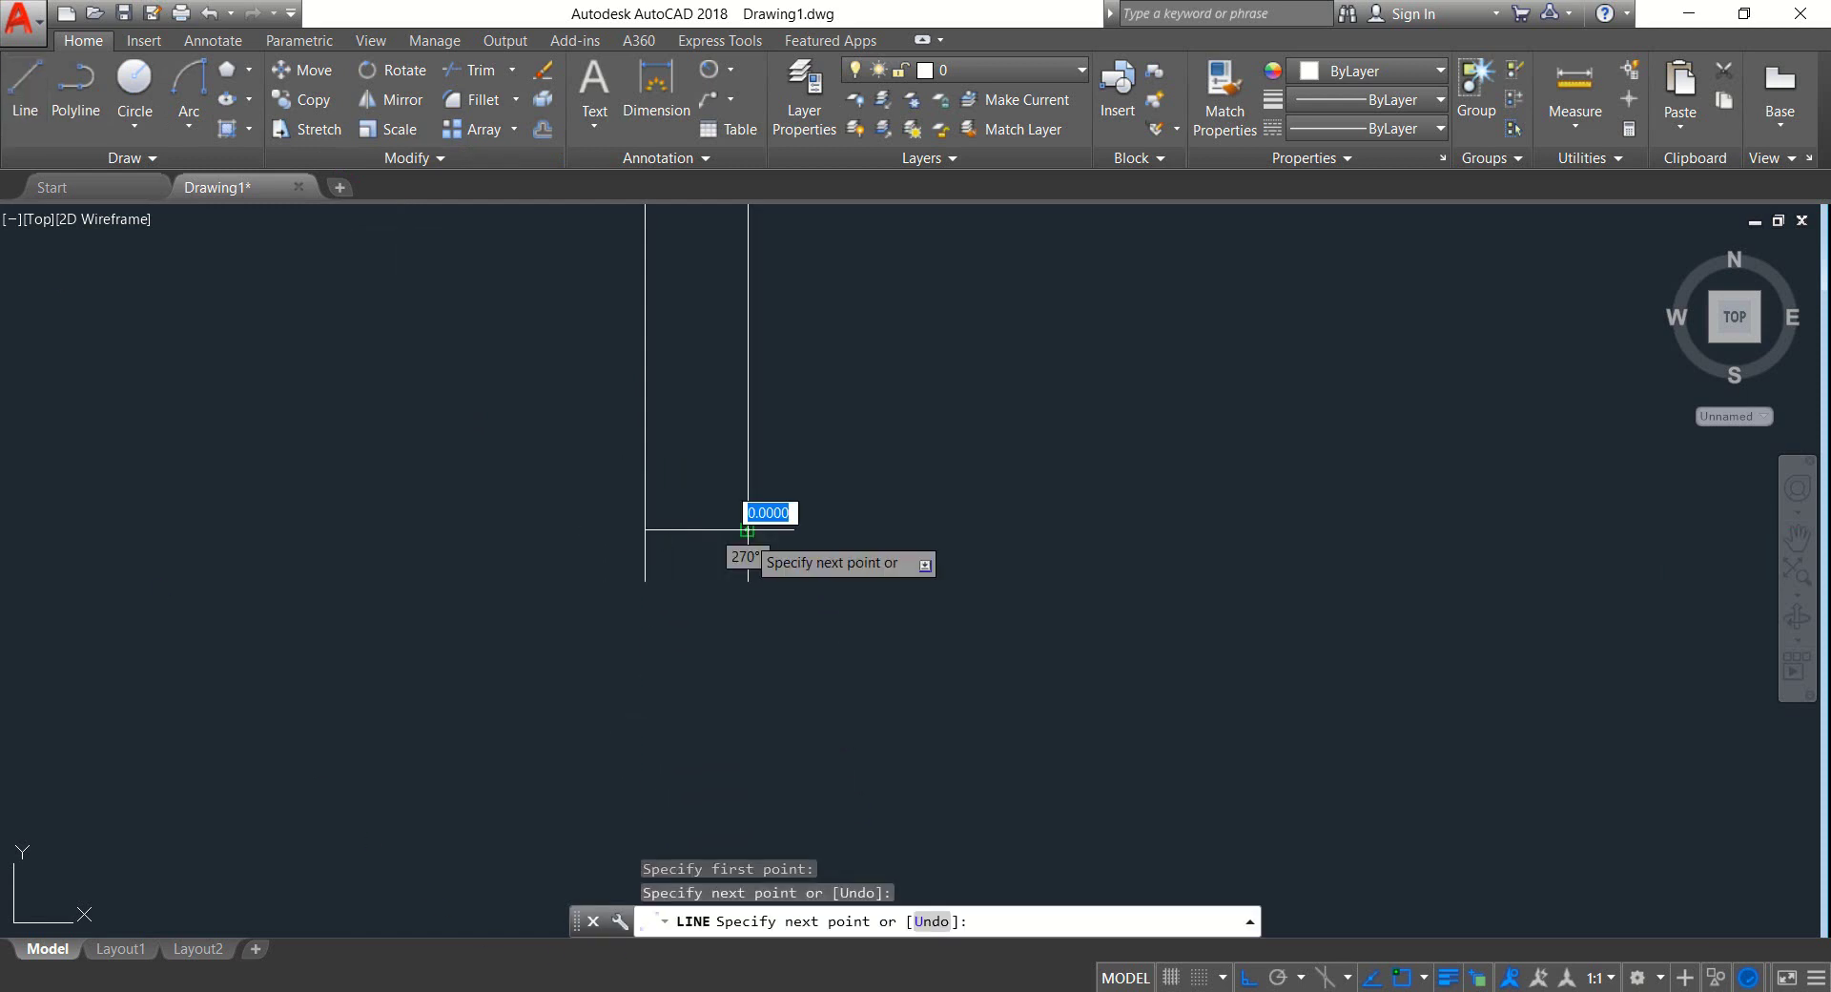
key("Return")
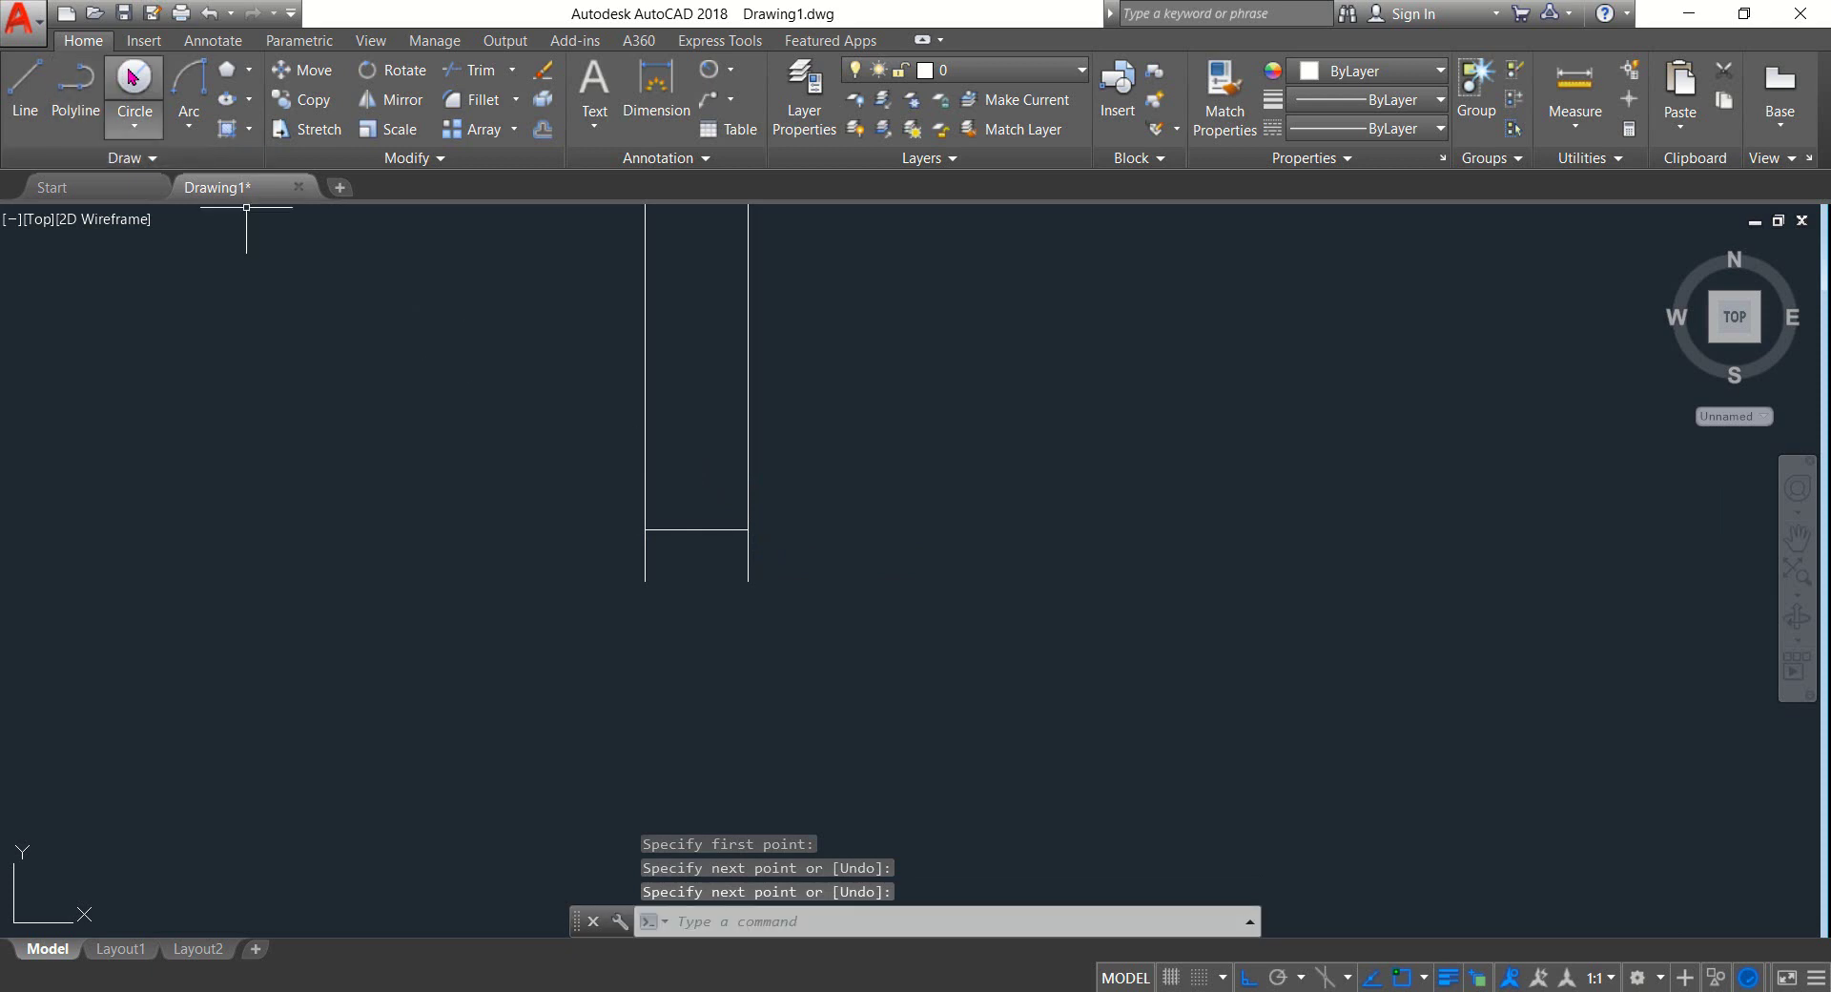
Draw the ring-end circle centred on the cross line's midpoint
left_click(132, 76)
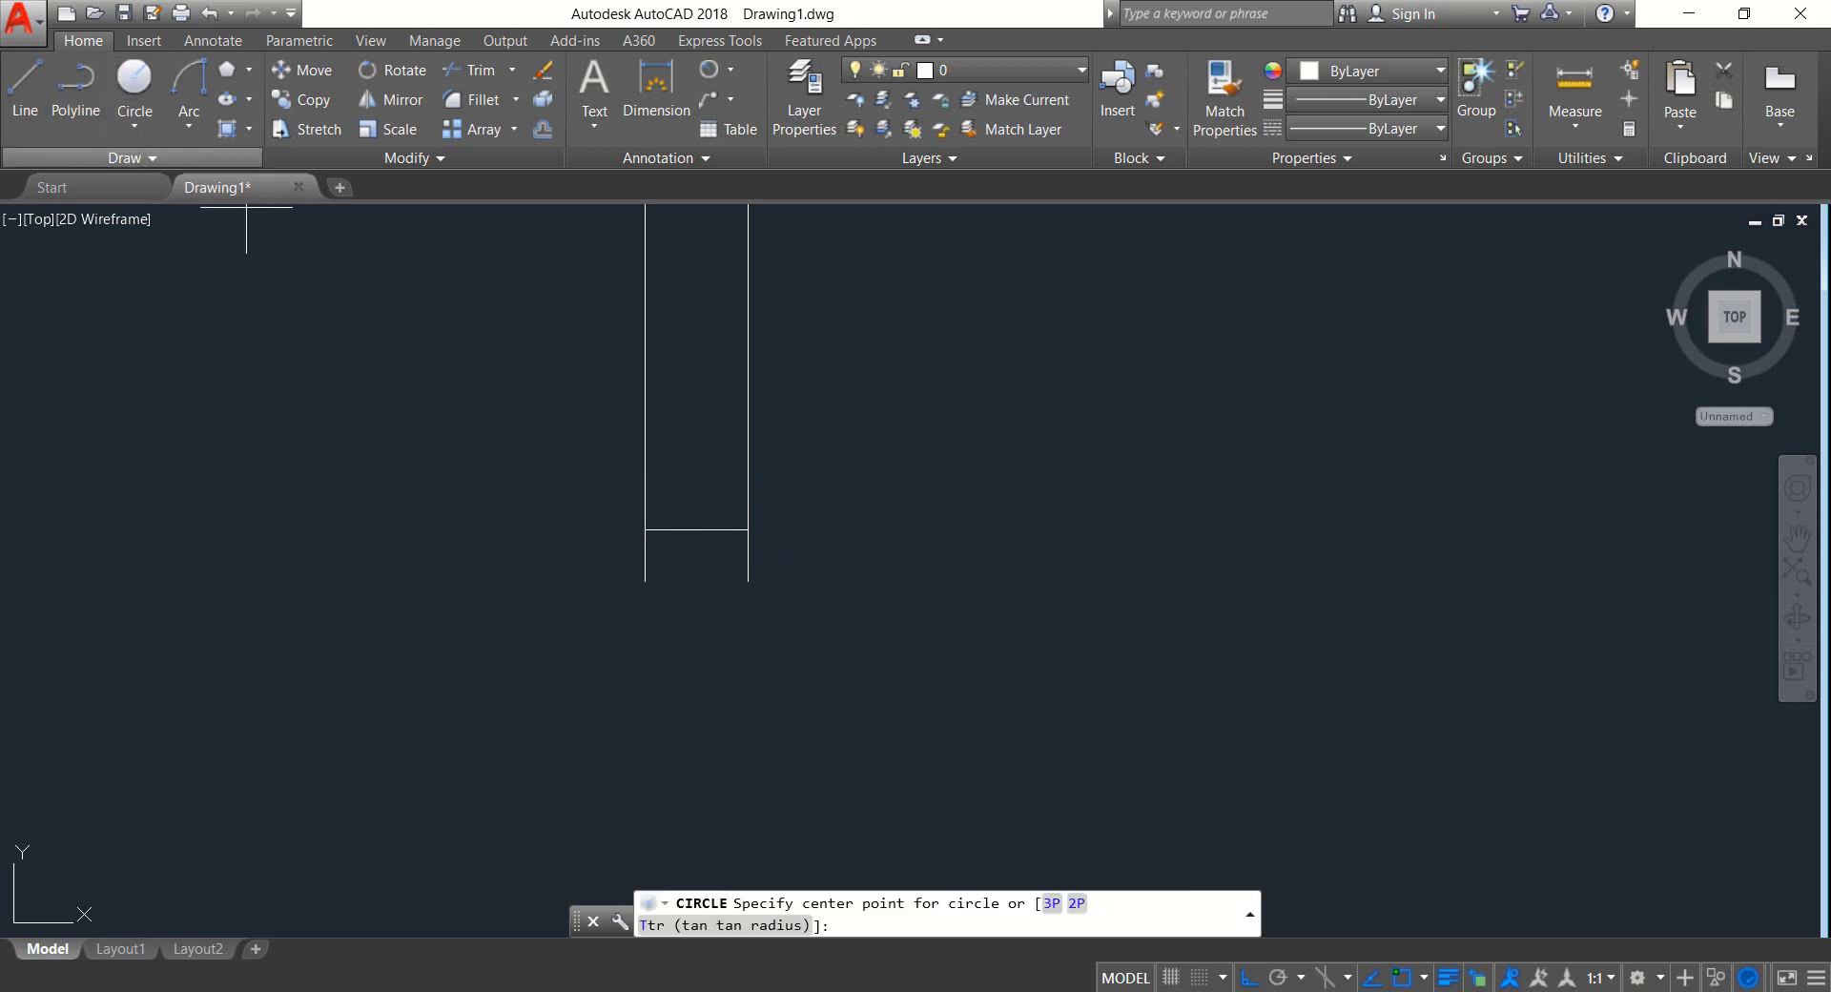
left_click(697, 530)
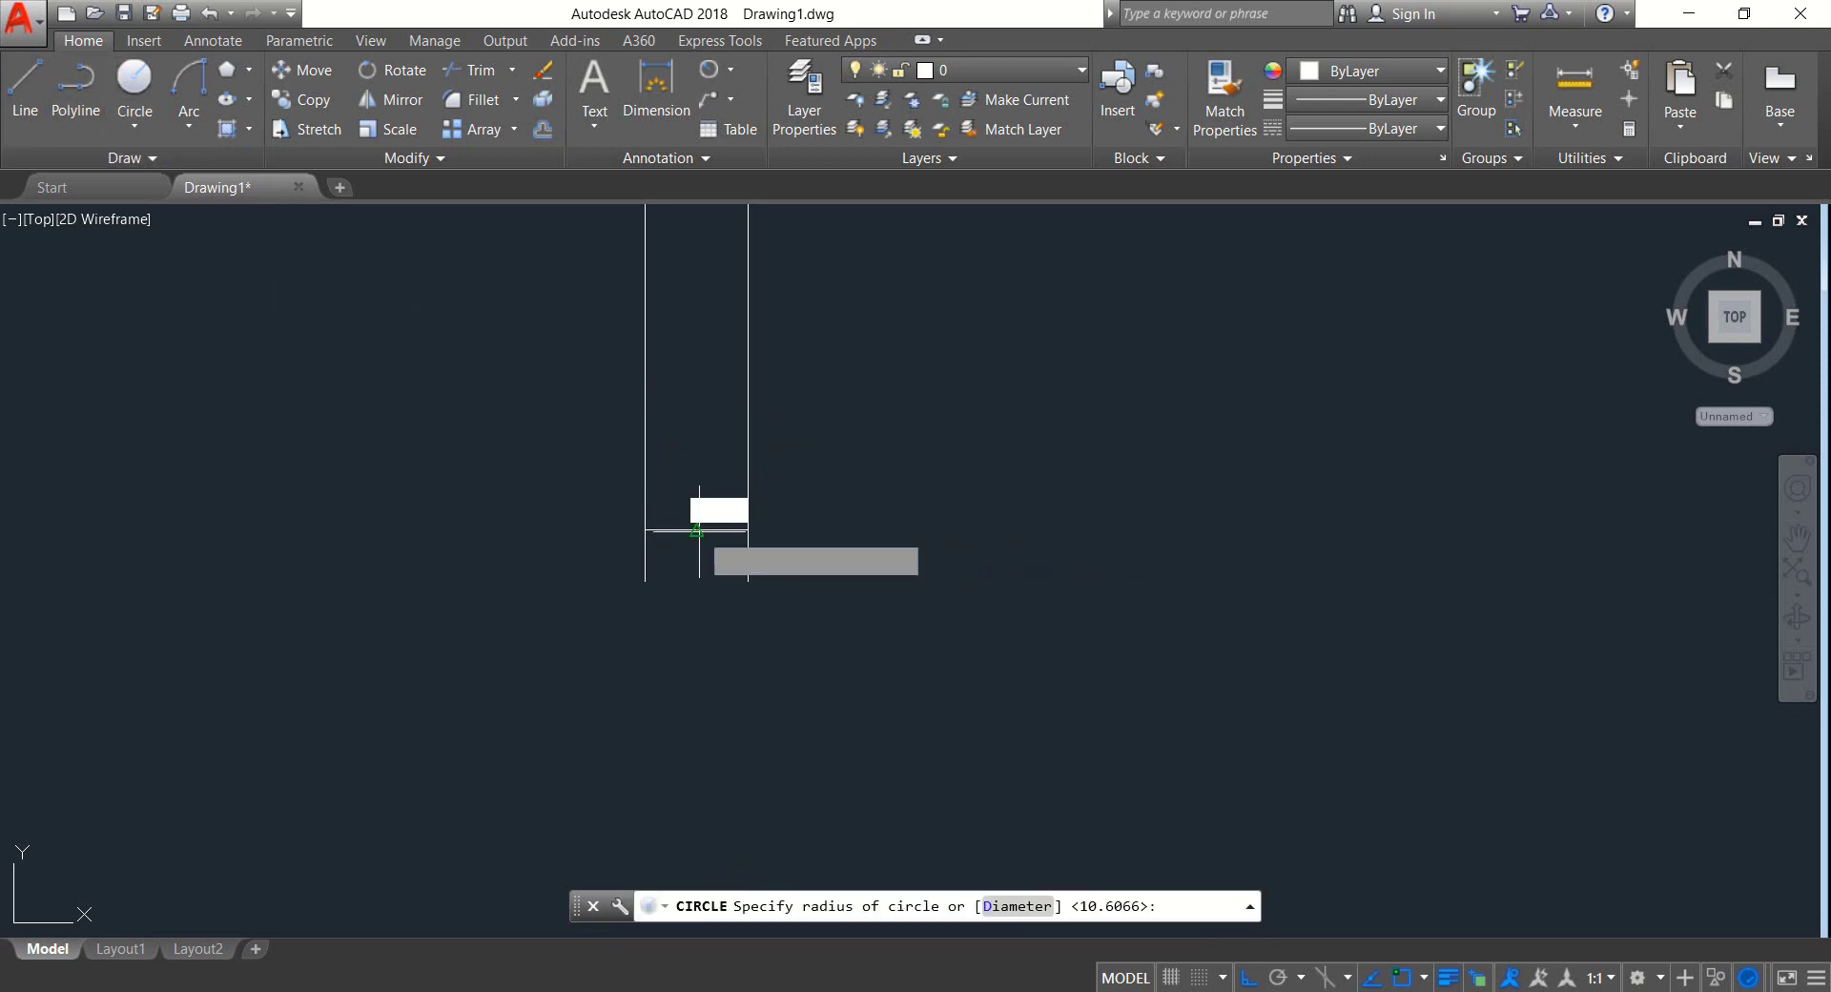
left_click(748, 586)
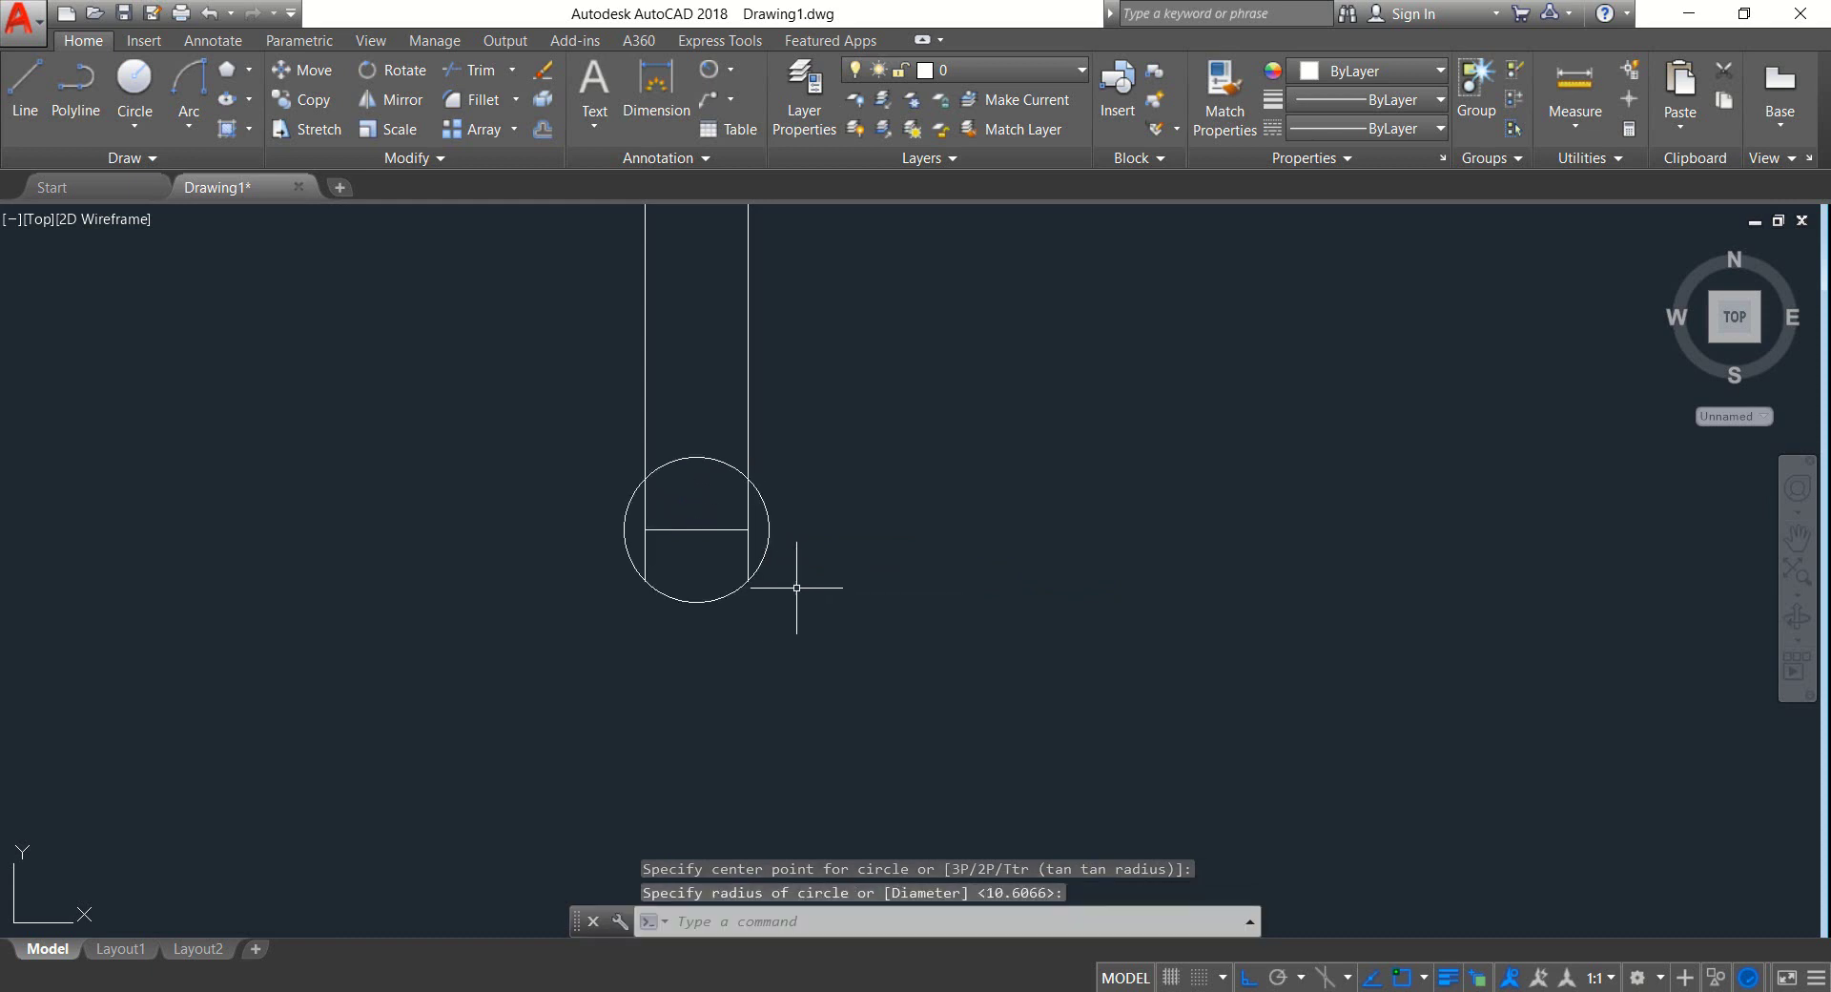
scroll(760, 511, "up", 2)
Erase the cross line and short extensions inside the circle, then select the circle and handle lines
left_click(756, 550)
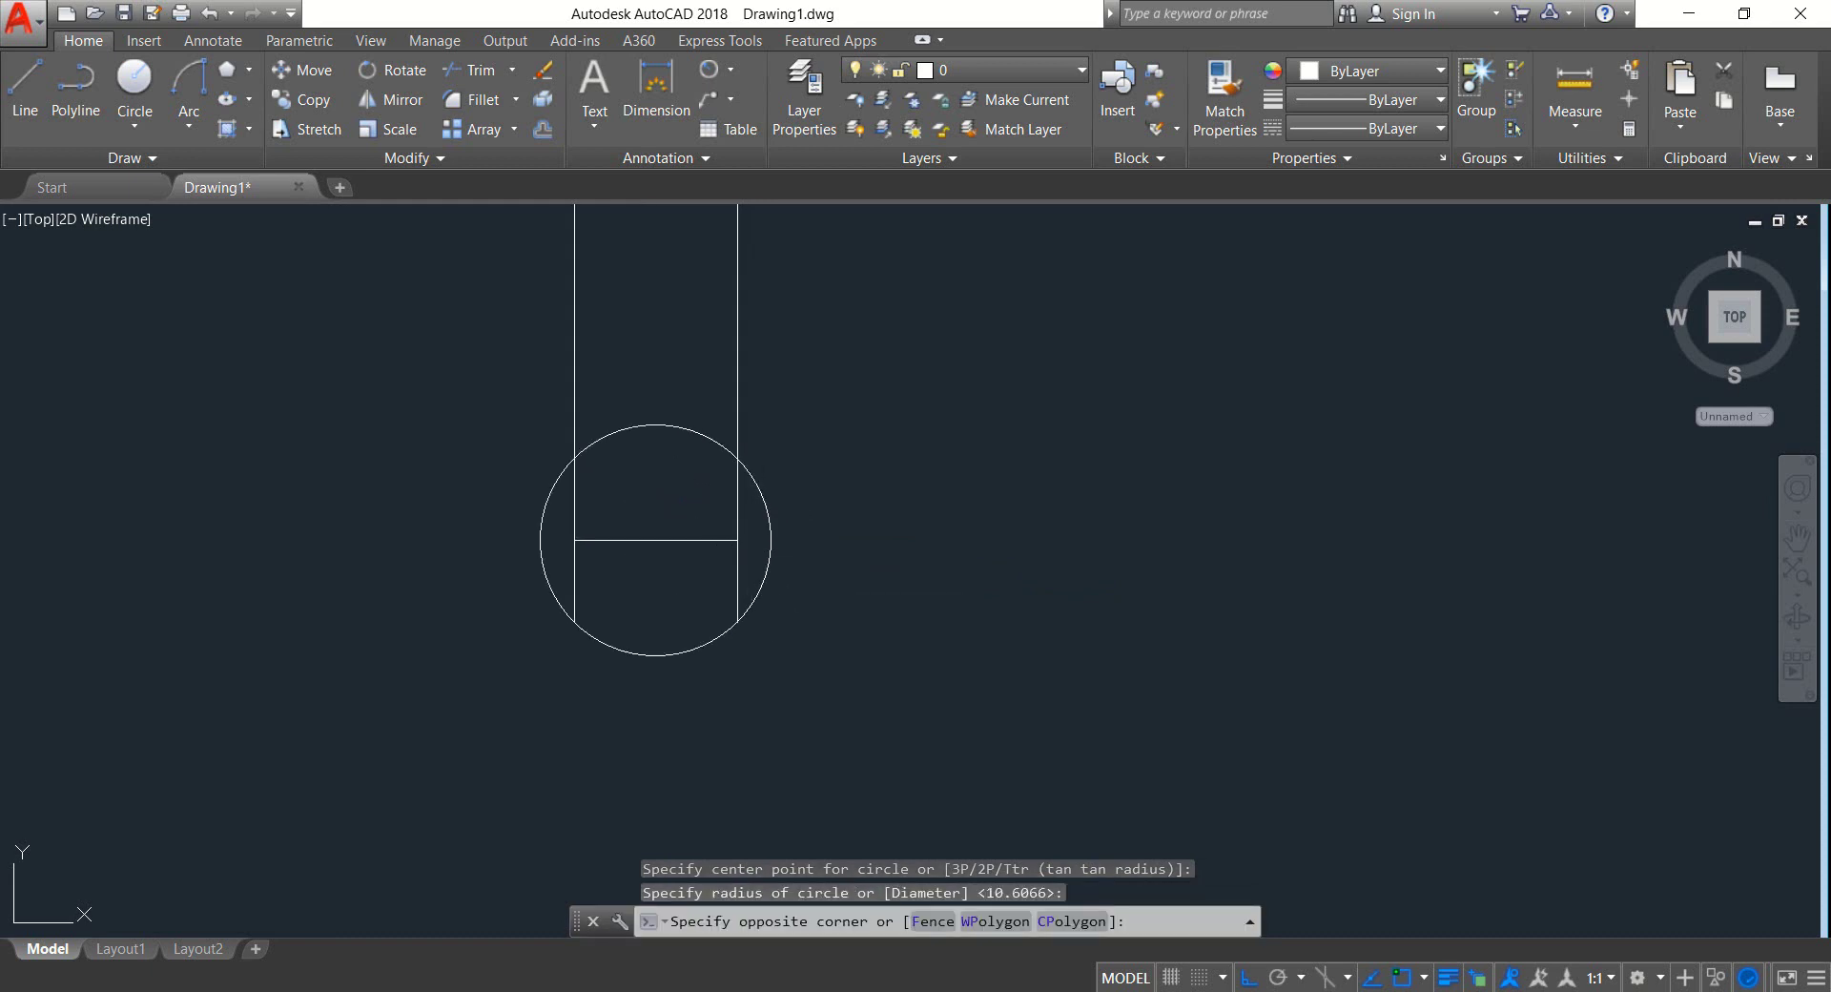
left_click(567, 497)
key("Delete")
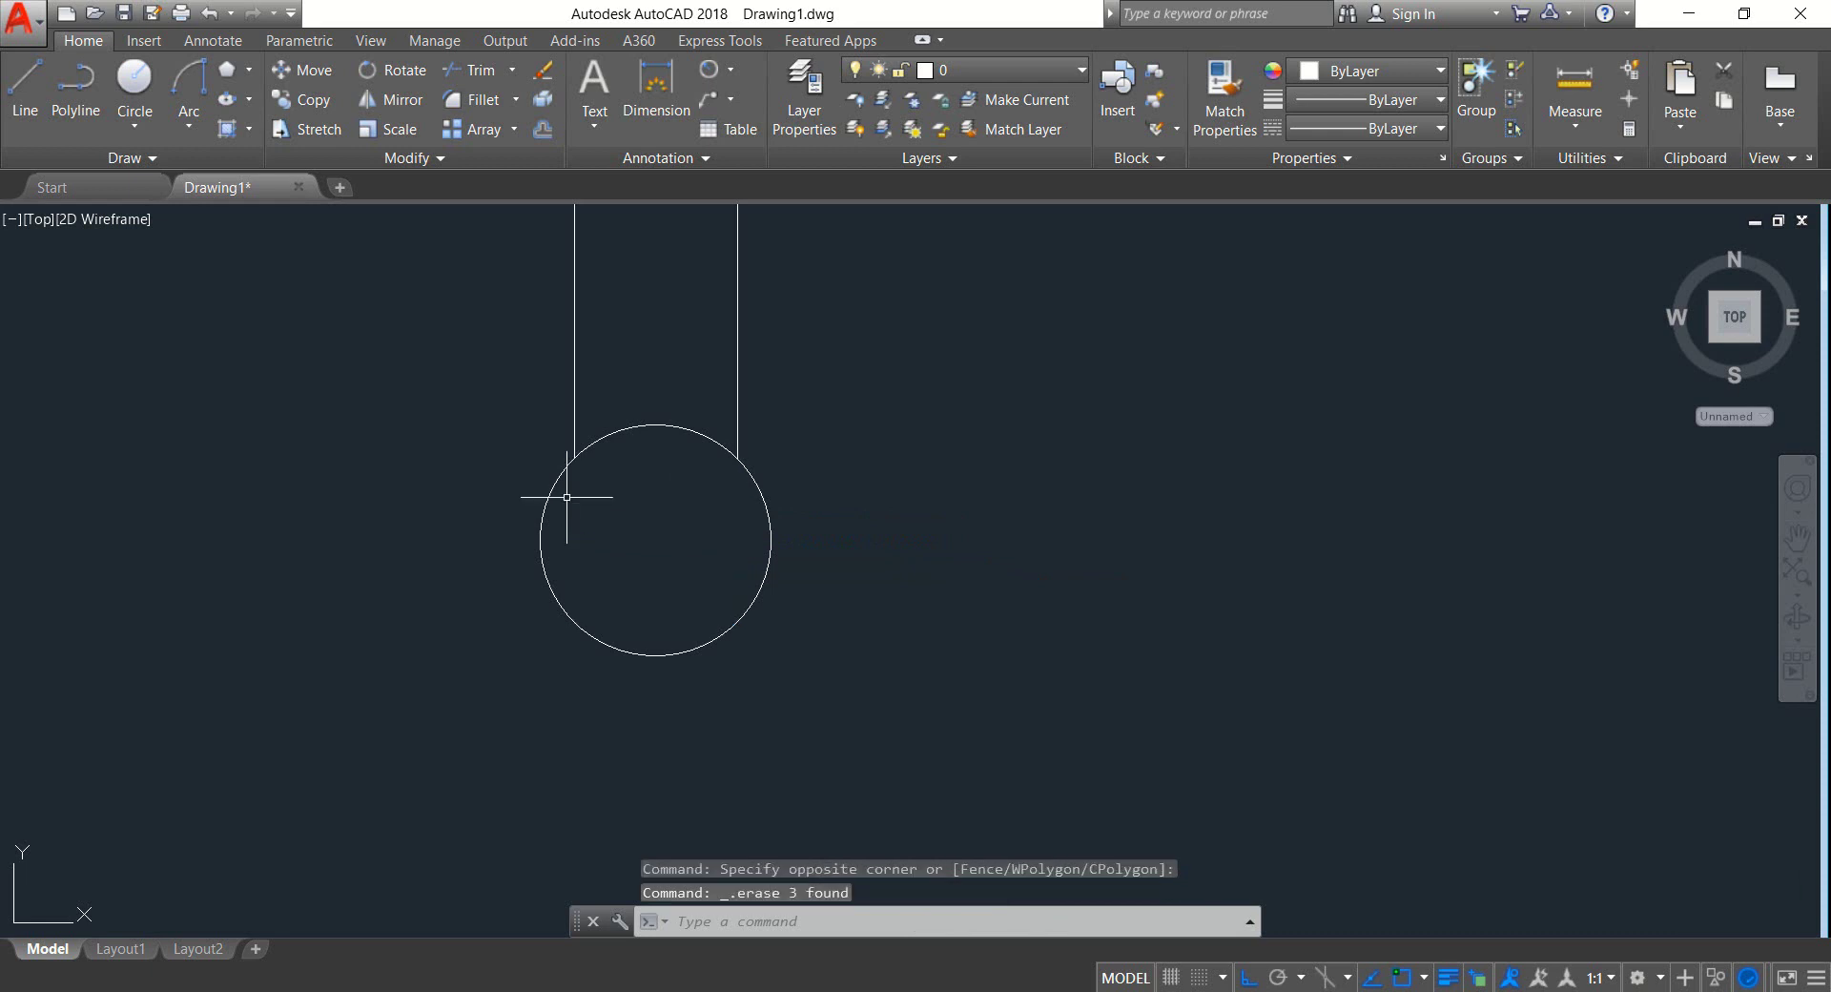
left_click(973, 697)
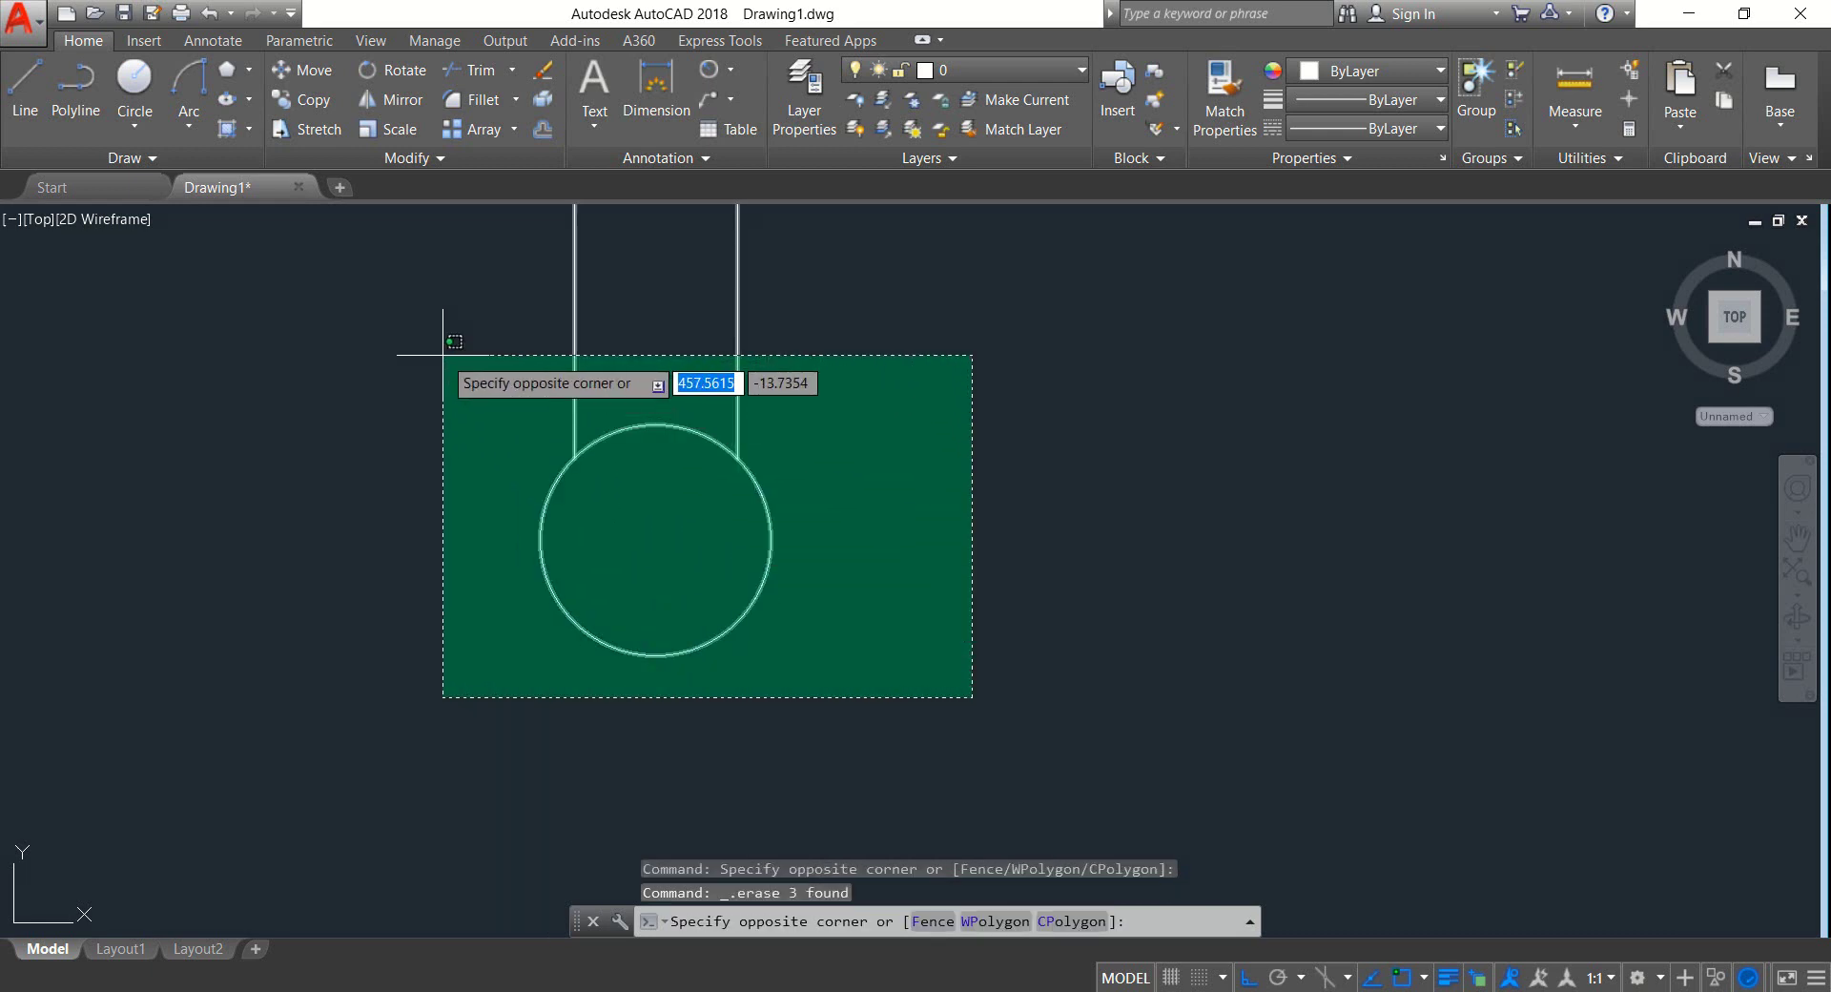
left_click(442, 355)
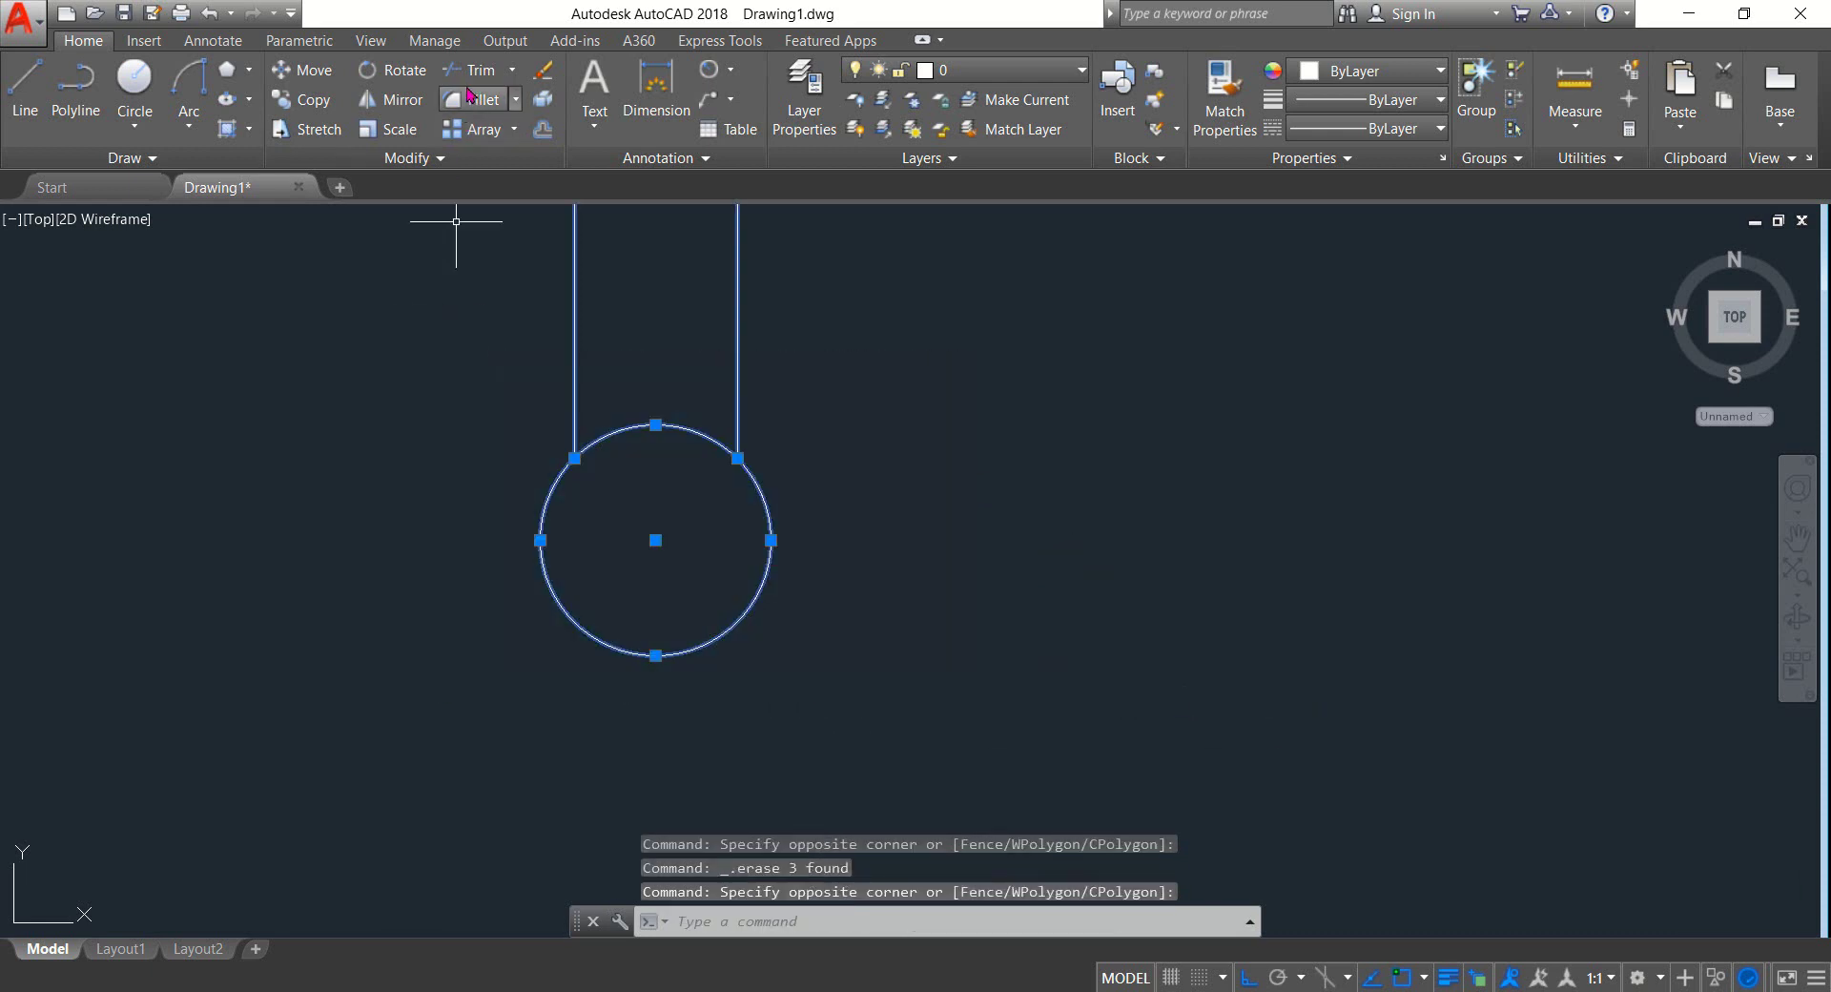
Trim the circle's top arc between the two handle edges so ring and handle join
left_click(472, 70)
left_click(685, 444)
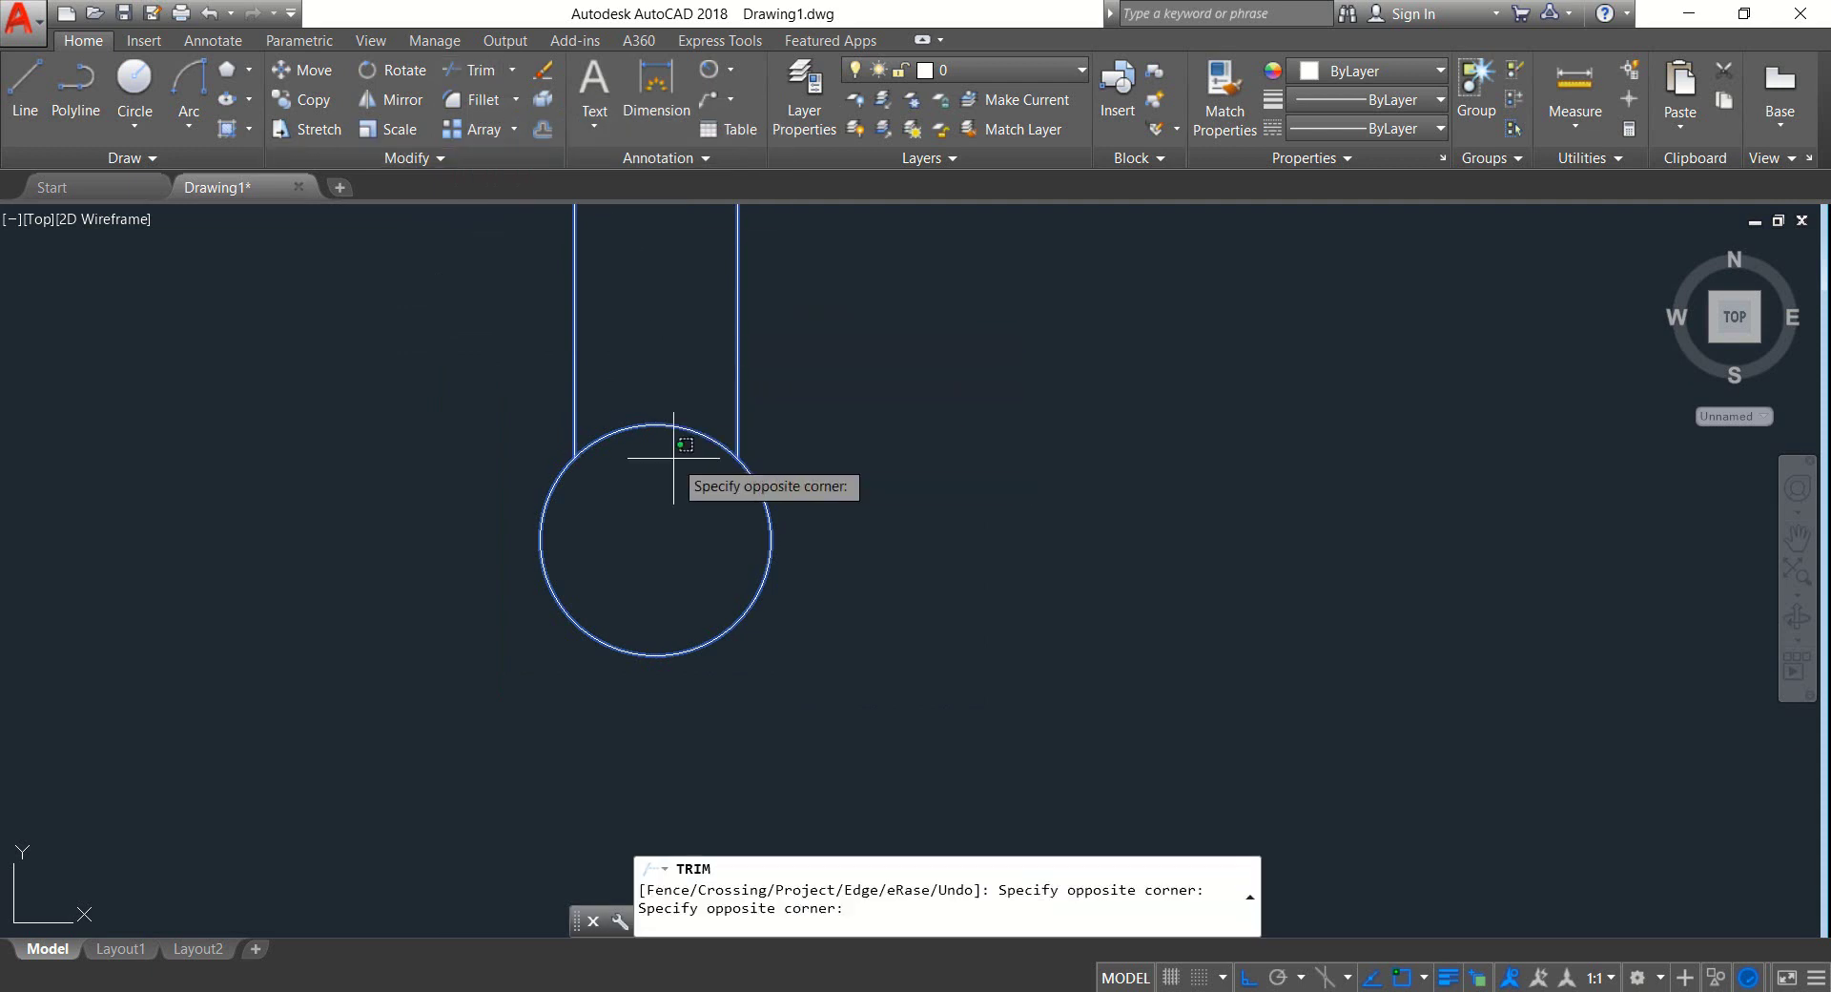
left_click(604, 350)
key("Return")
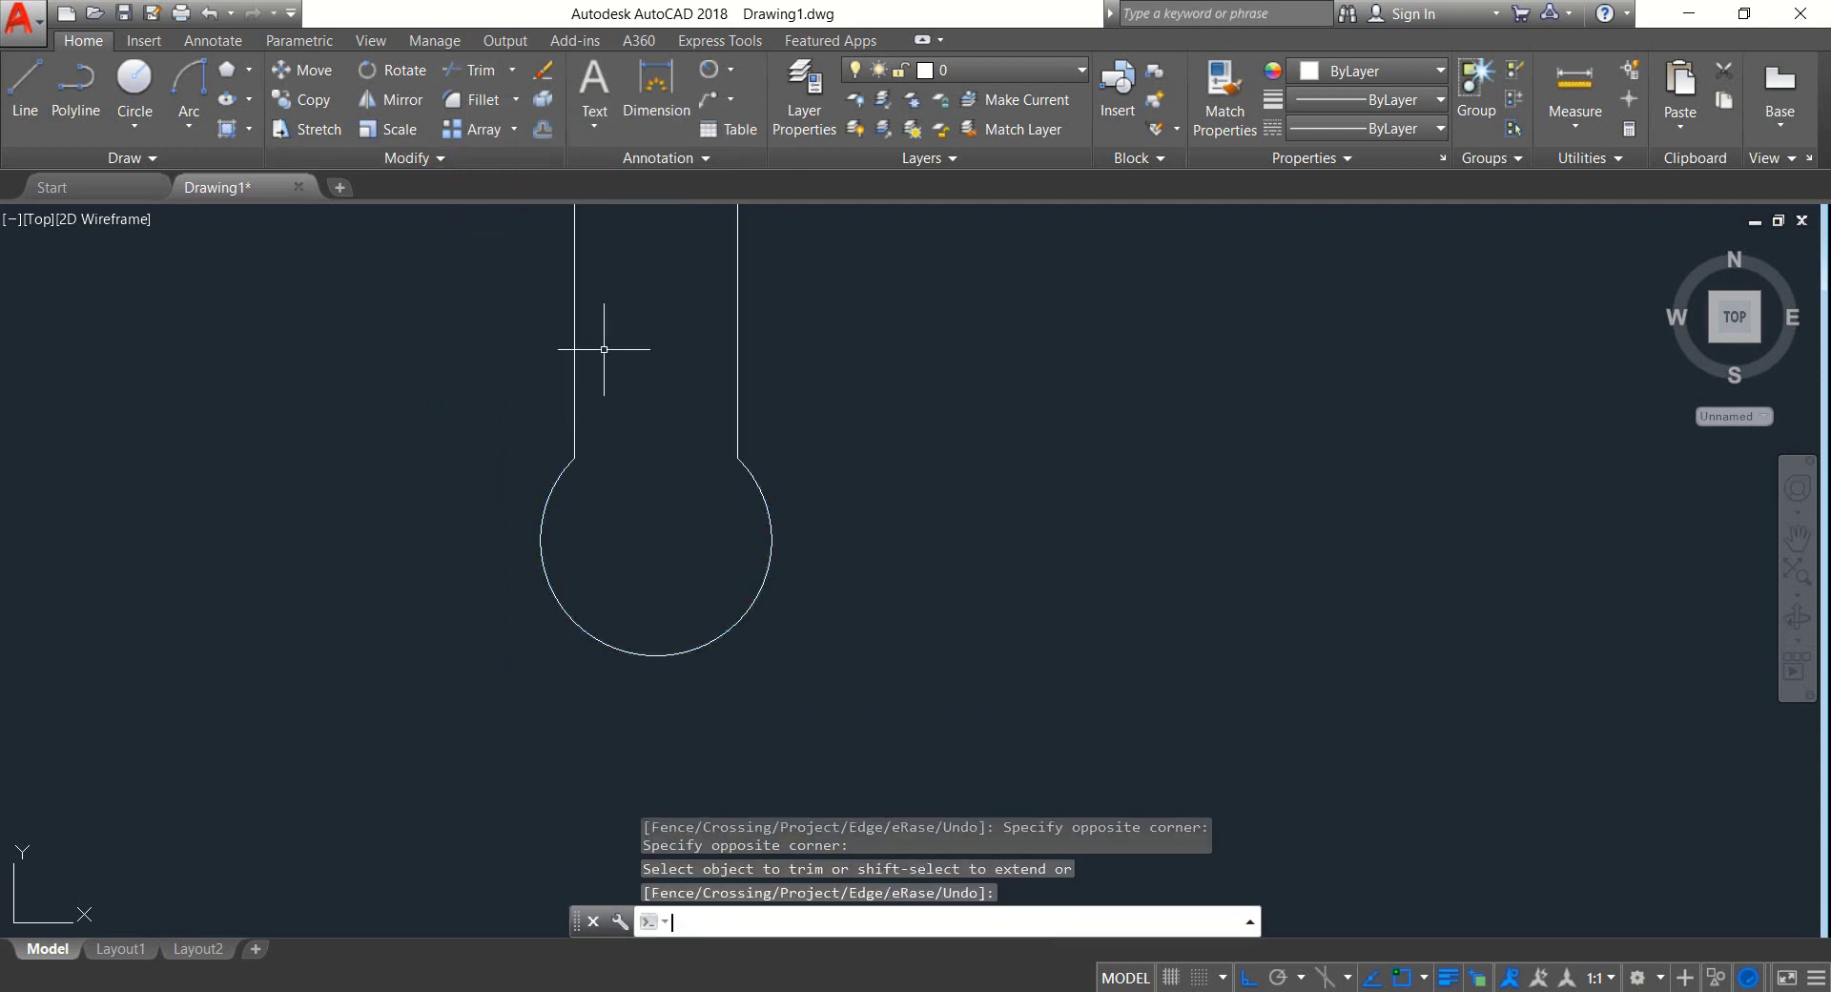
scroll(675, 409, "down", 1)
scroll(677, 410, "down", 3)
middle_click_drag(677, 410, 819, 623)
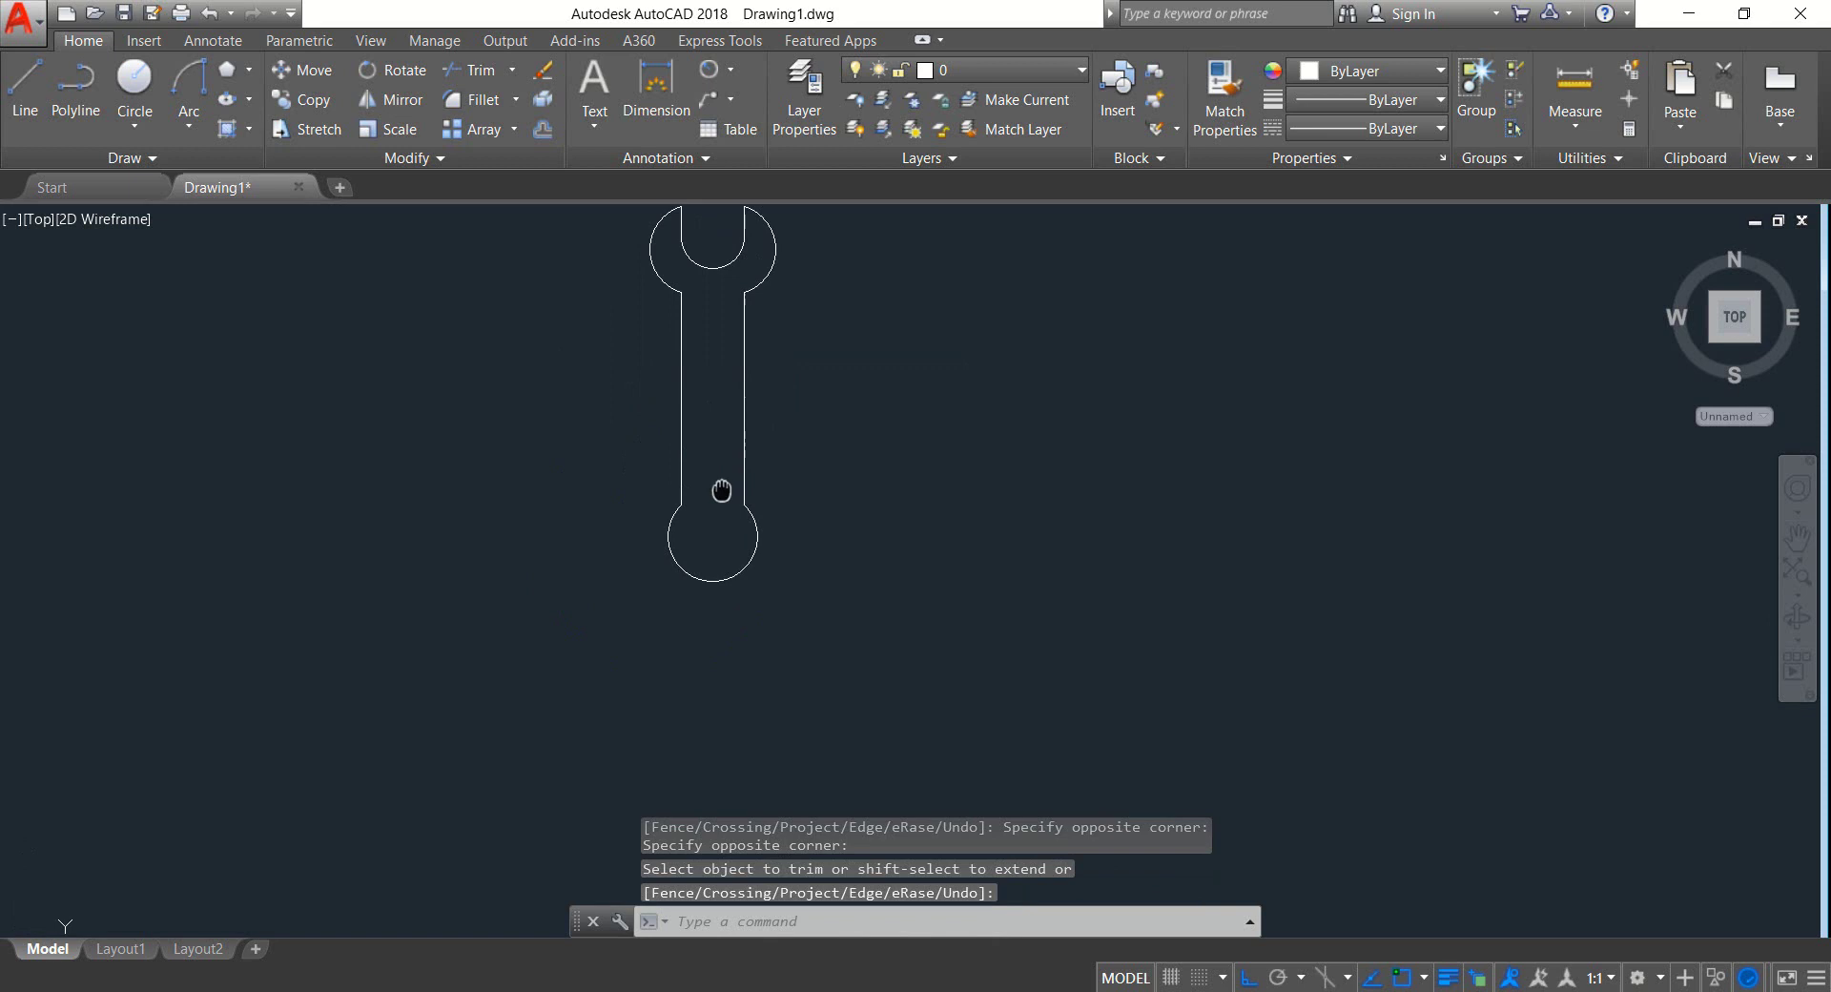
scroll(818, 667, "up", 2)
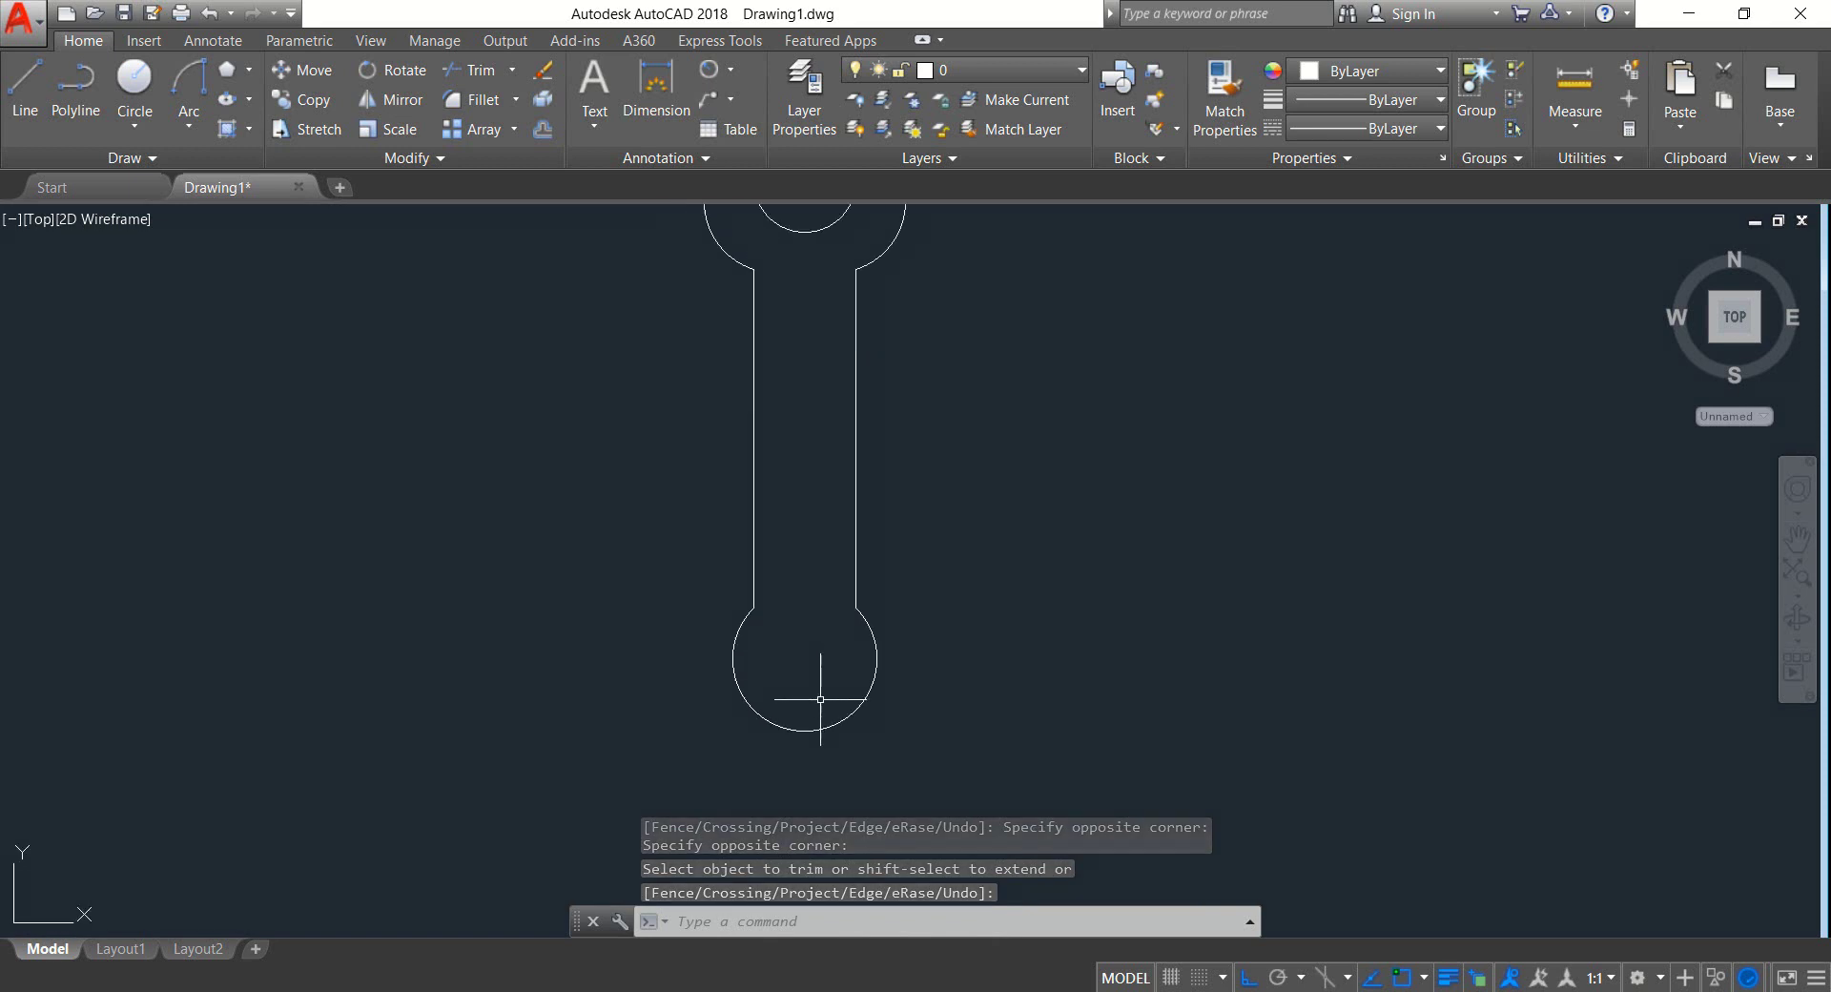
scroll(764, 646, "down", 1)
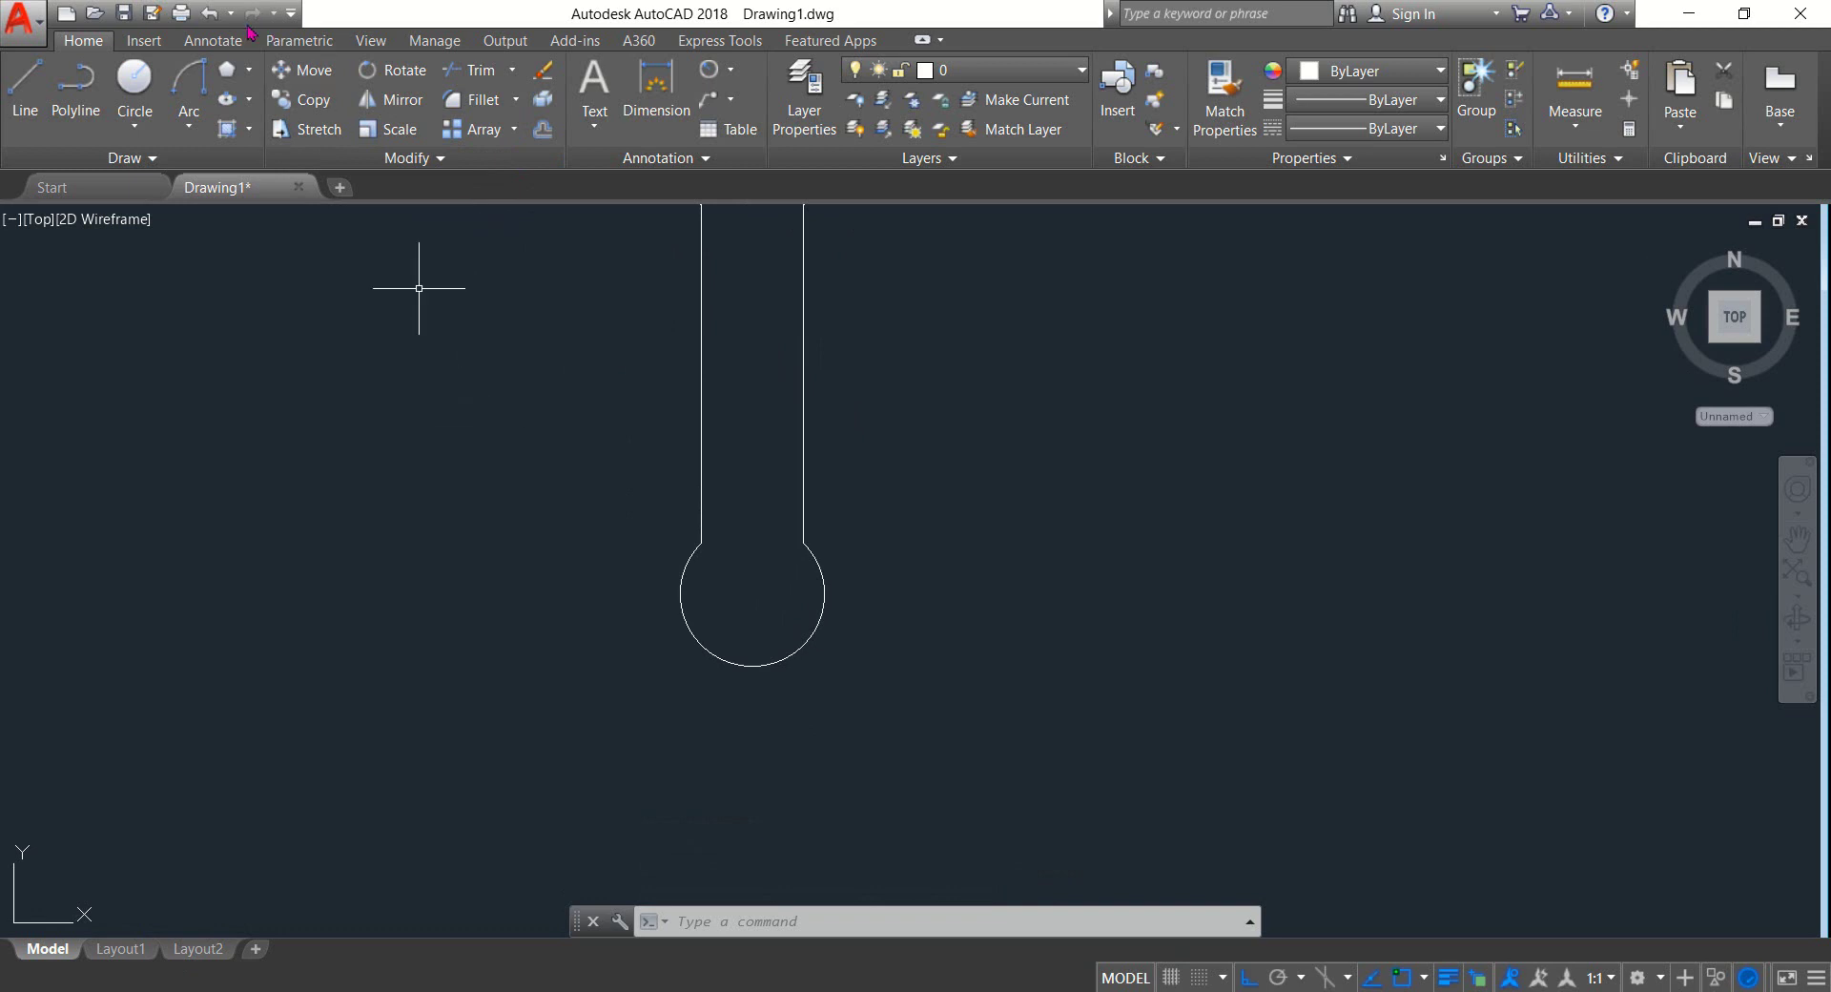
Draw an inscribed six-sided polygon of radius 5 at the ring circle's centre
left_click(248, 73)
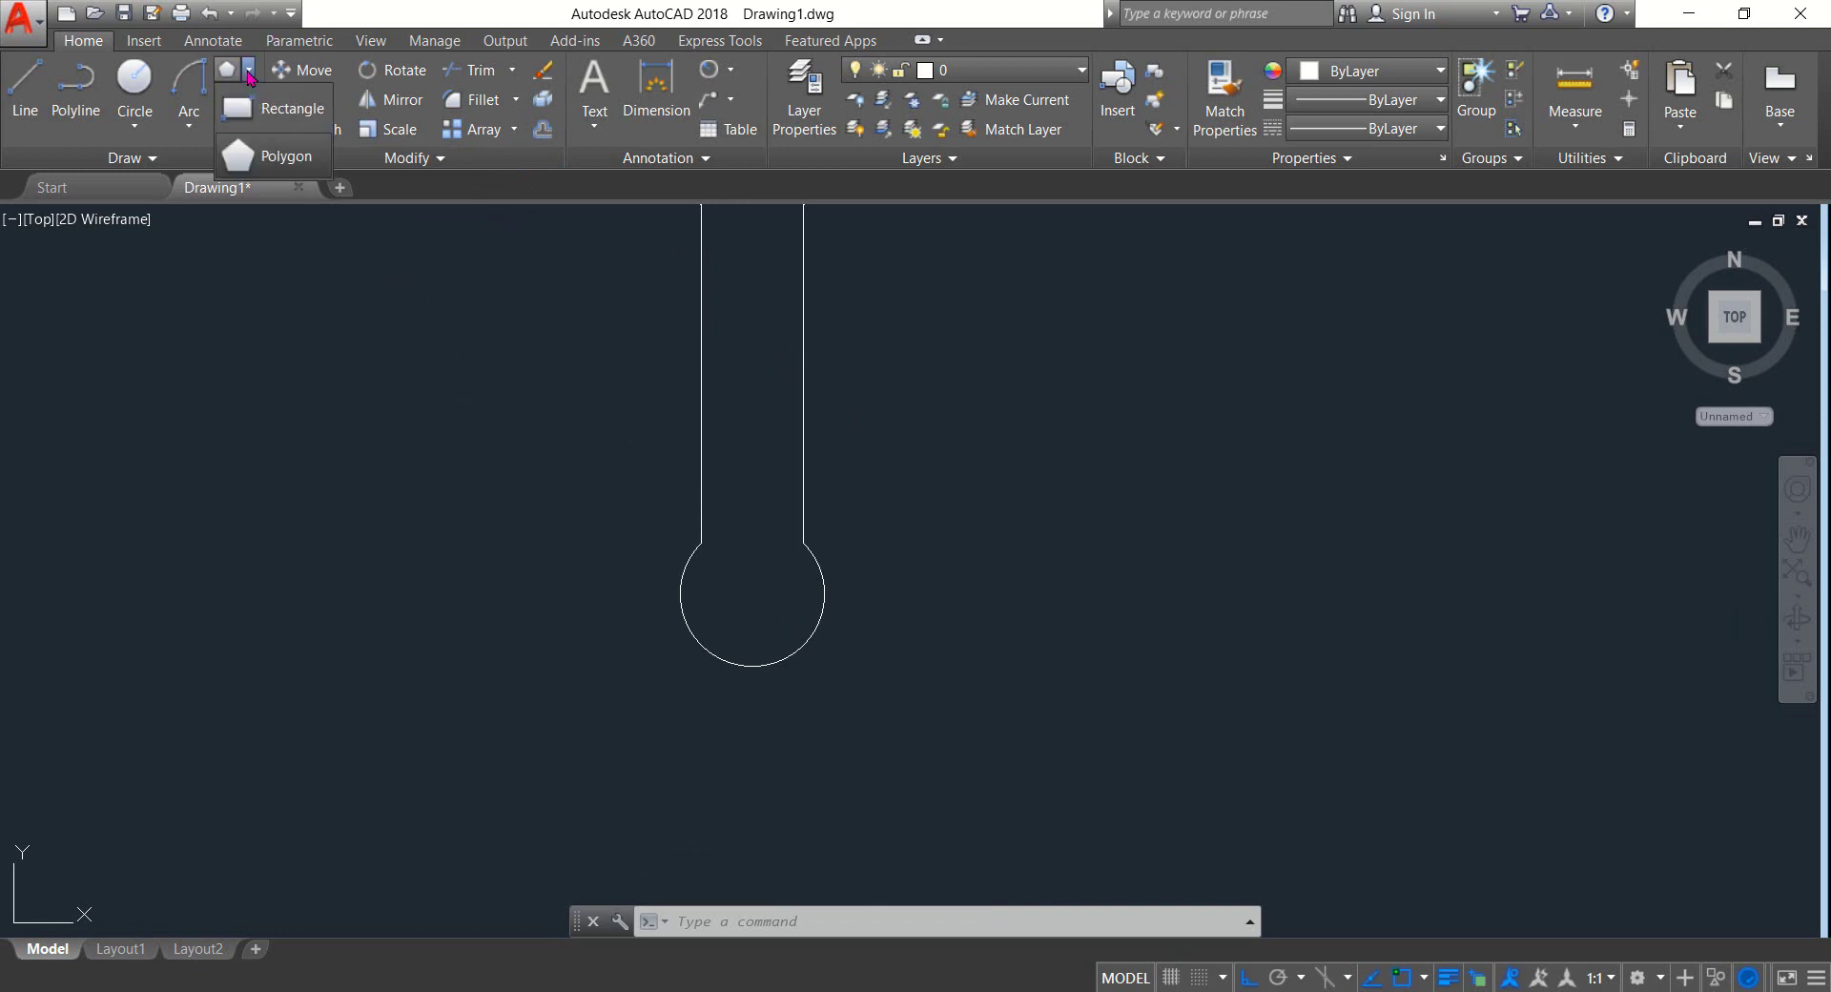
left_click(281, 158)
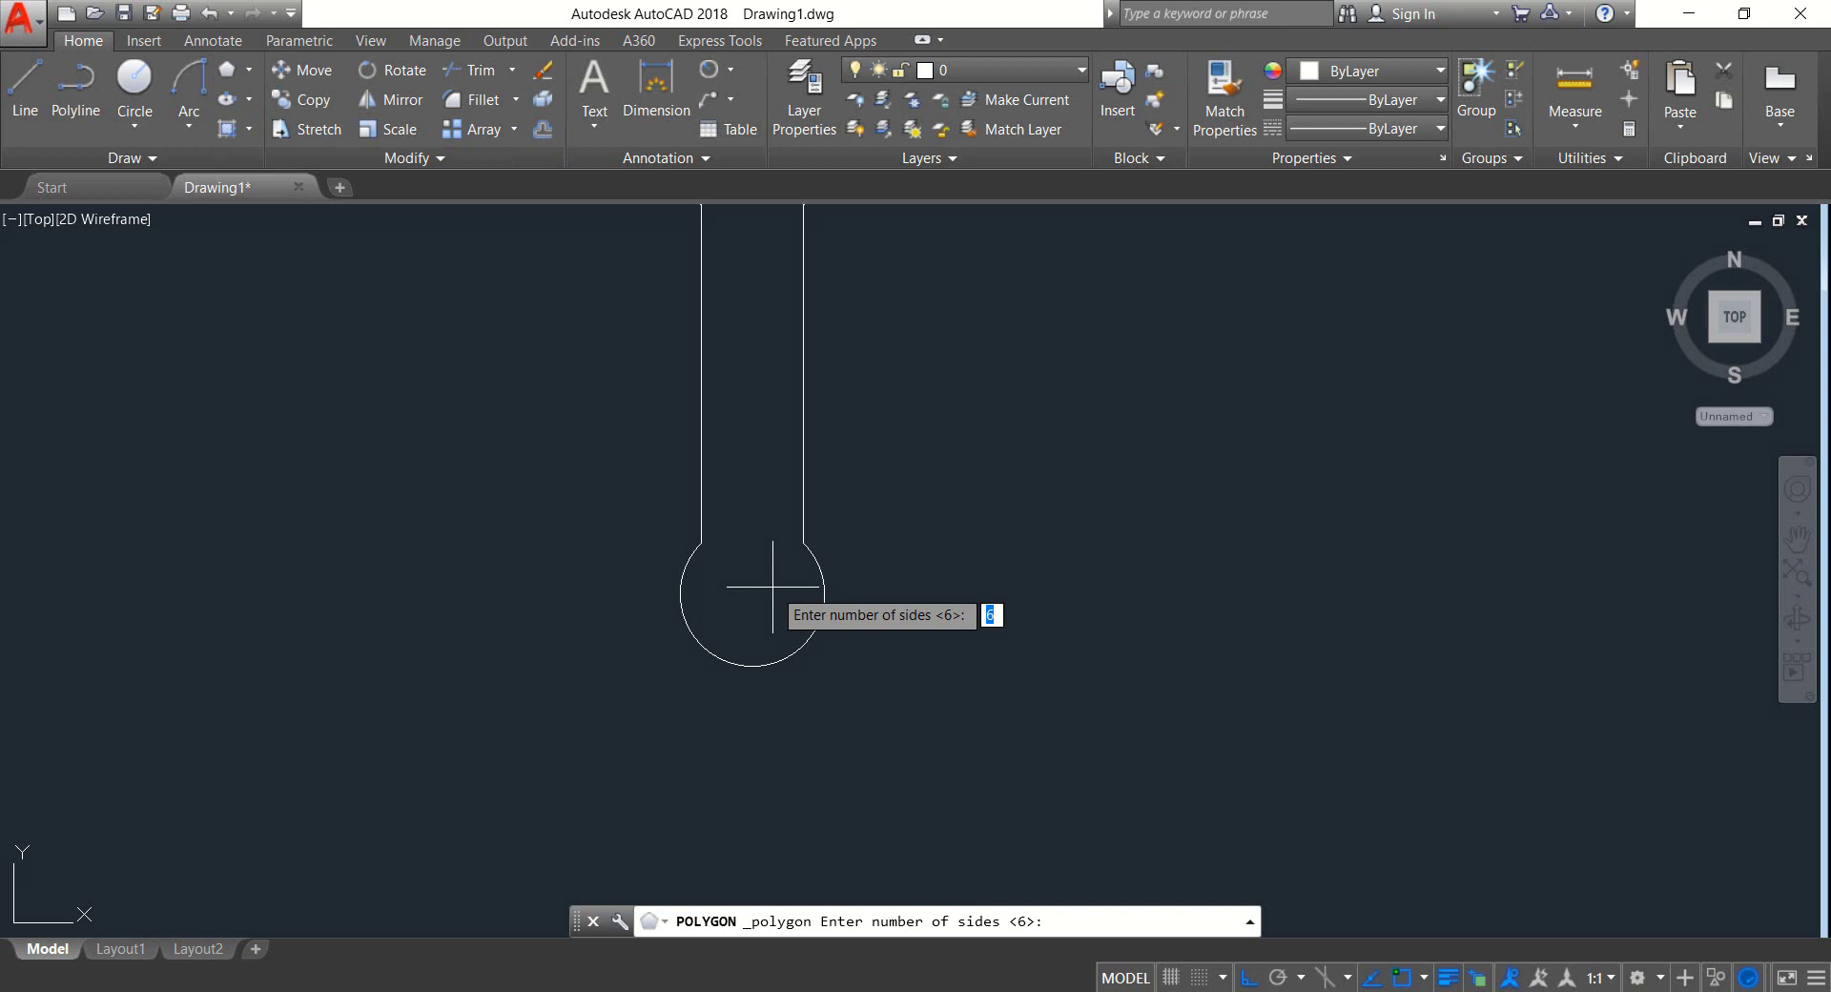
key("Return")
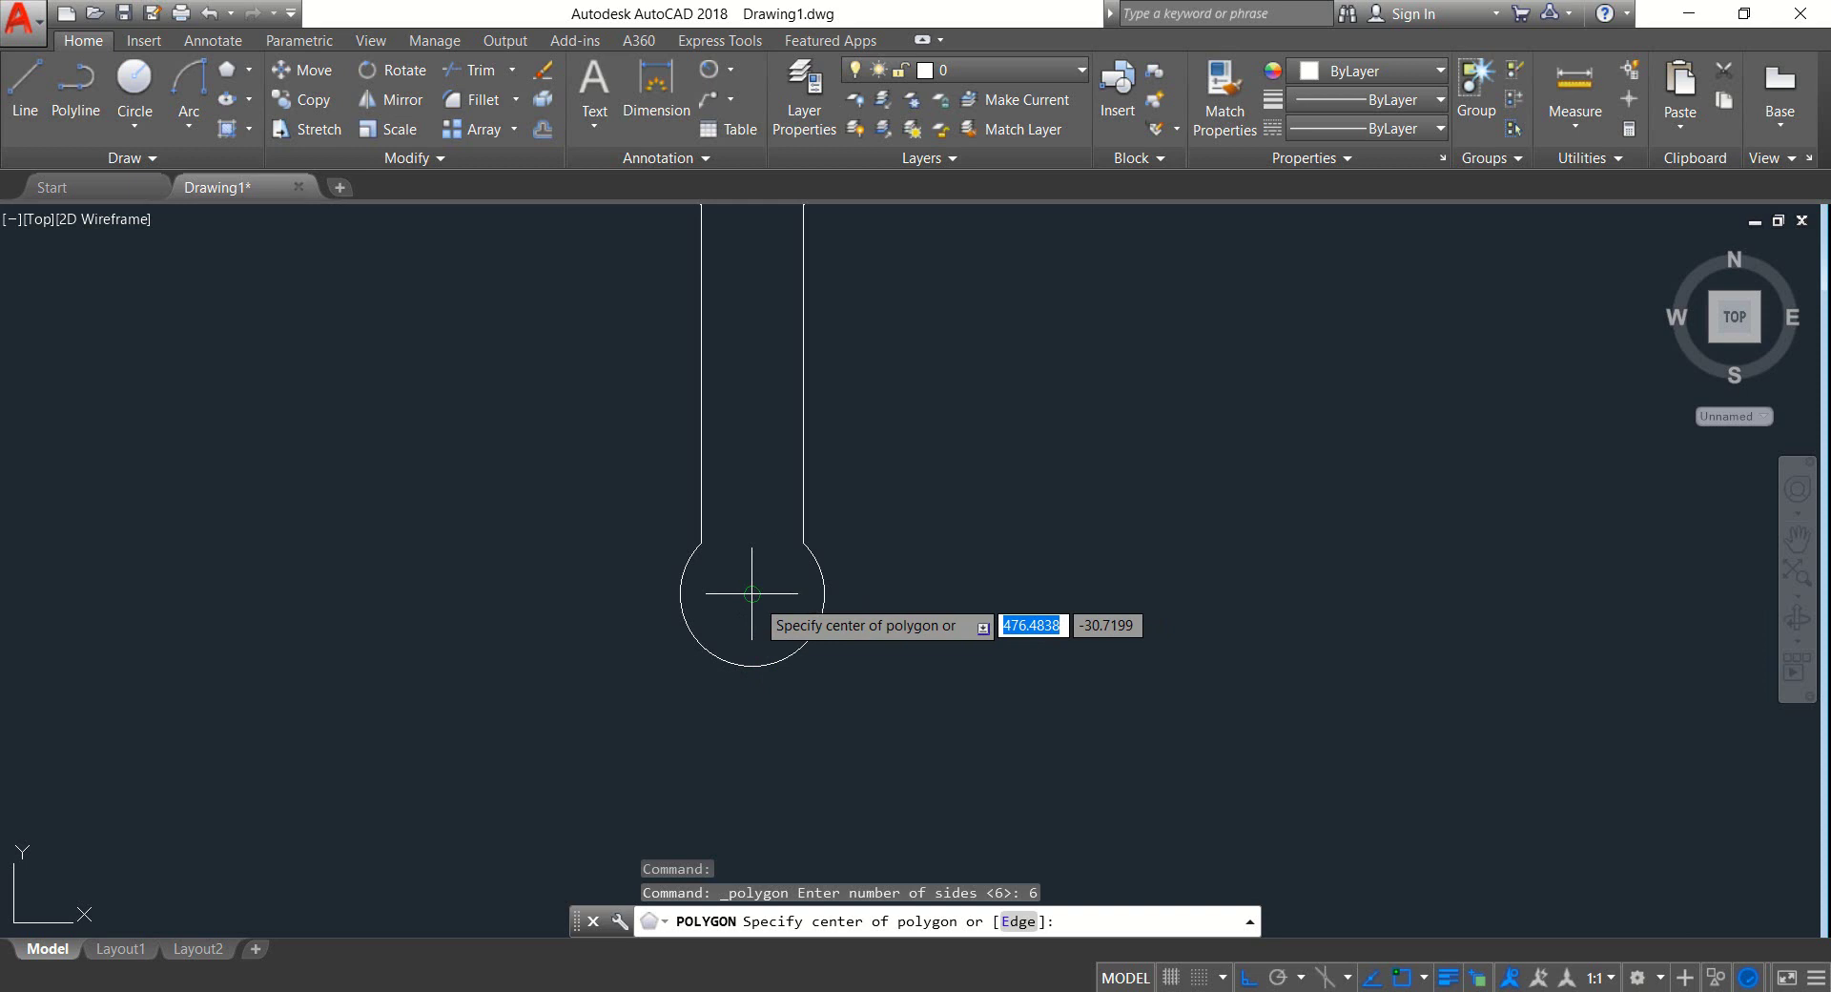
left_click(751, 594)
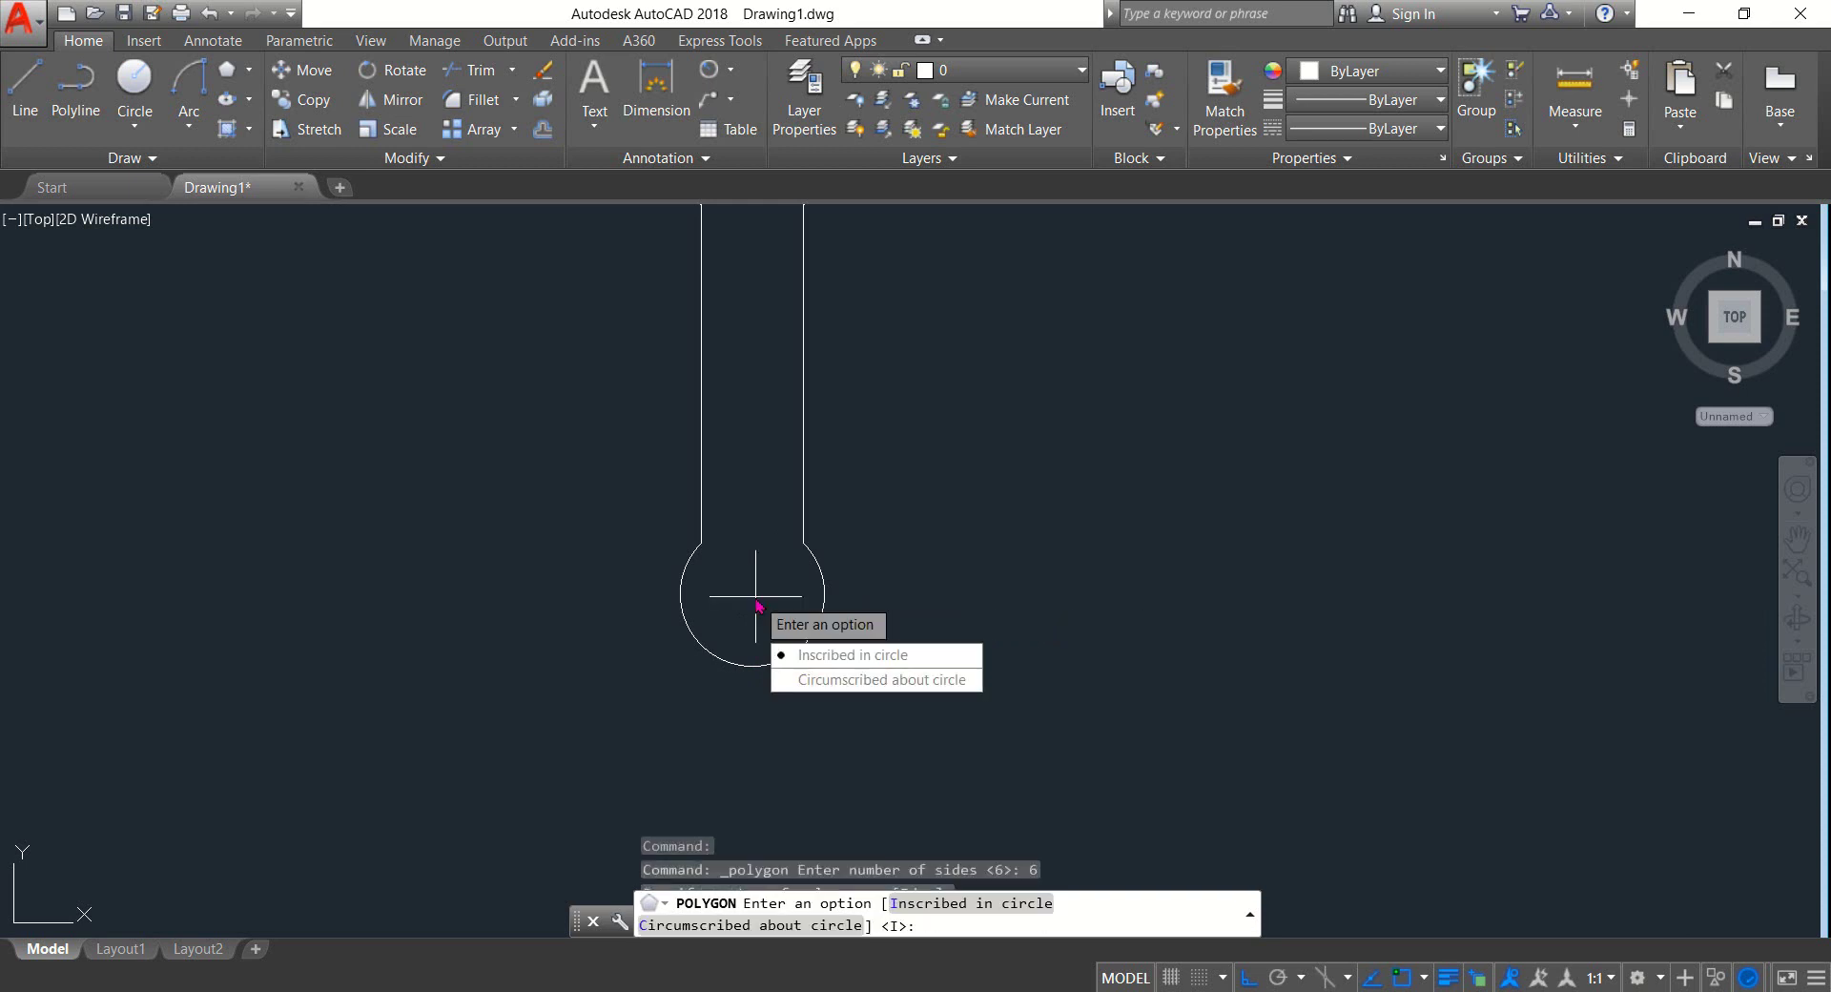
key("Return")
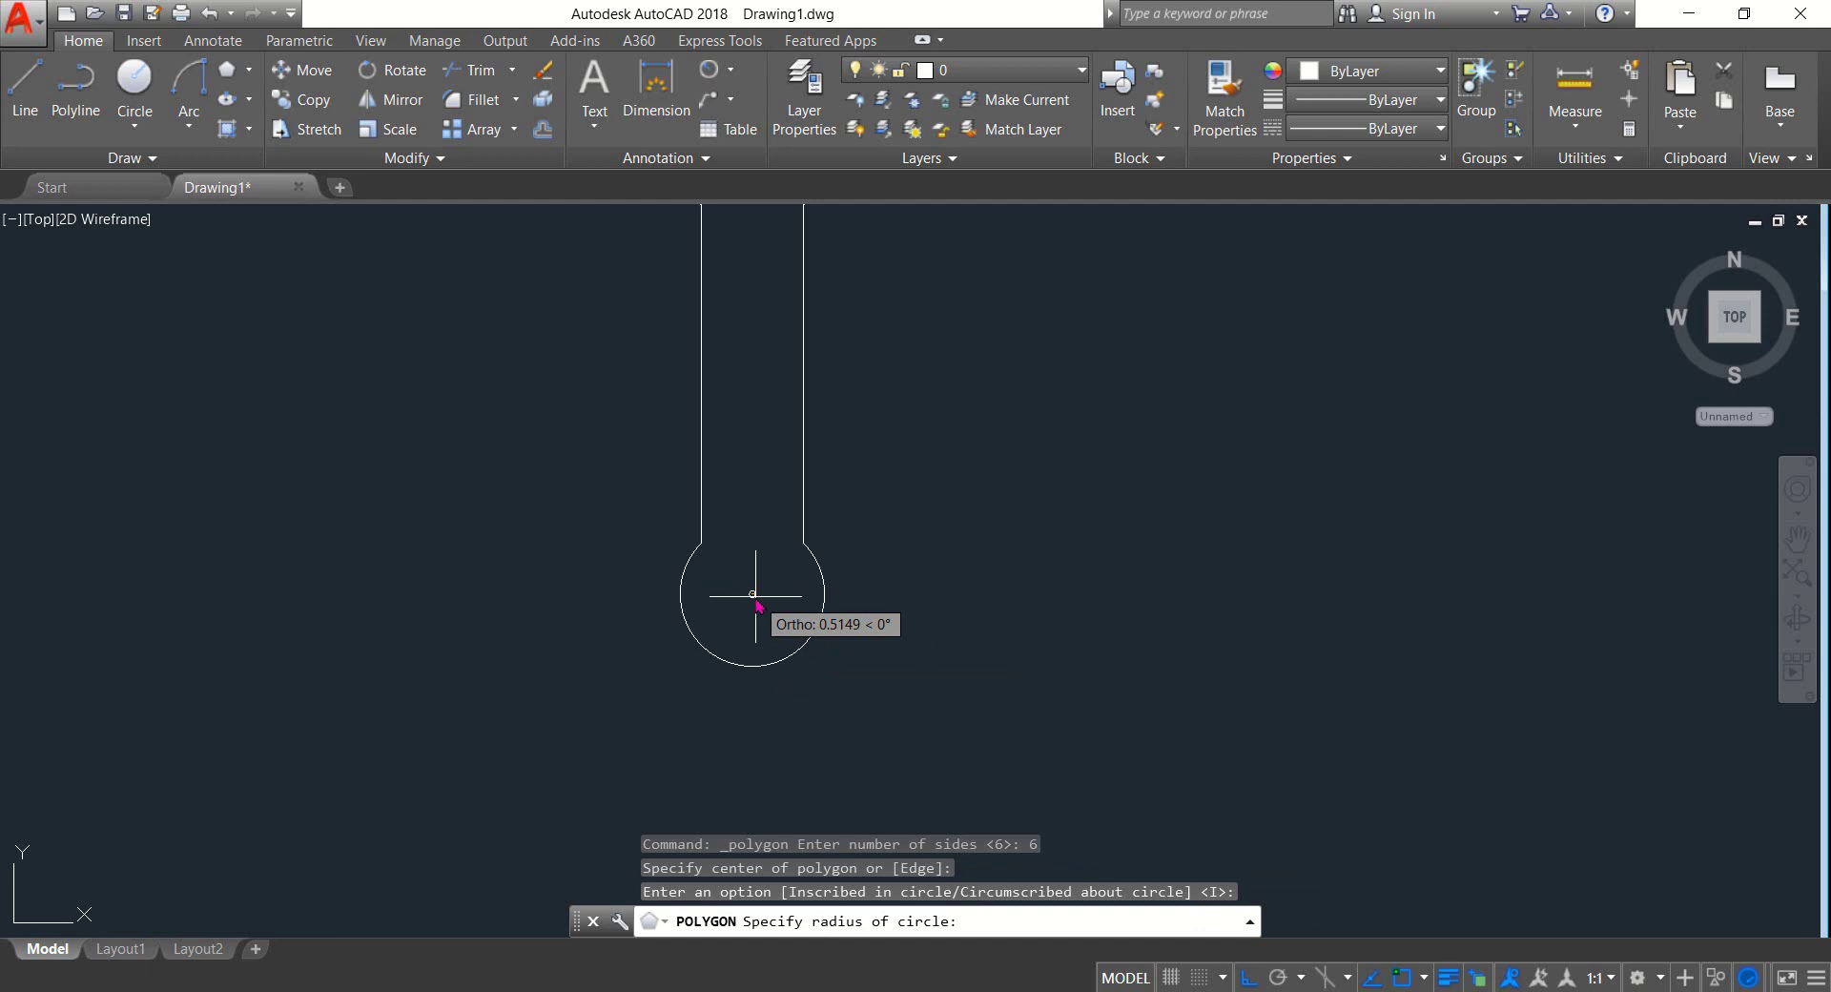
type("5")
key("Return")
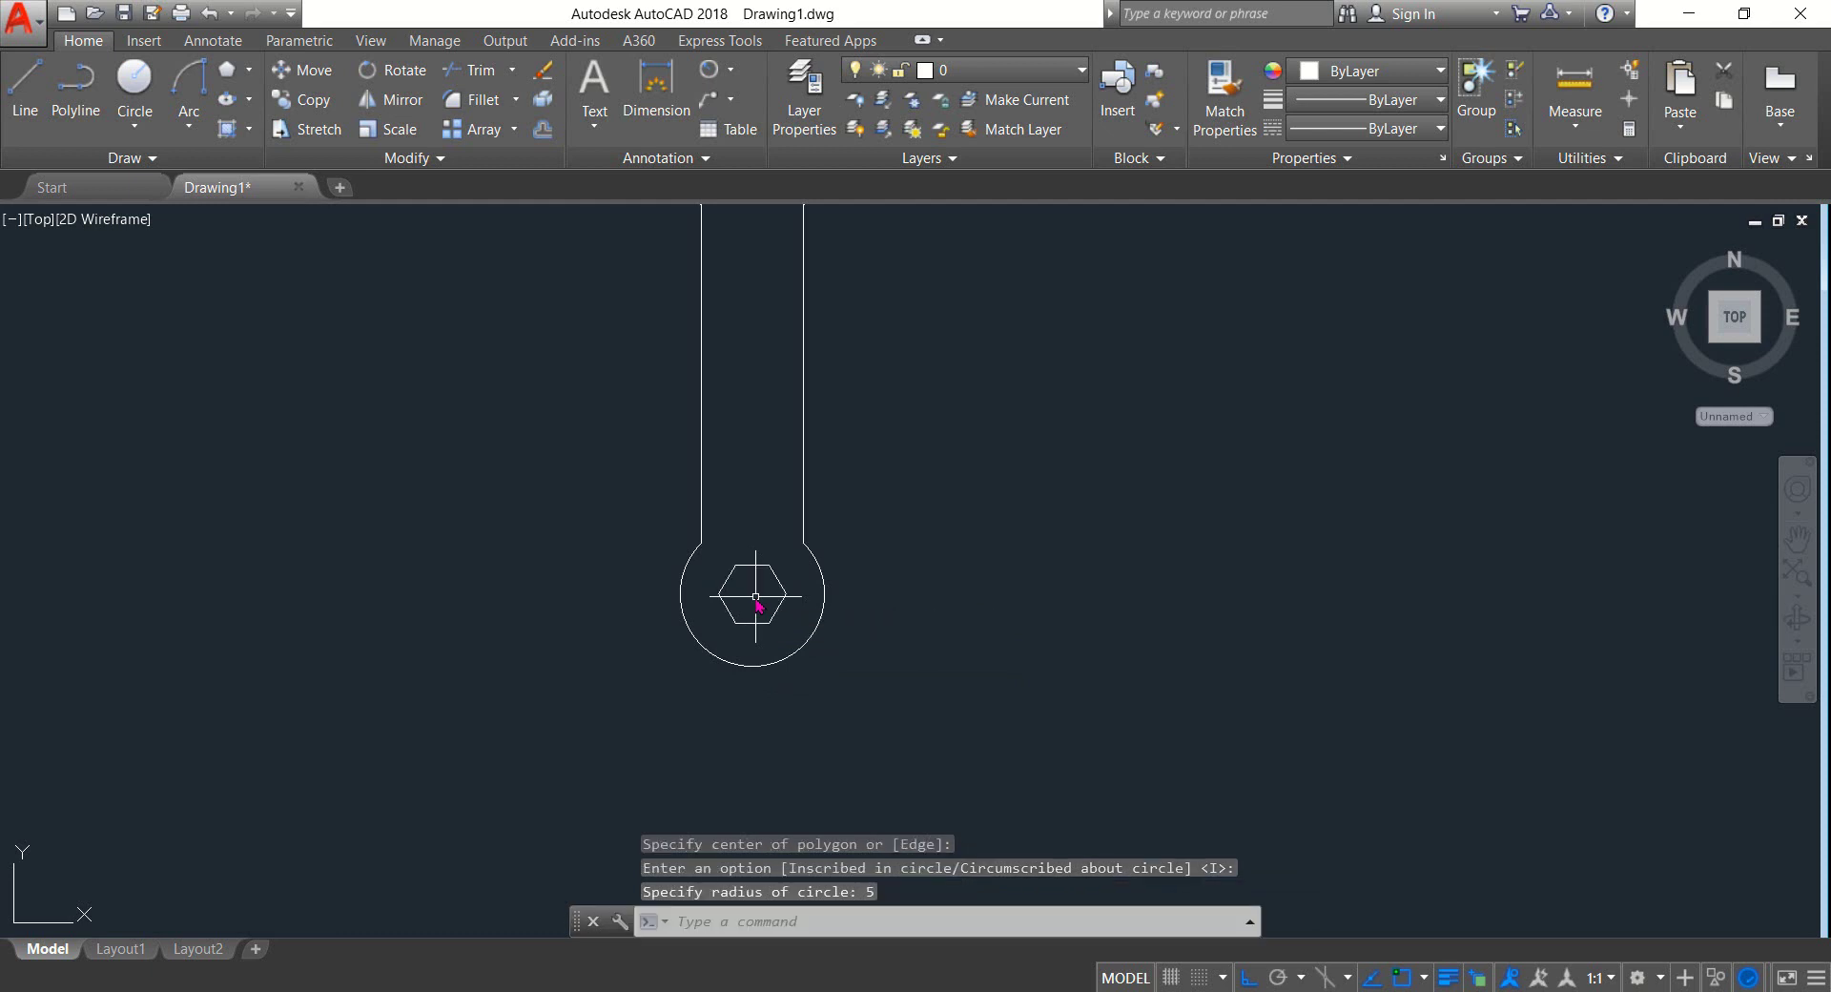
scroll(964, 486, "down", 2)
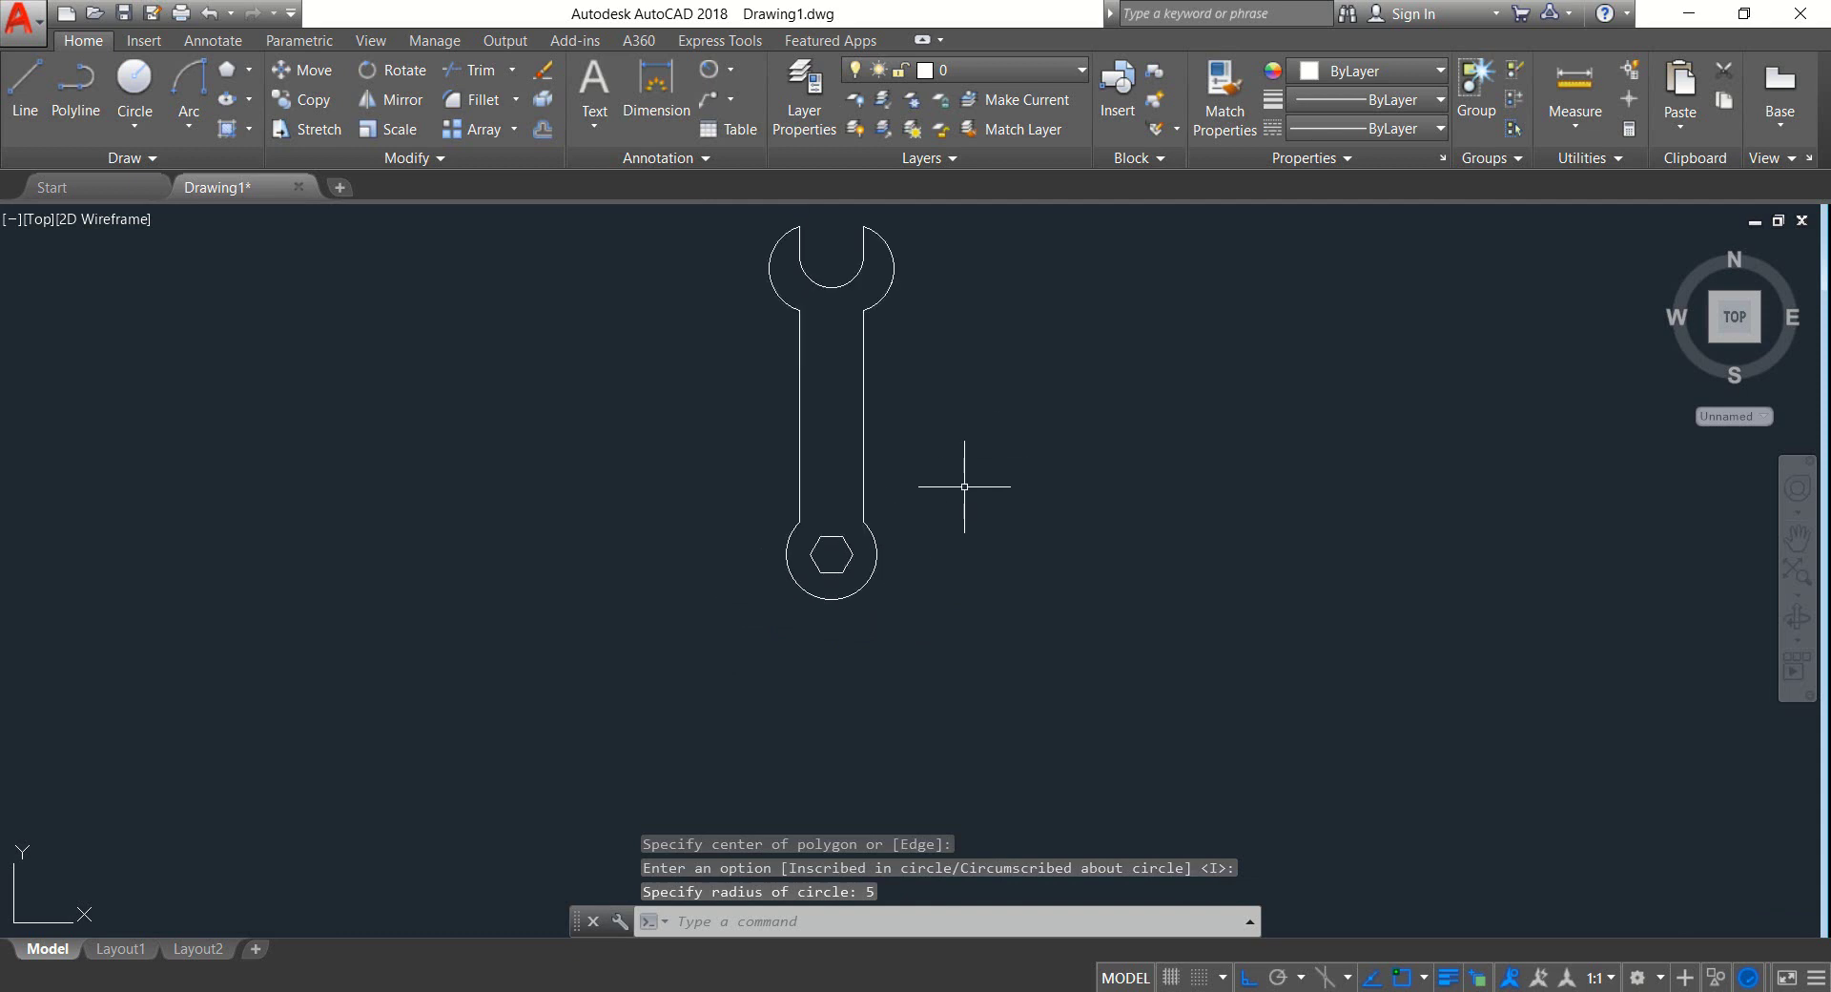
scroll(964, 486, "up", 2)
mouse_move(952, 475)
middle_mouse_down()
mouse_move(1091, 626)
mouse_move(1092, 663)
middle_mouse_up()
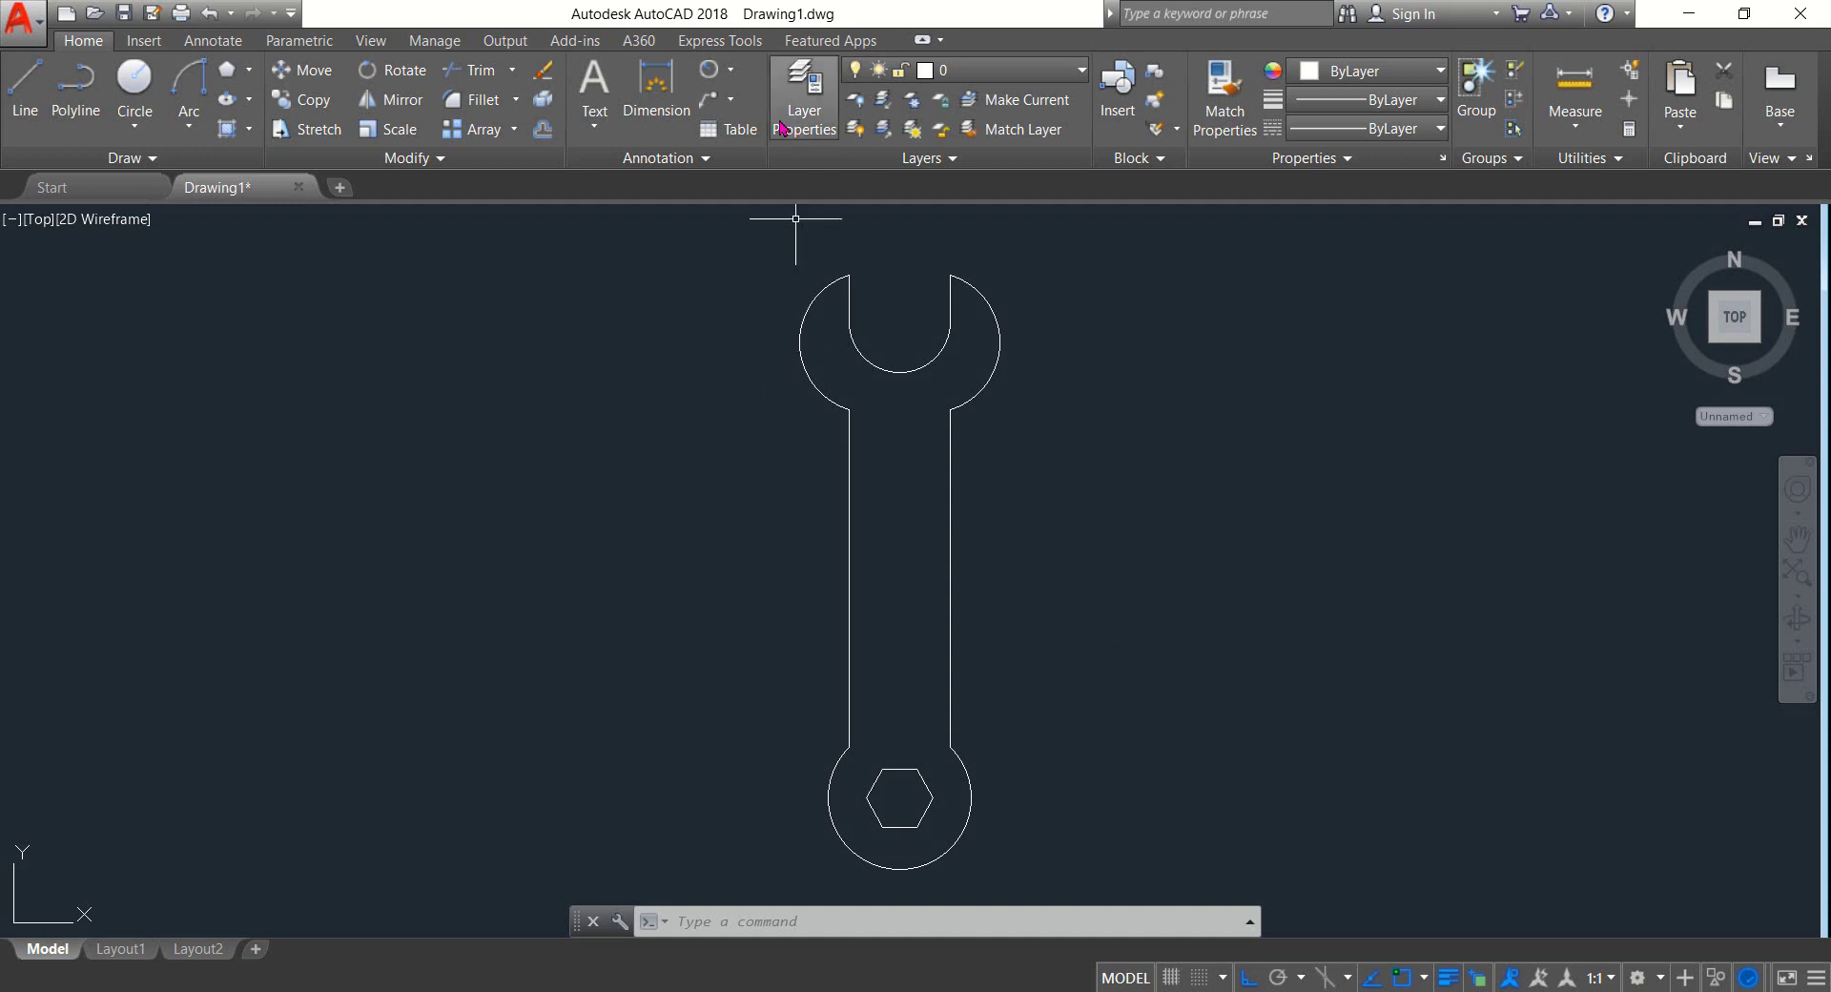
Dimension the jaw opening with a 7 linear dimension
left_click(732, 72)
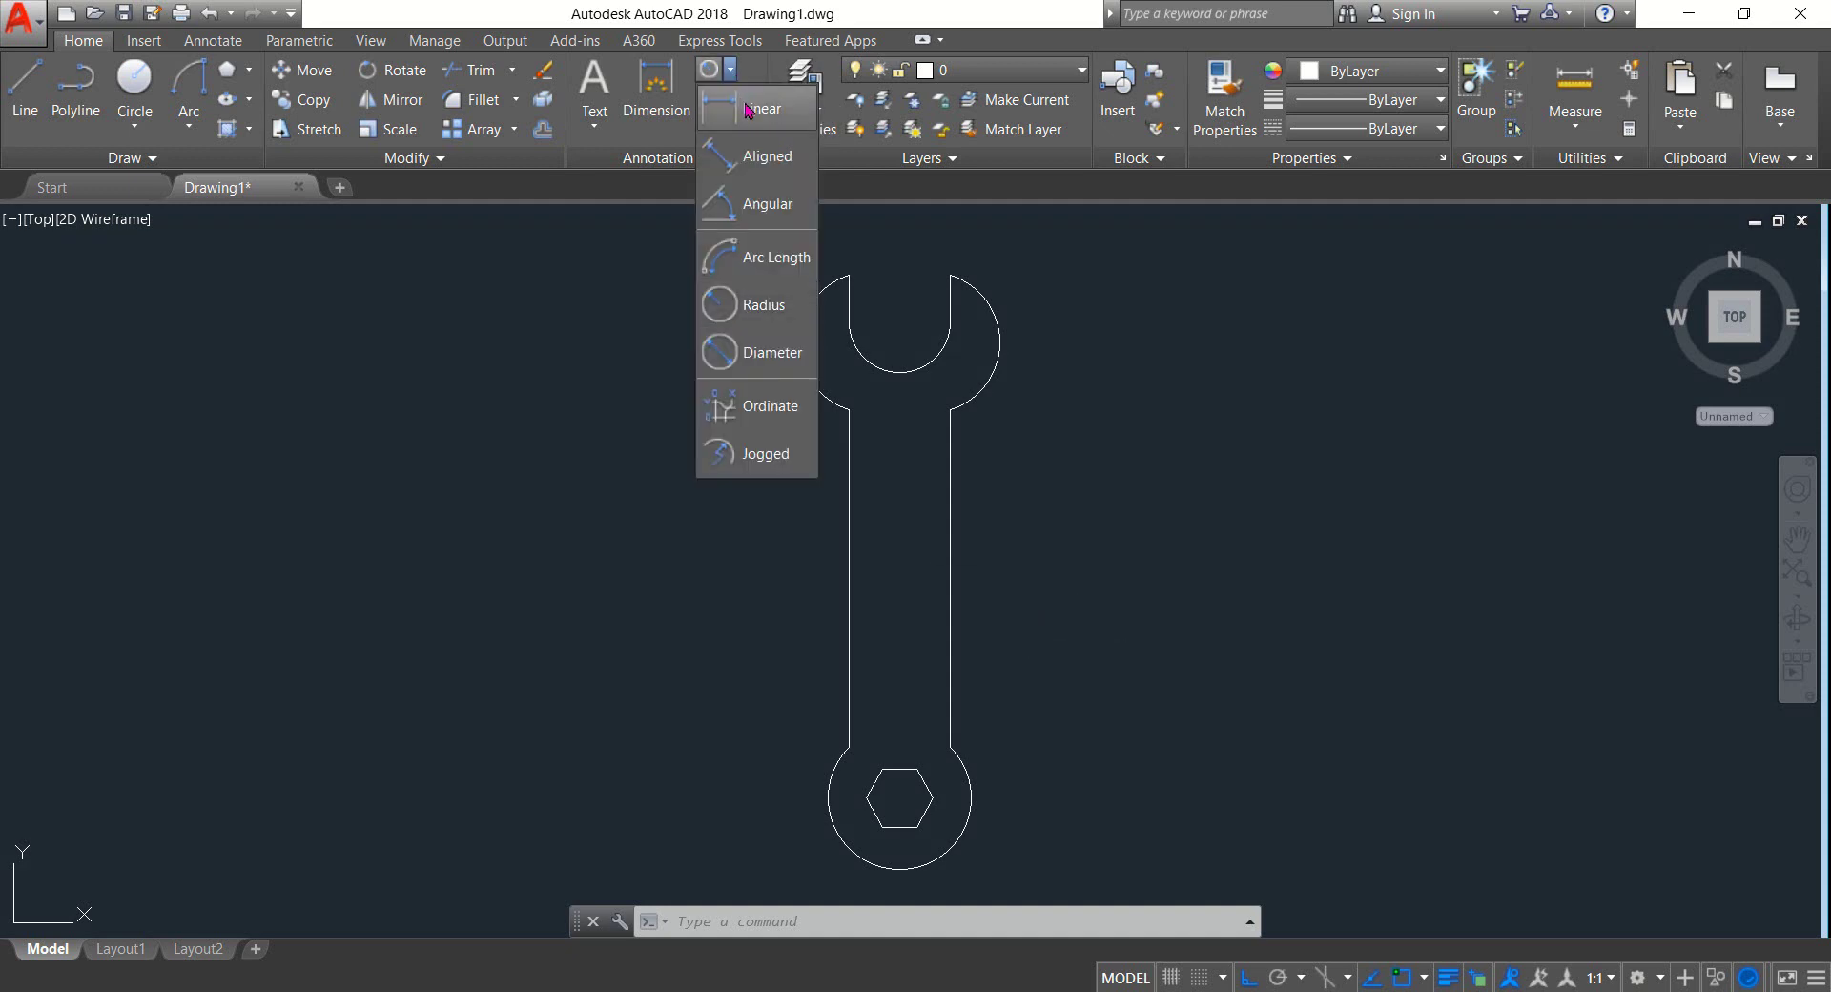
left_click(749, 111)
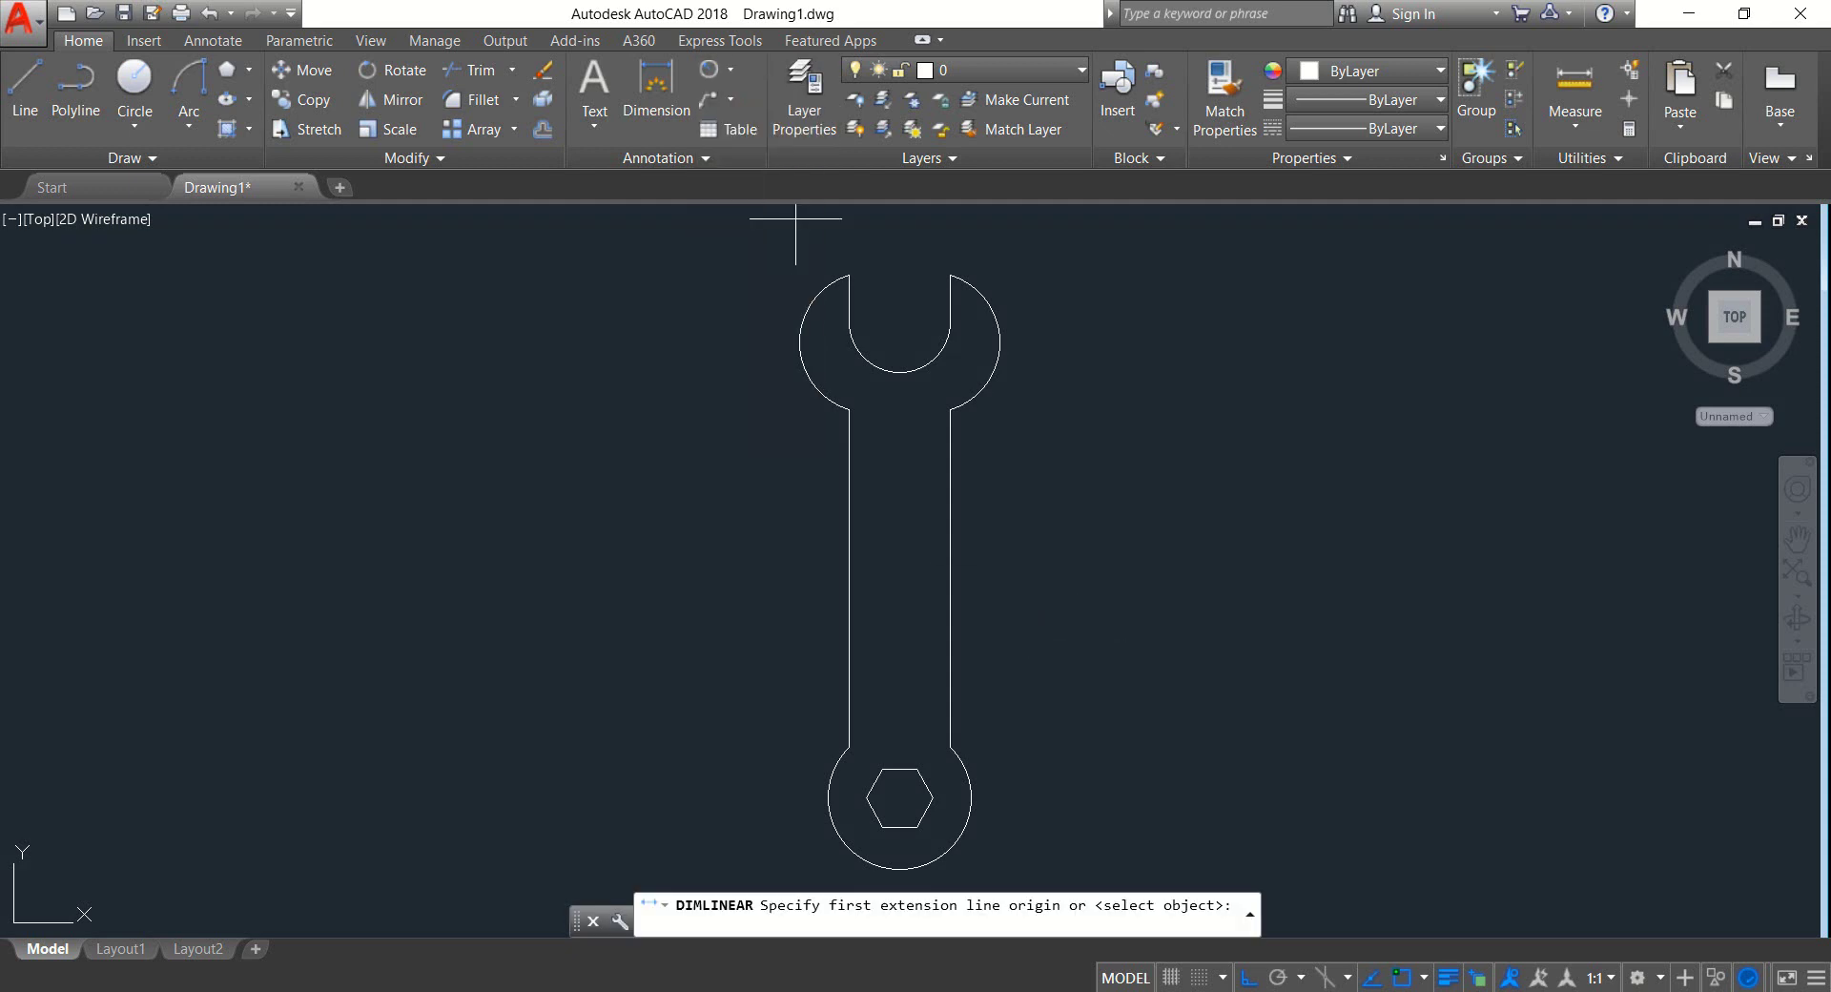
left_click(950, 274)
left_click(948, 319)
left_click(931, 316)
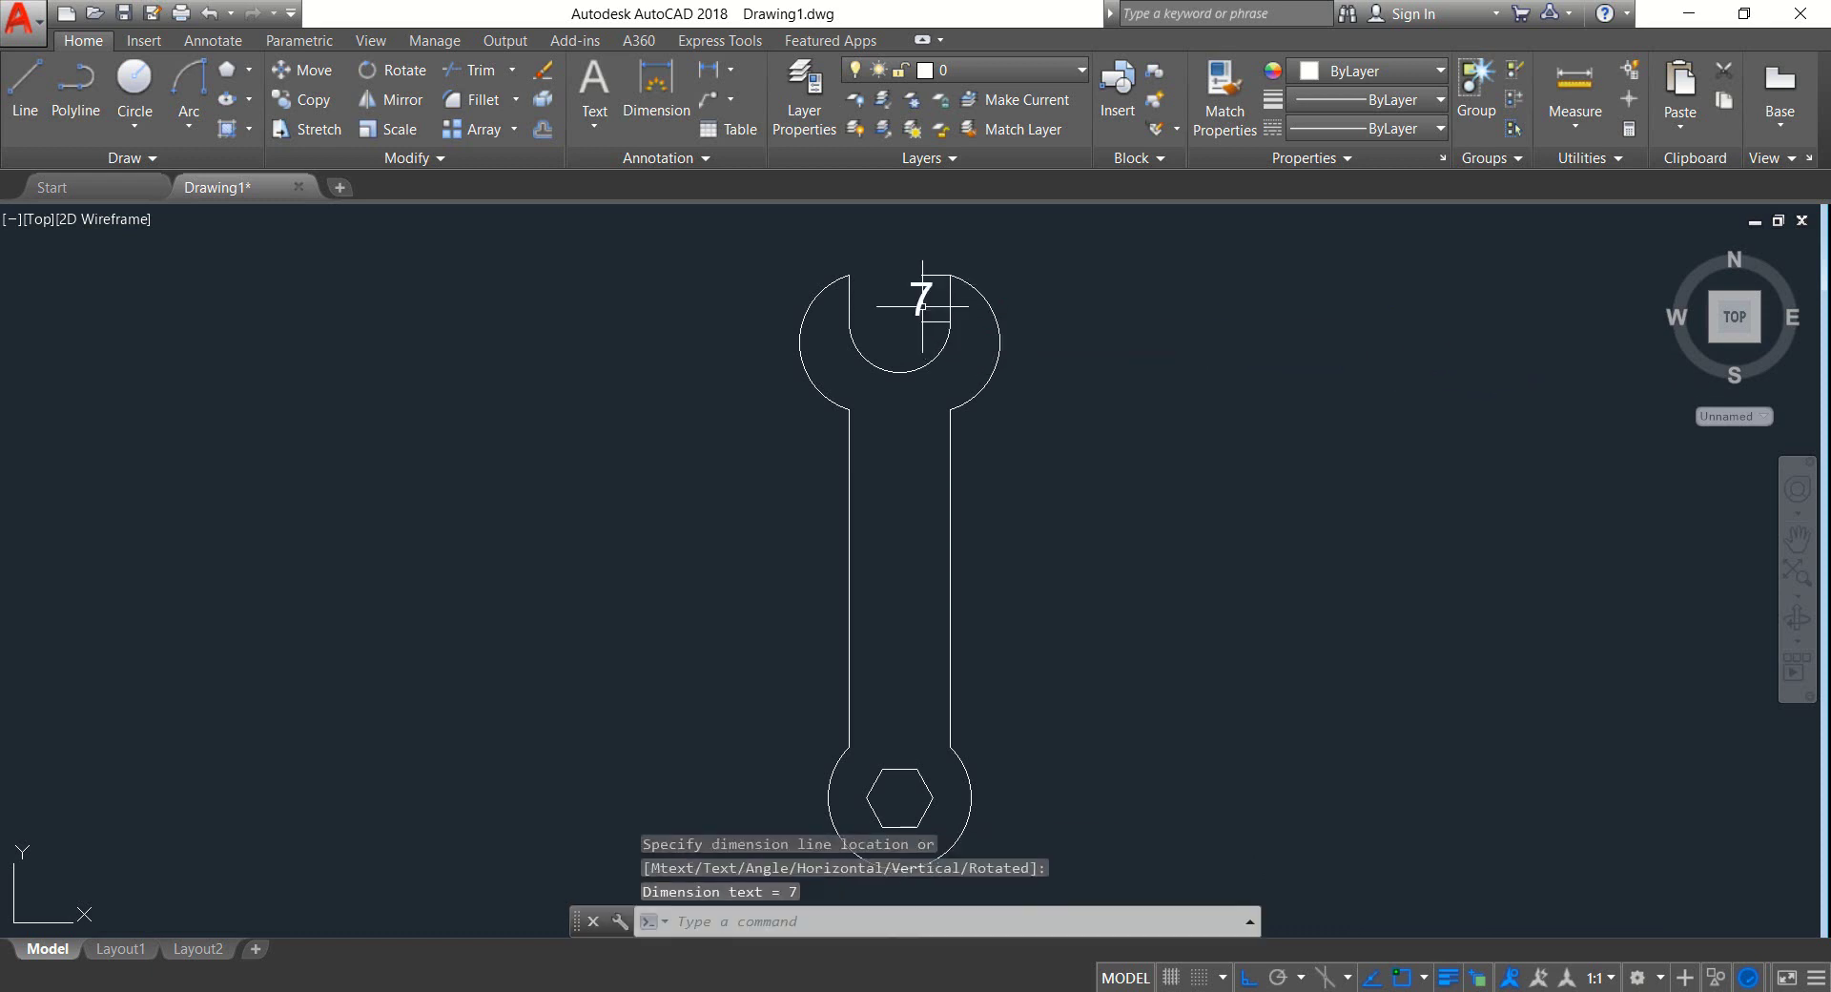
Dimension the handle length (50) and handle width (15)
left_click(711, 74)
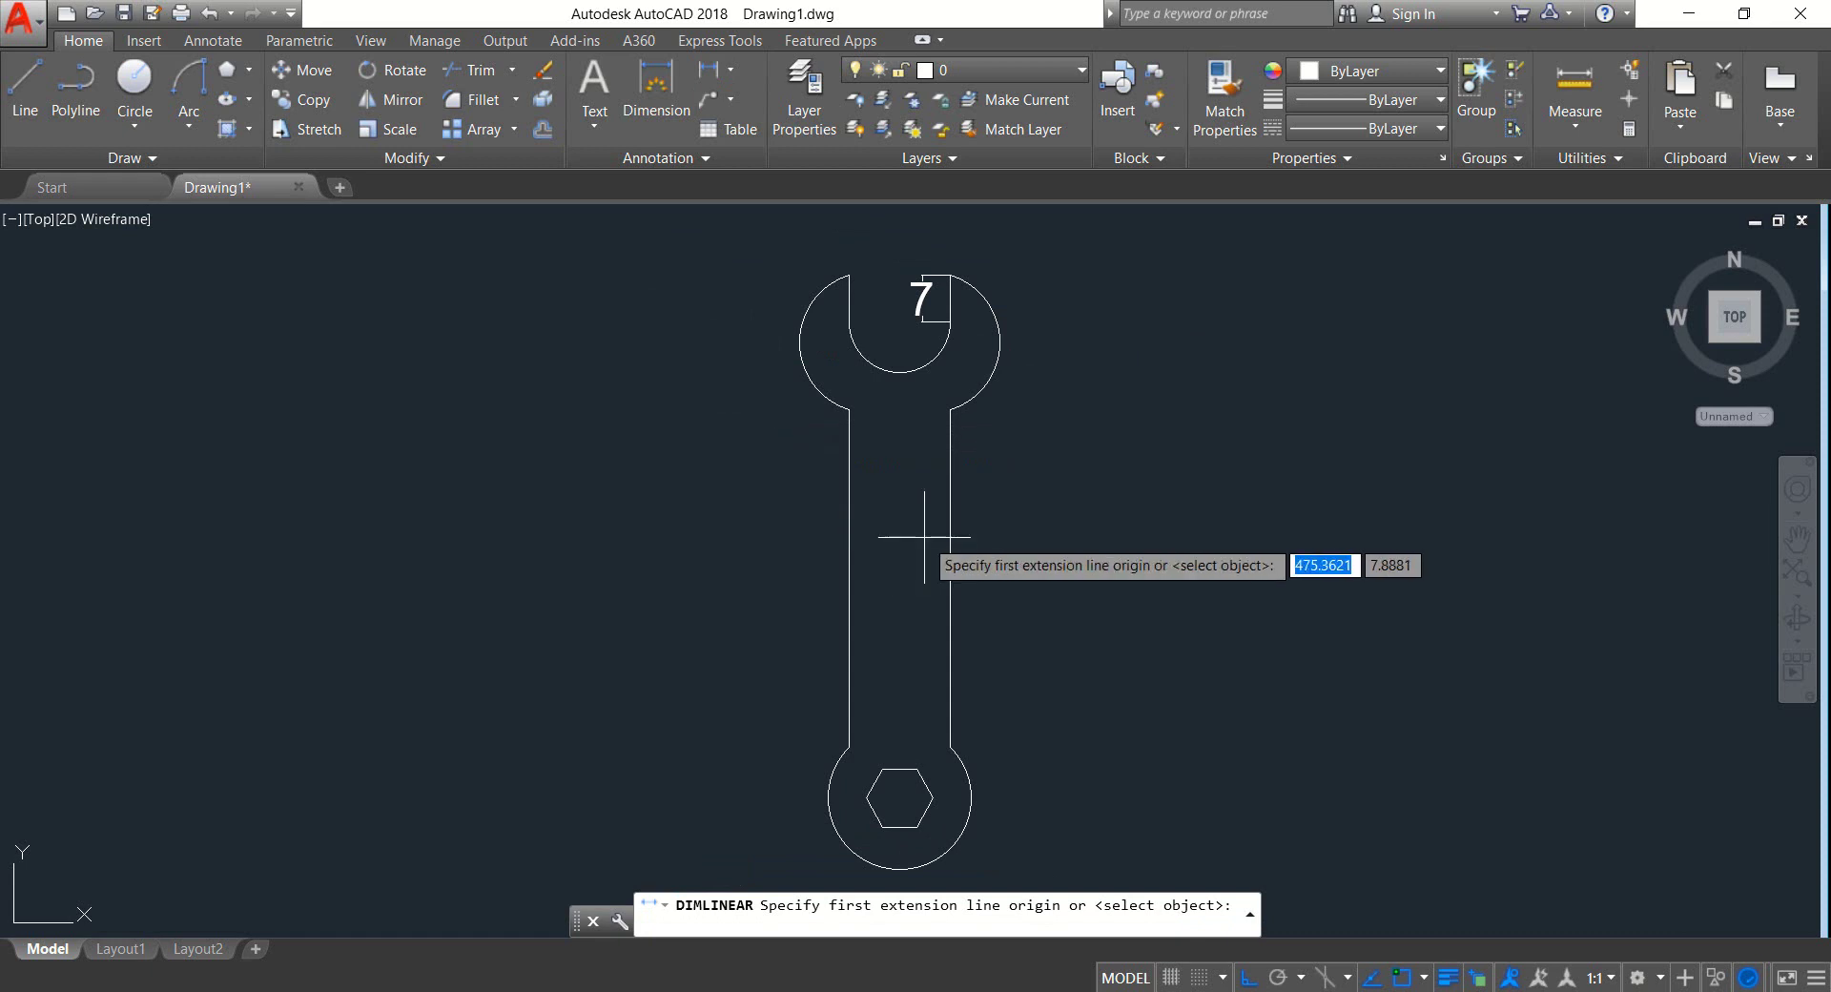
left_click(948, 408)
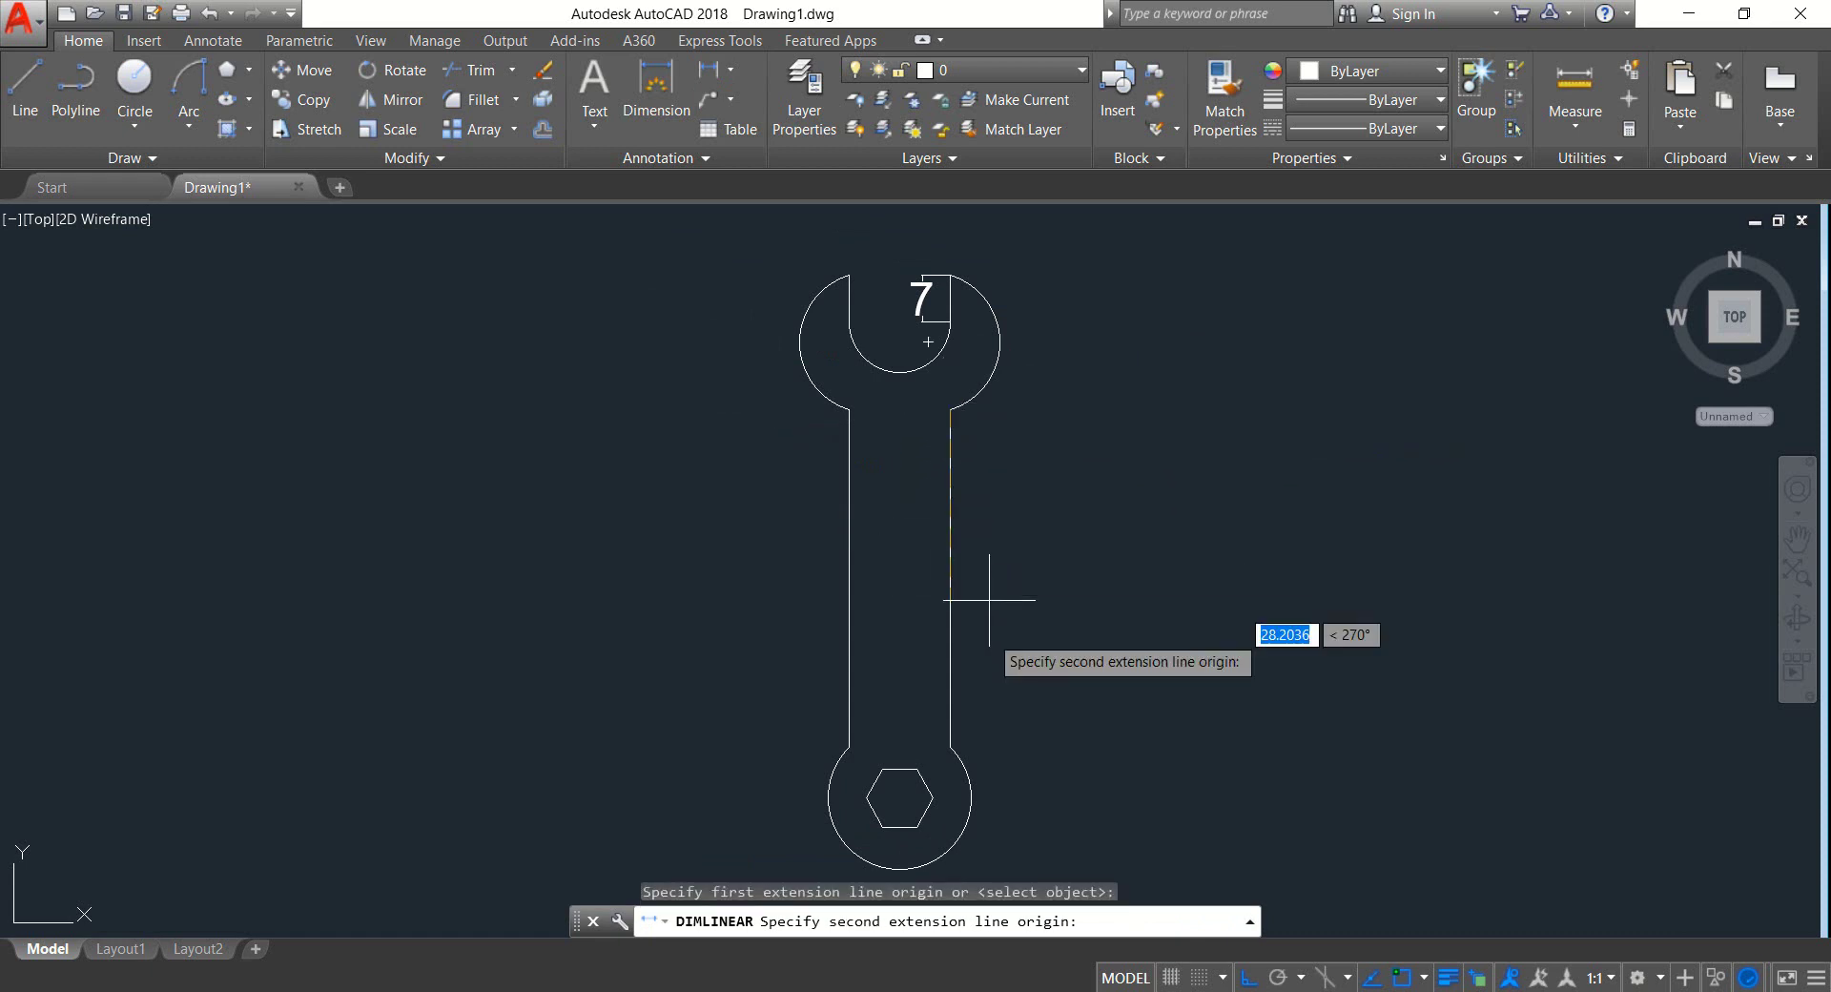
left_click(950, 746)
left_click(1017, 685)
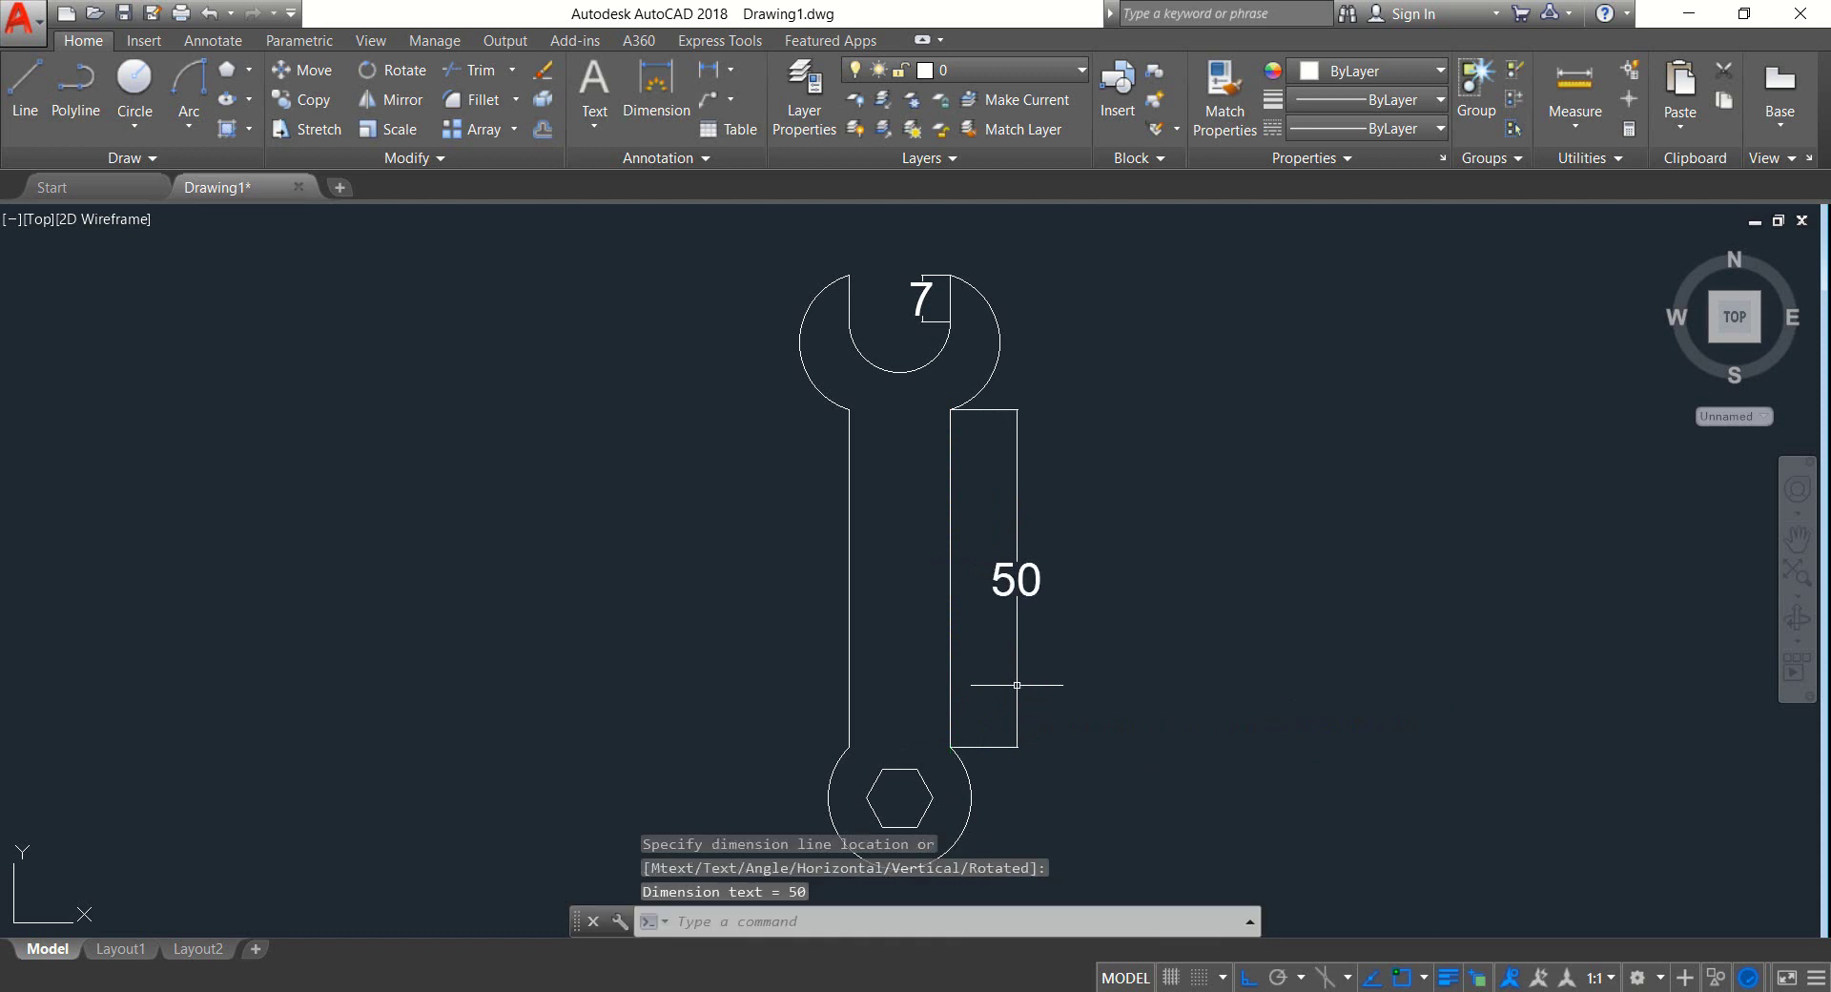
left_click(708, 71)
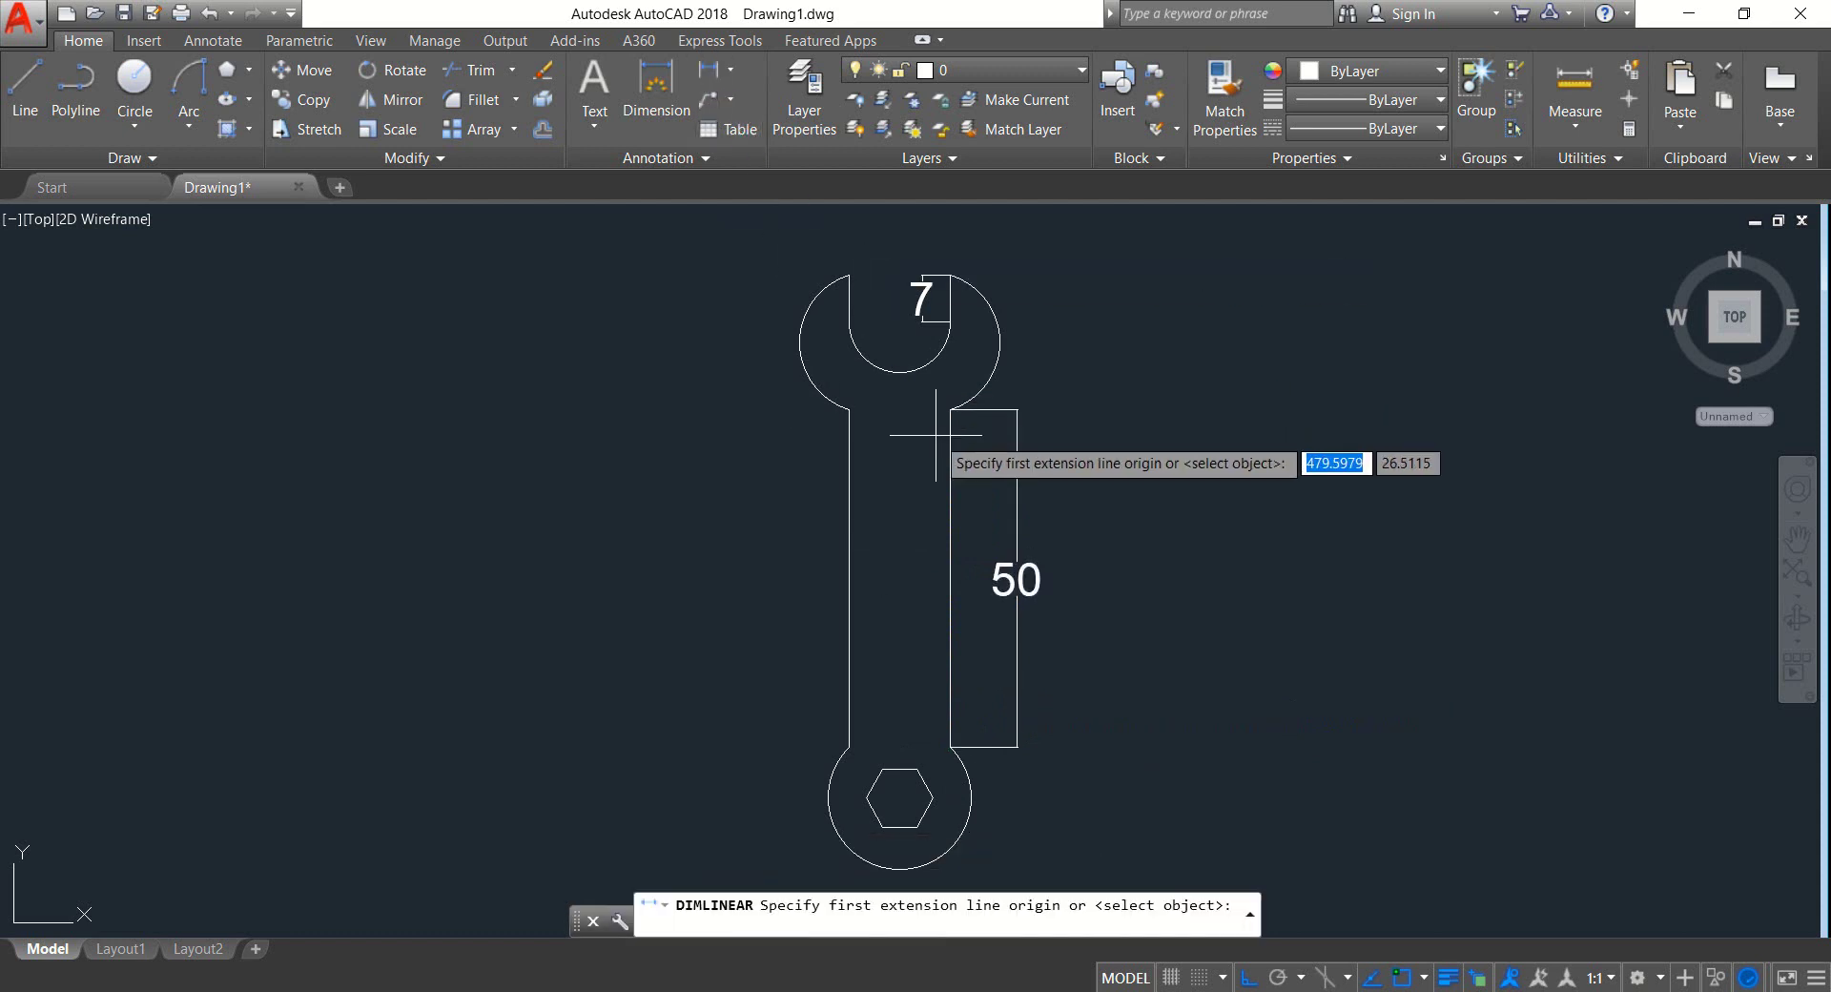
left_click(950, 409)
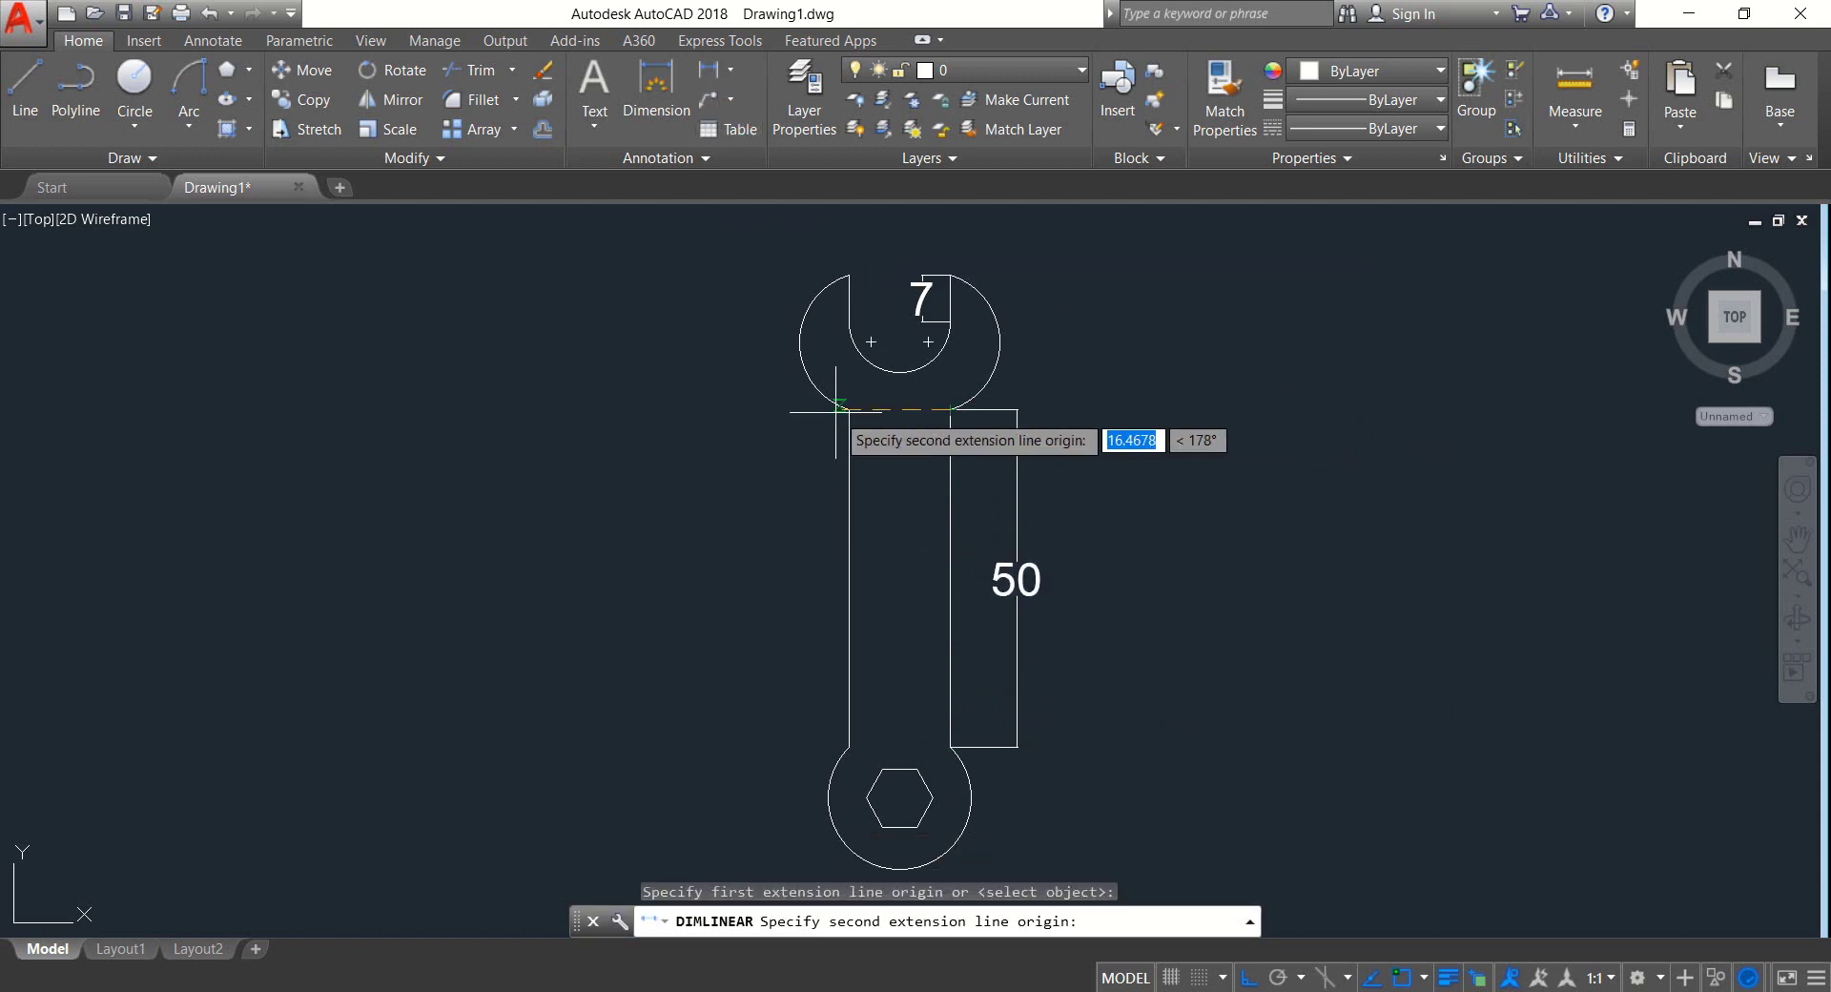
left_click(849, 409)
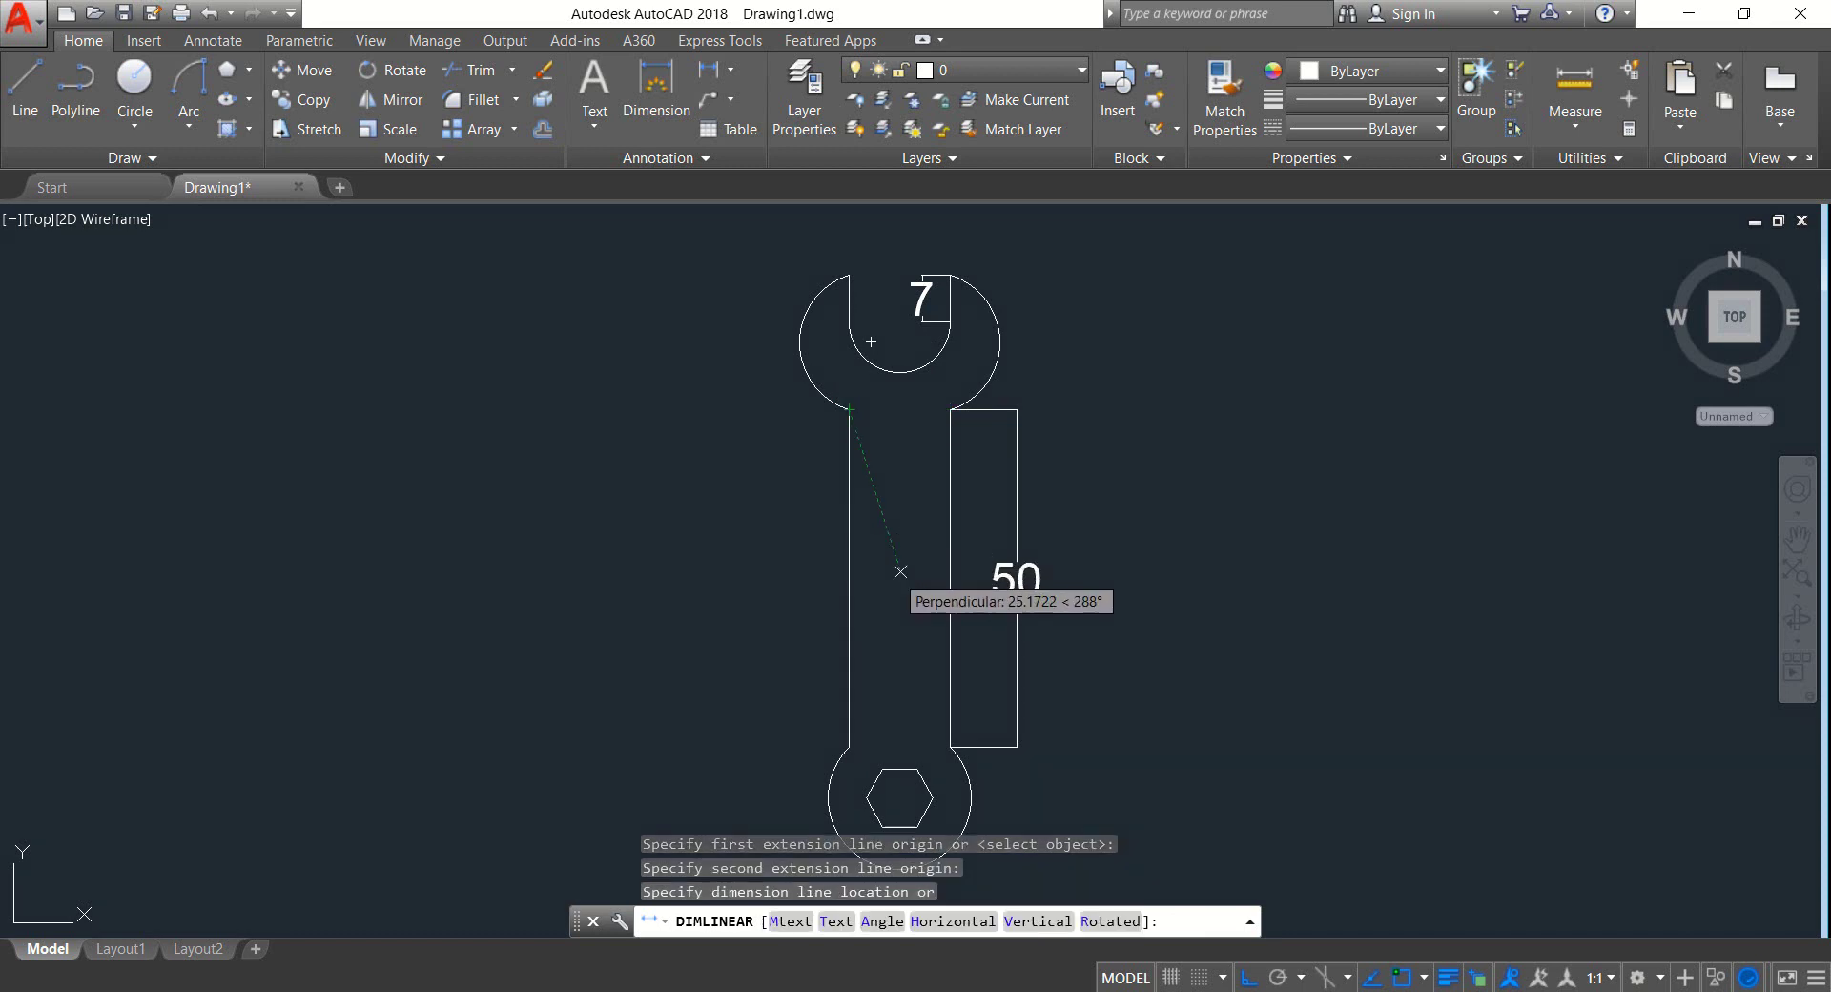
left_click(893, 571)
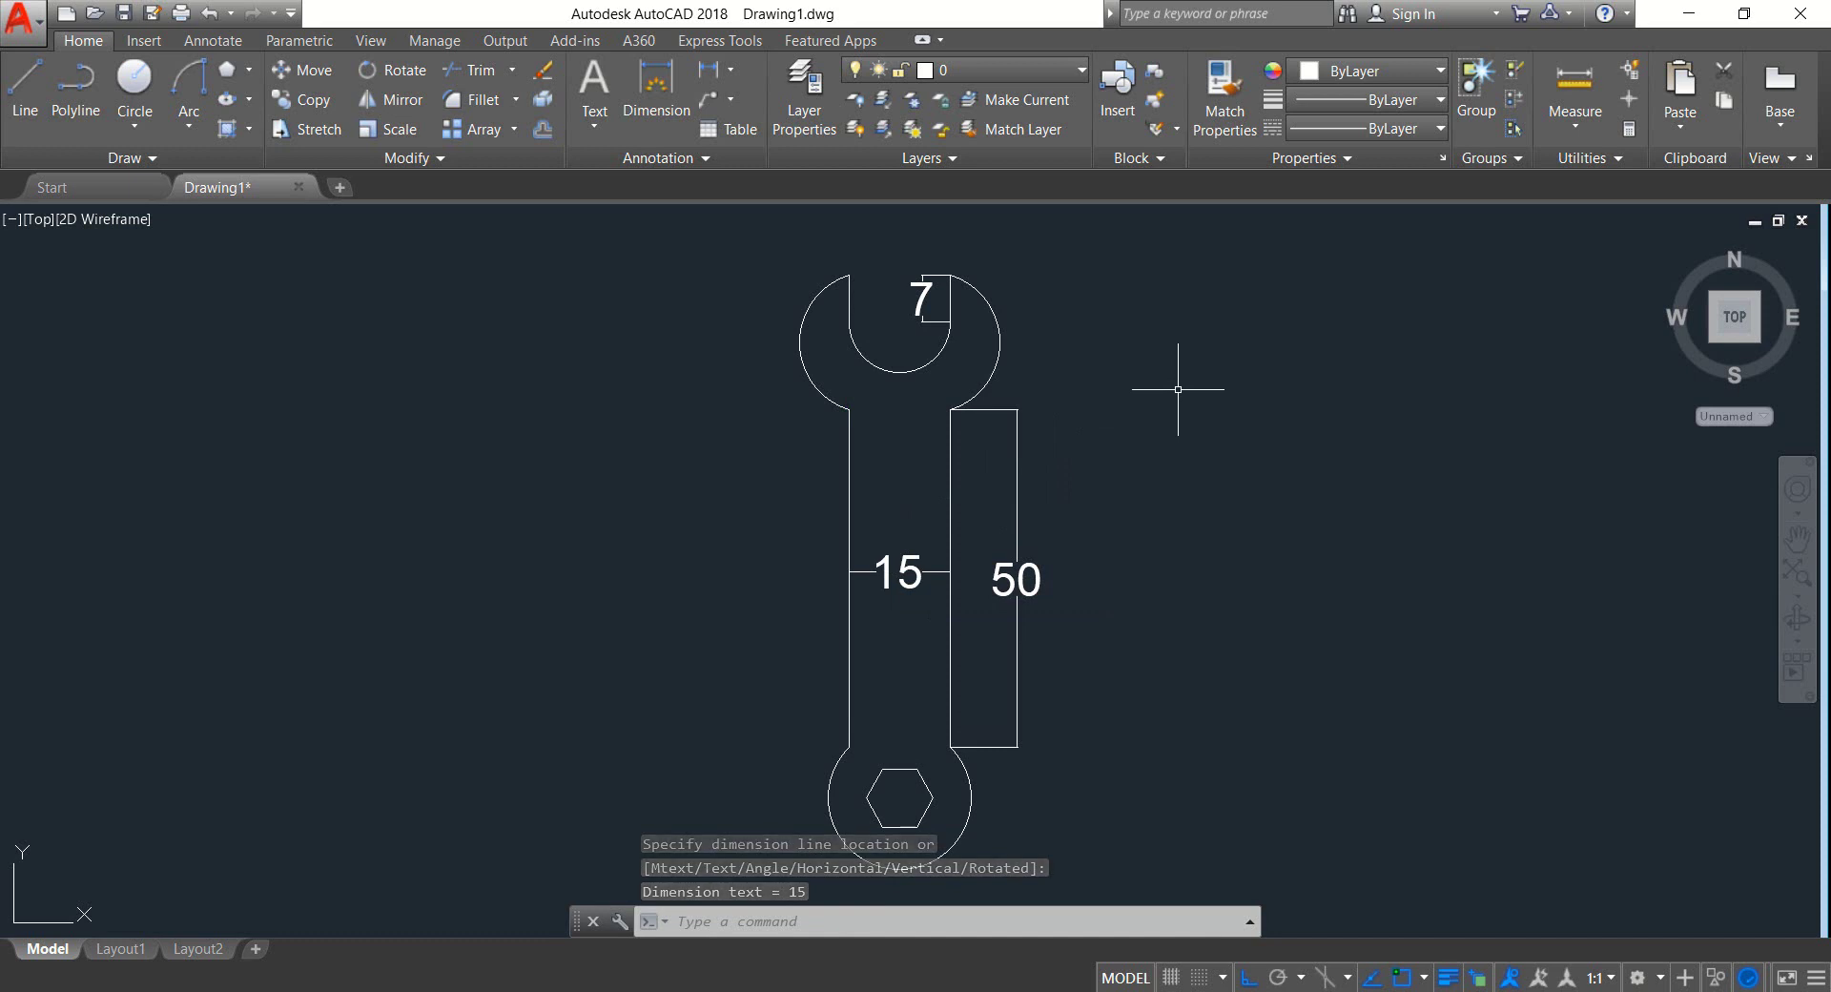
Dimension the jaw's outer arc (R11), inner jaw curve (R8) and ring-end circle (R11)
left_click(729, 72)
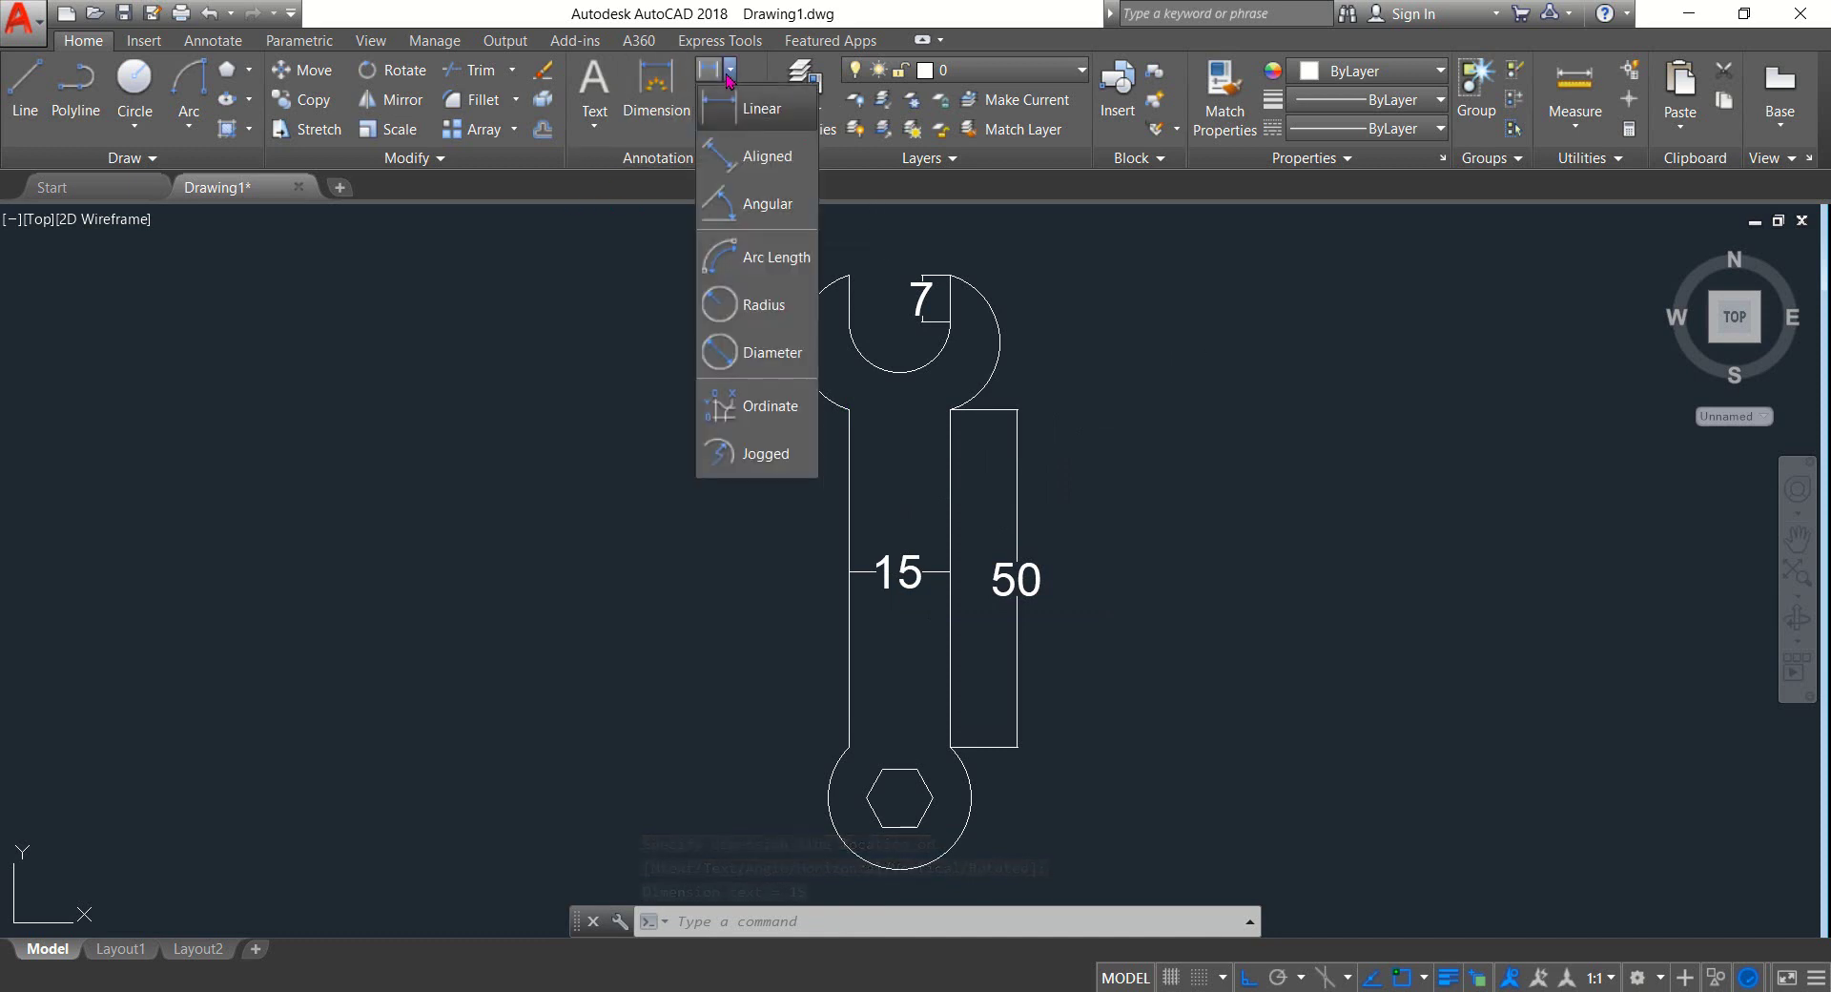
left_click(768, 306)
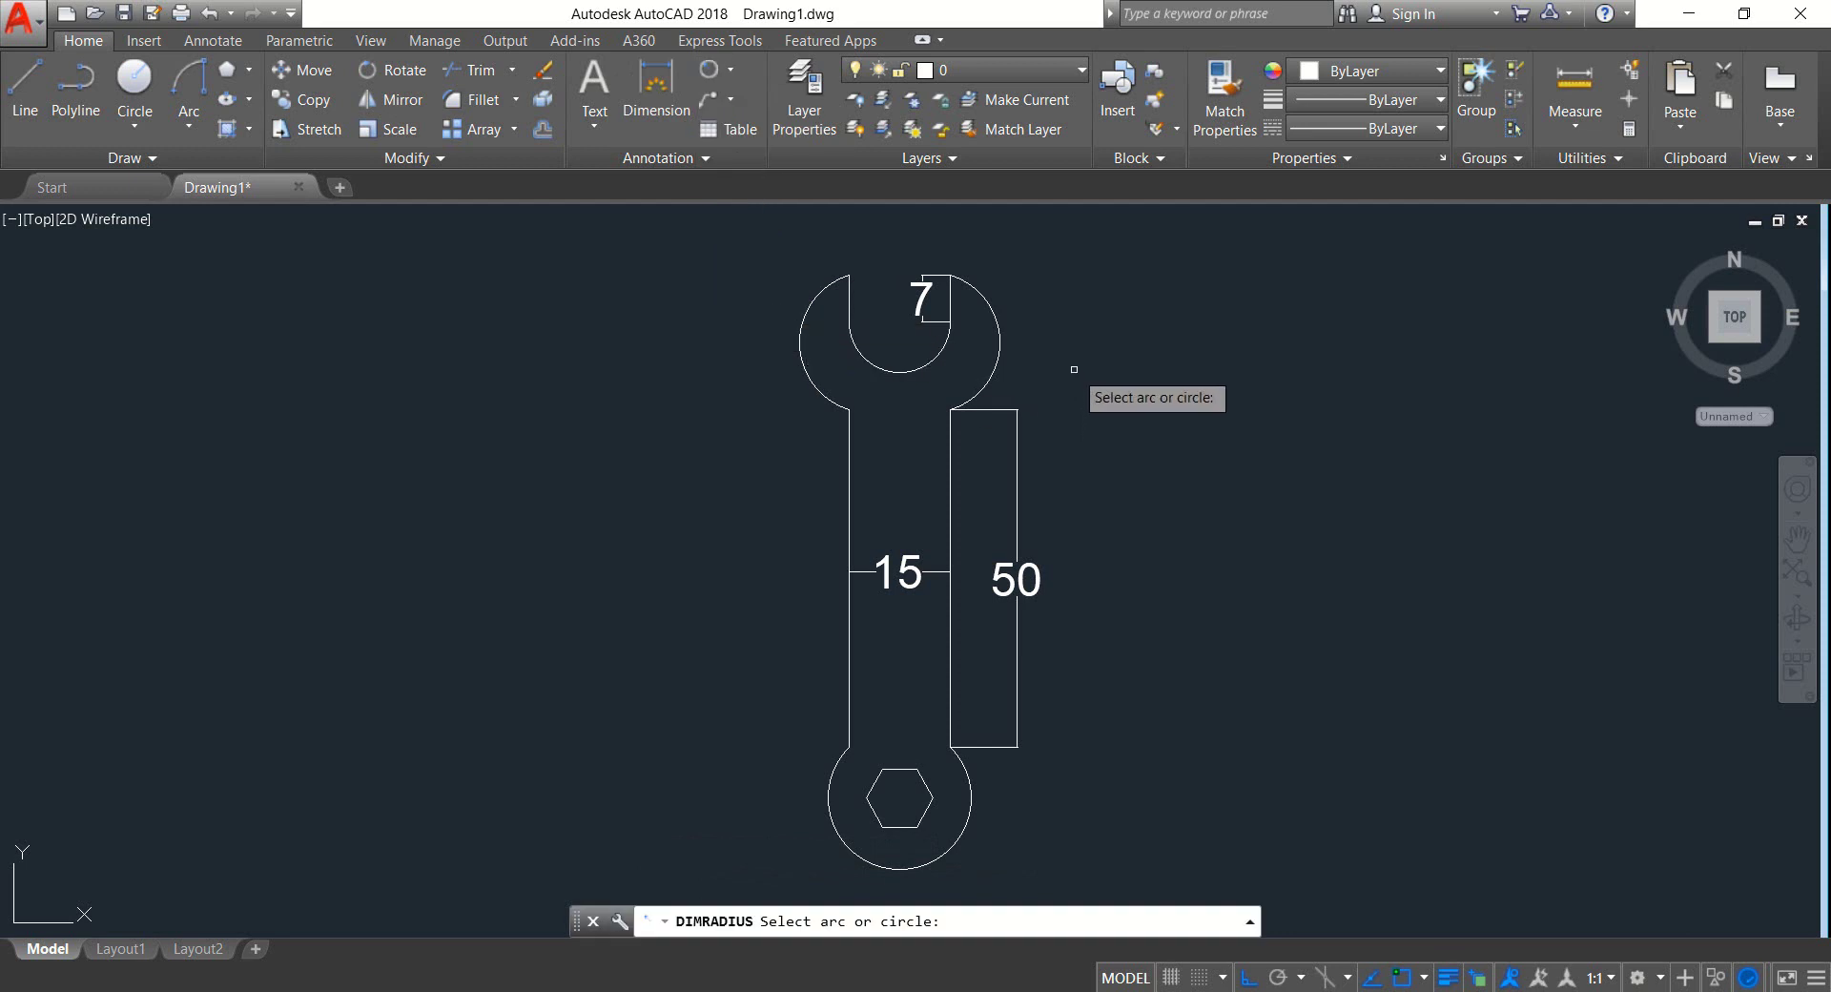
left_click(996, 320)
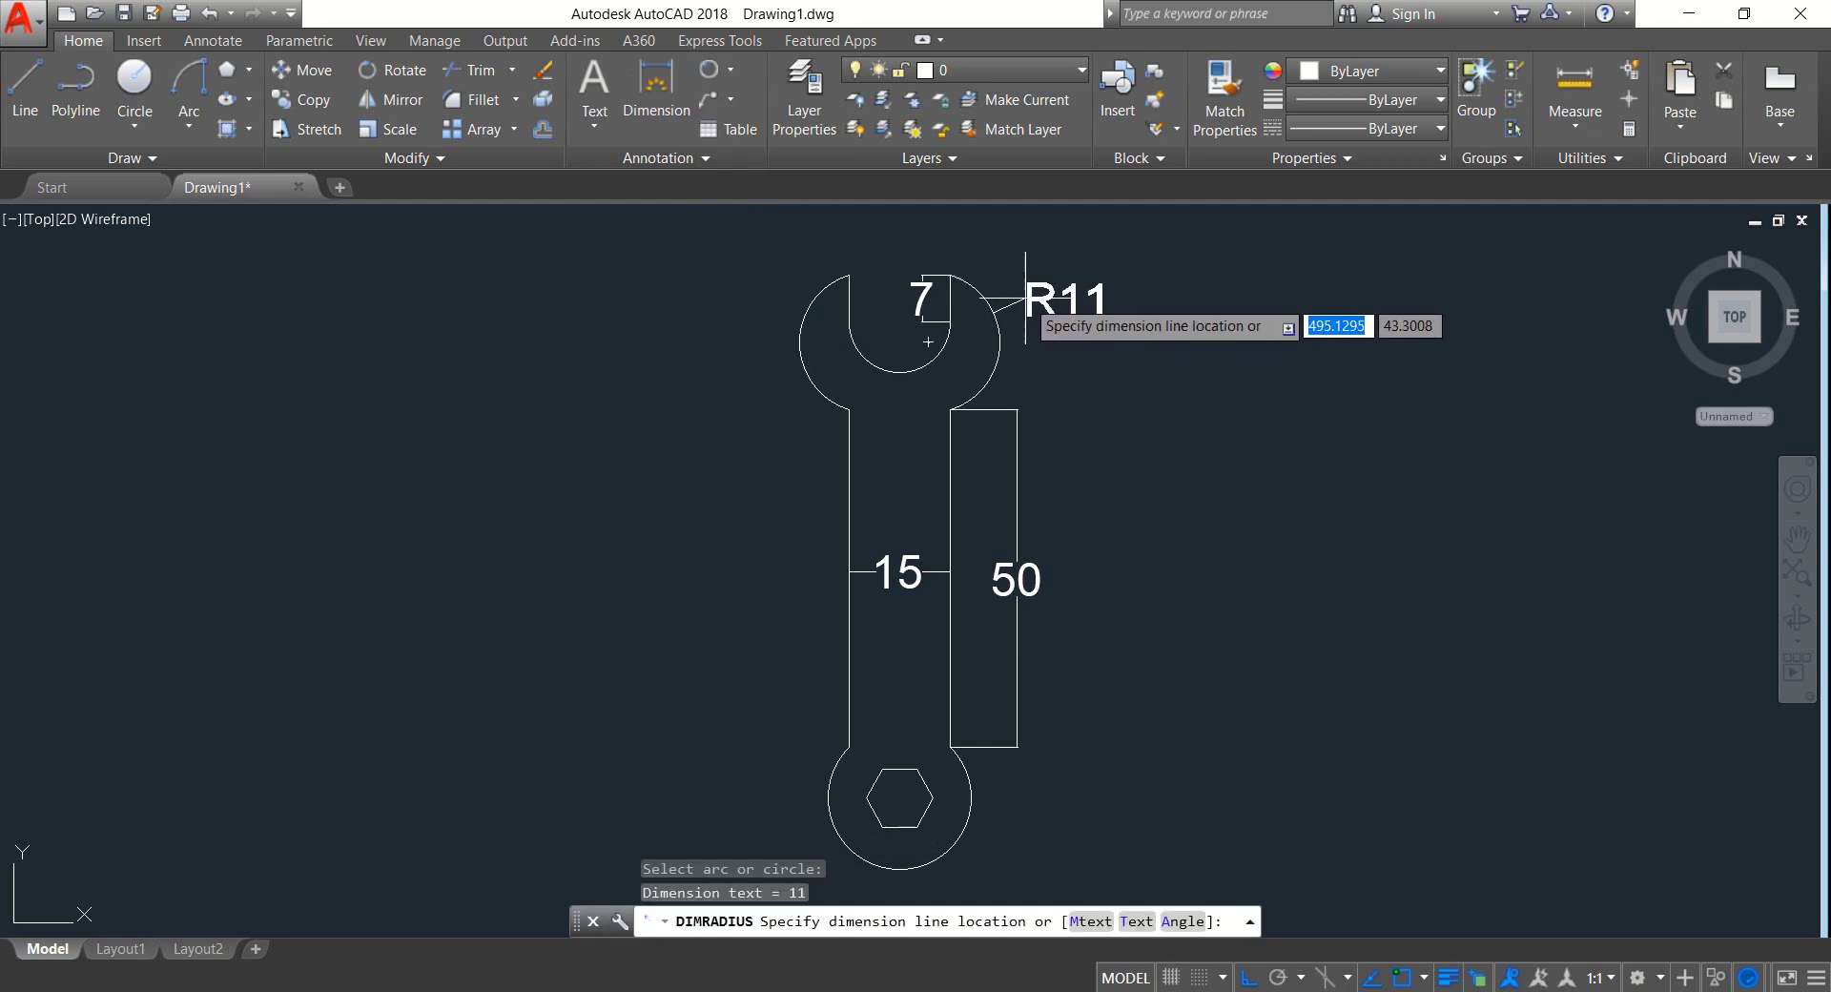
left_click(1025, 315)
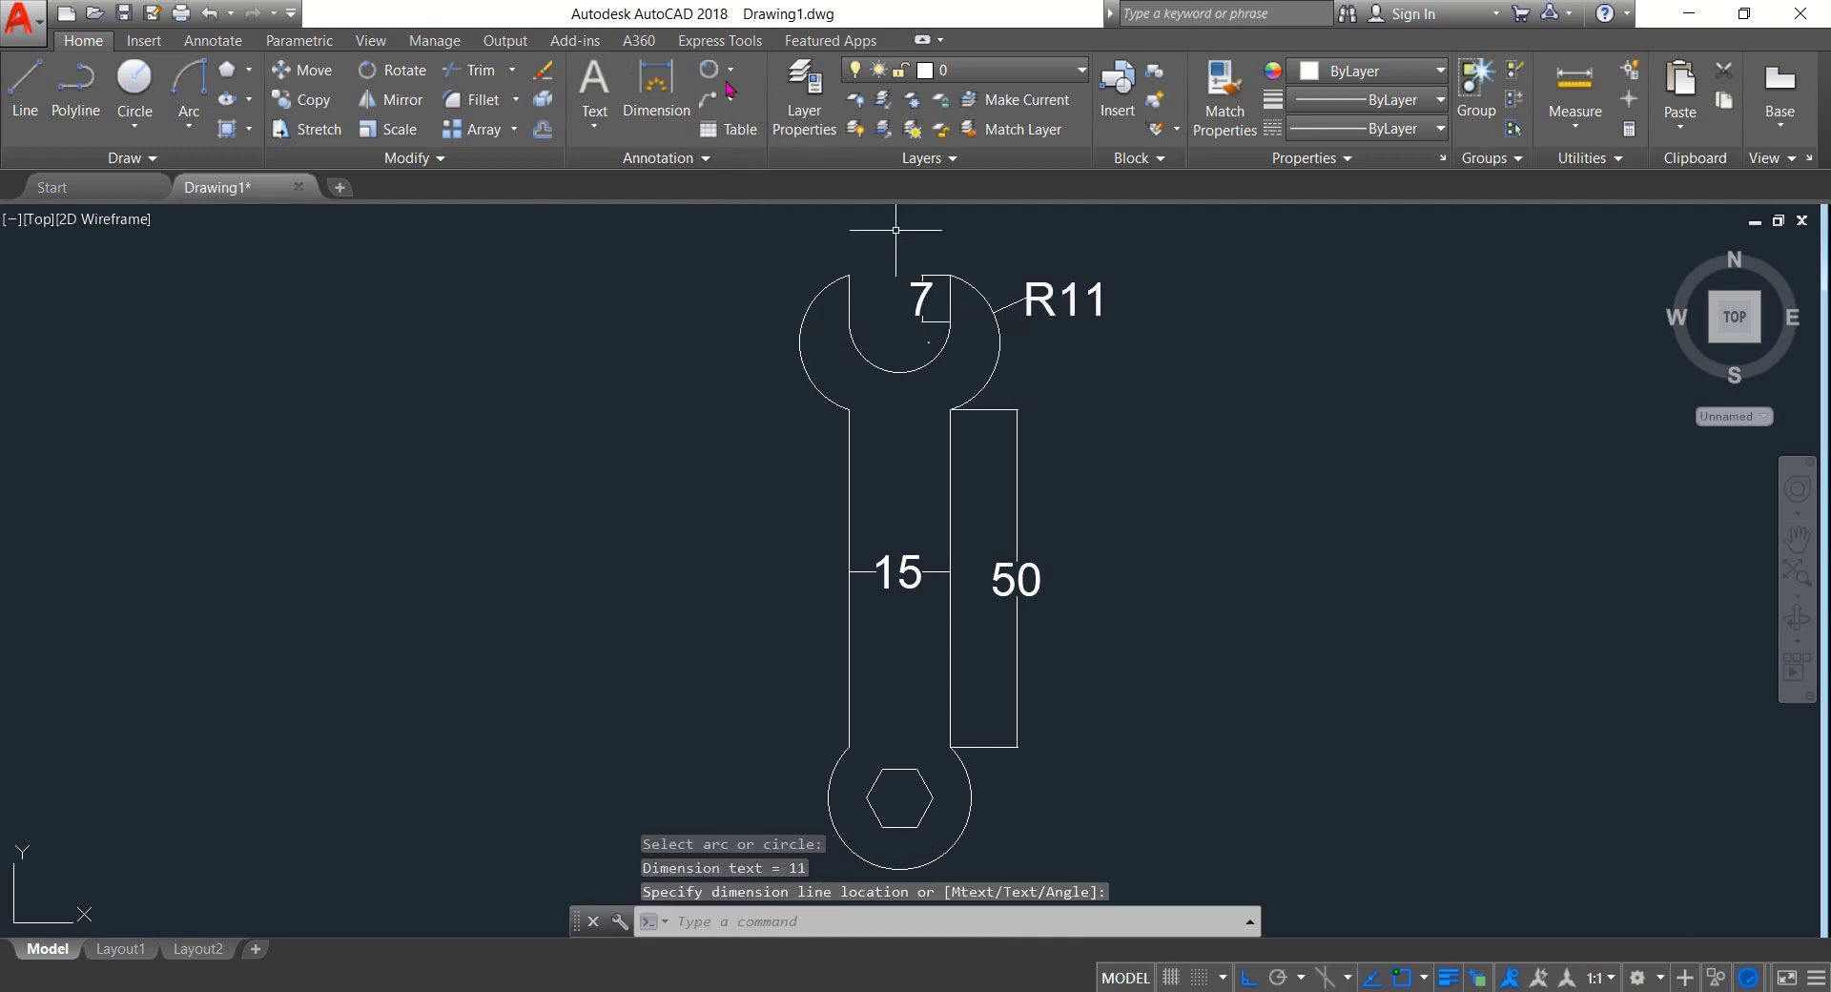
key("Return")
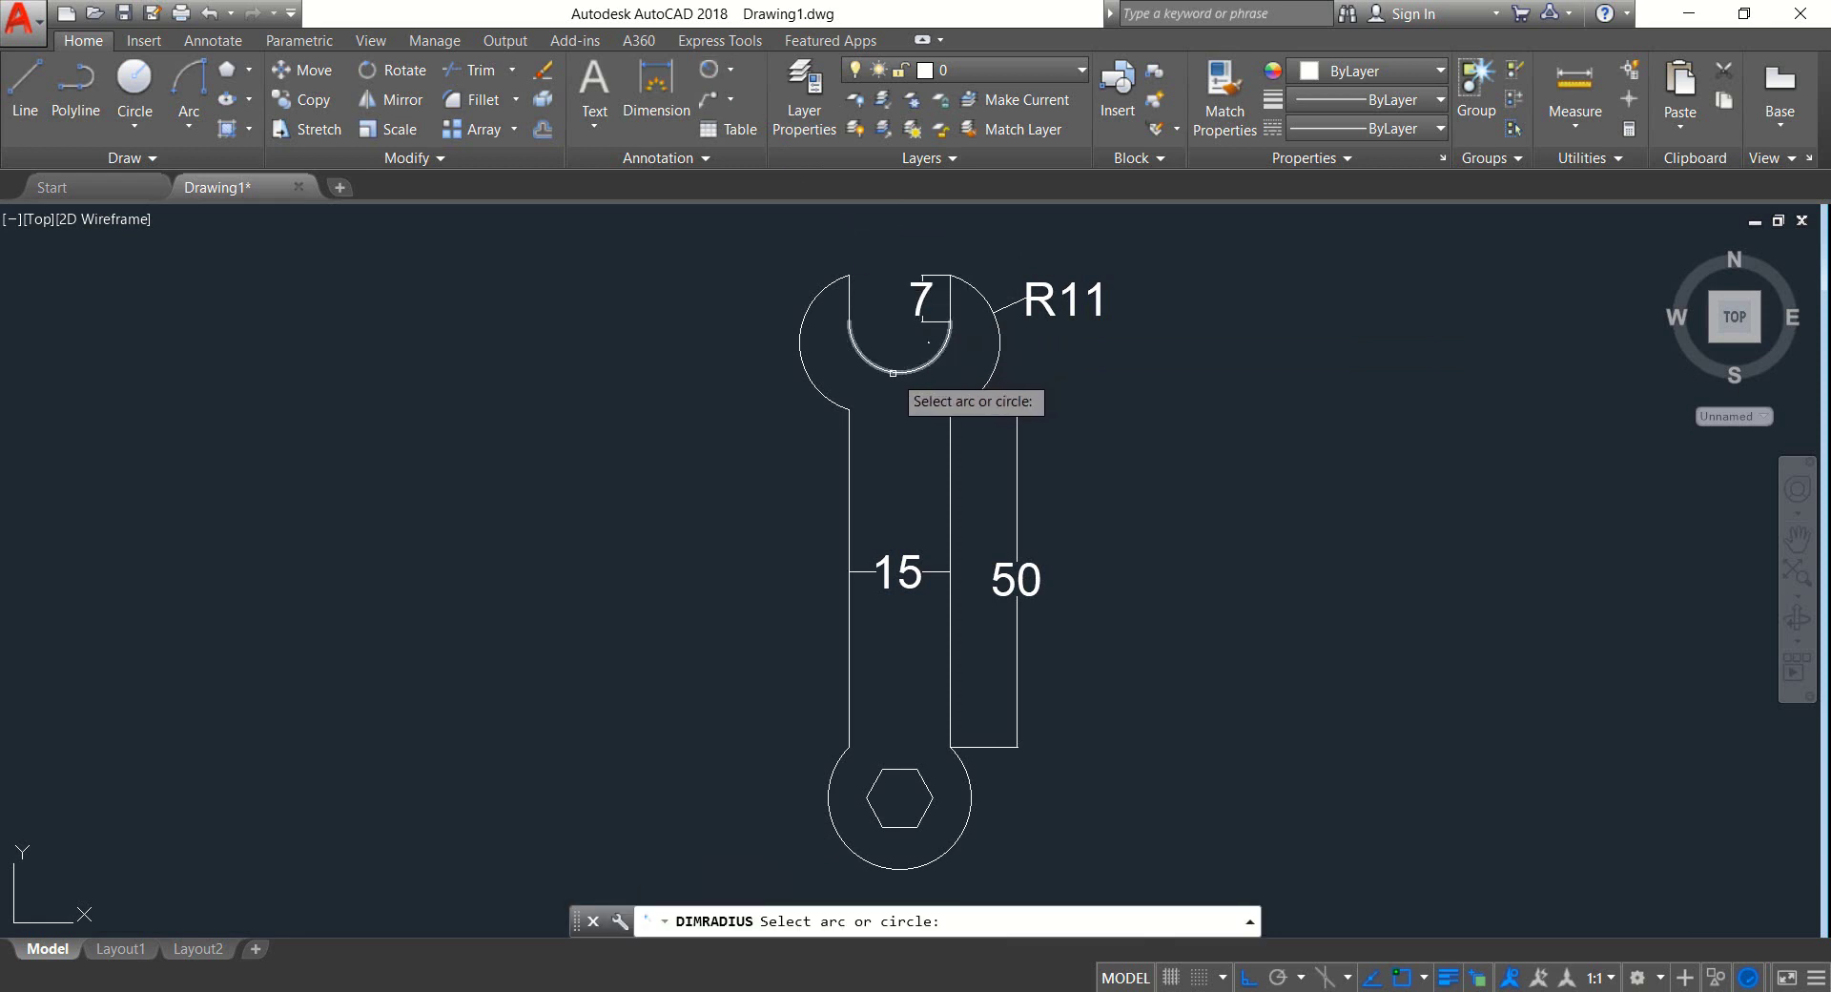
left_click(899, 371)
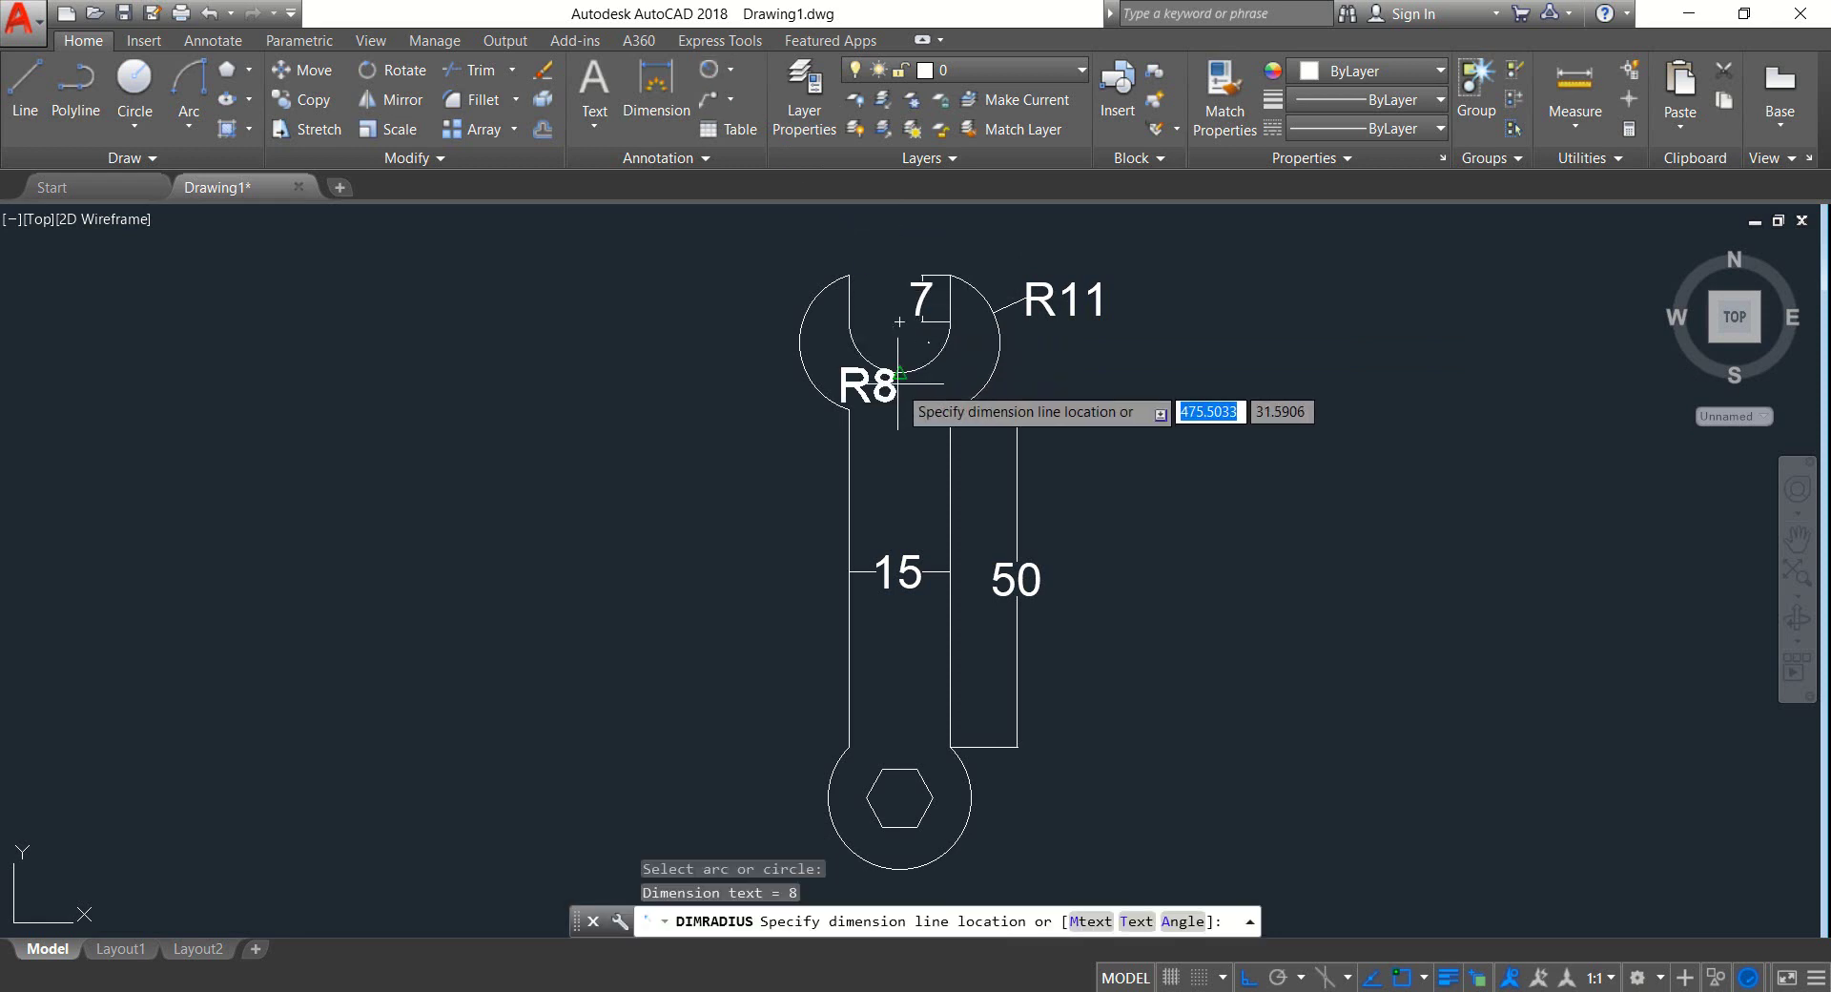
left_click(901, 427)
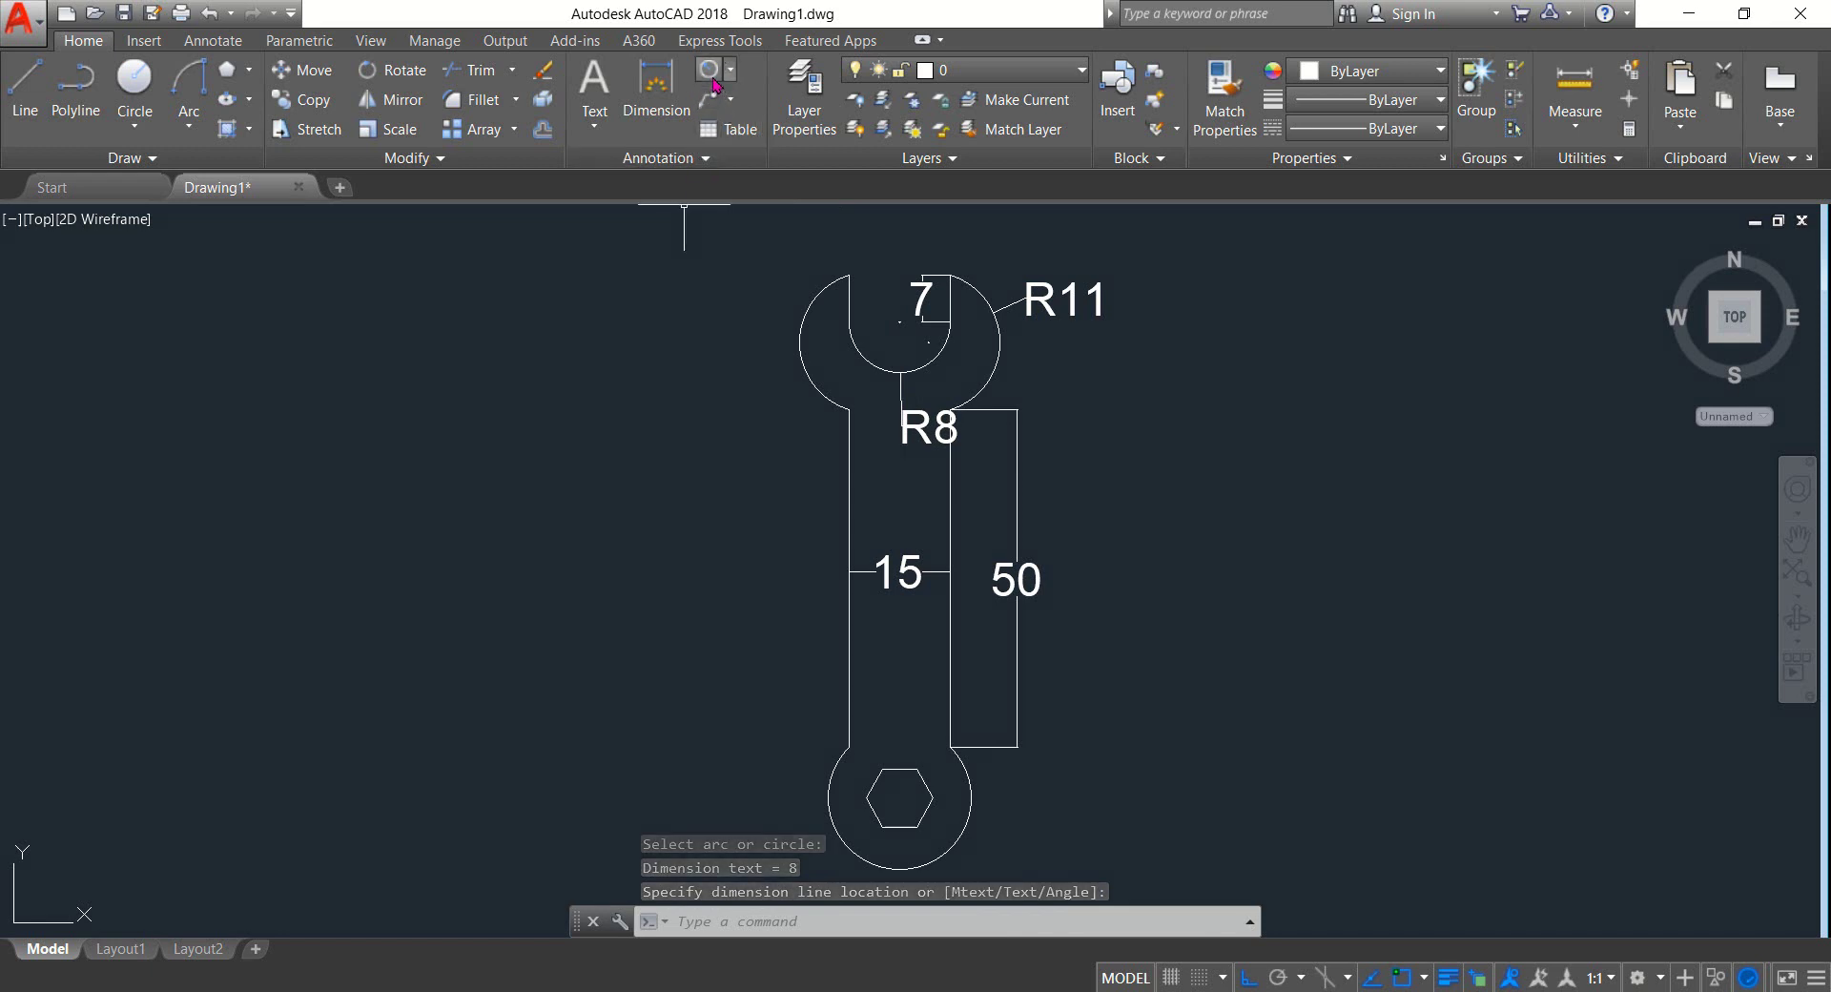
left_click(709, 72)
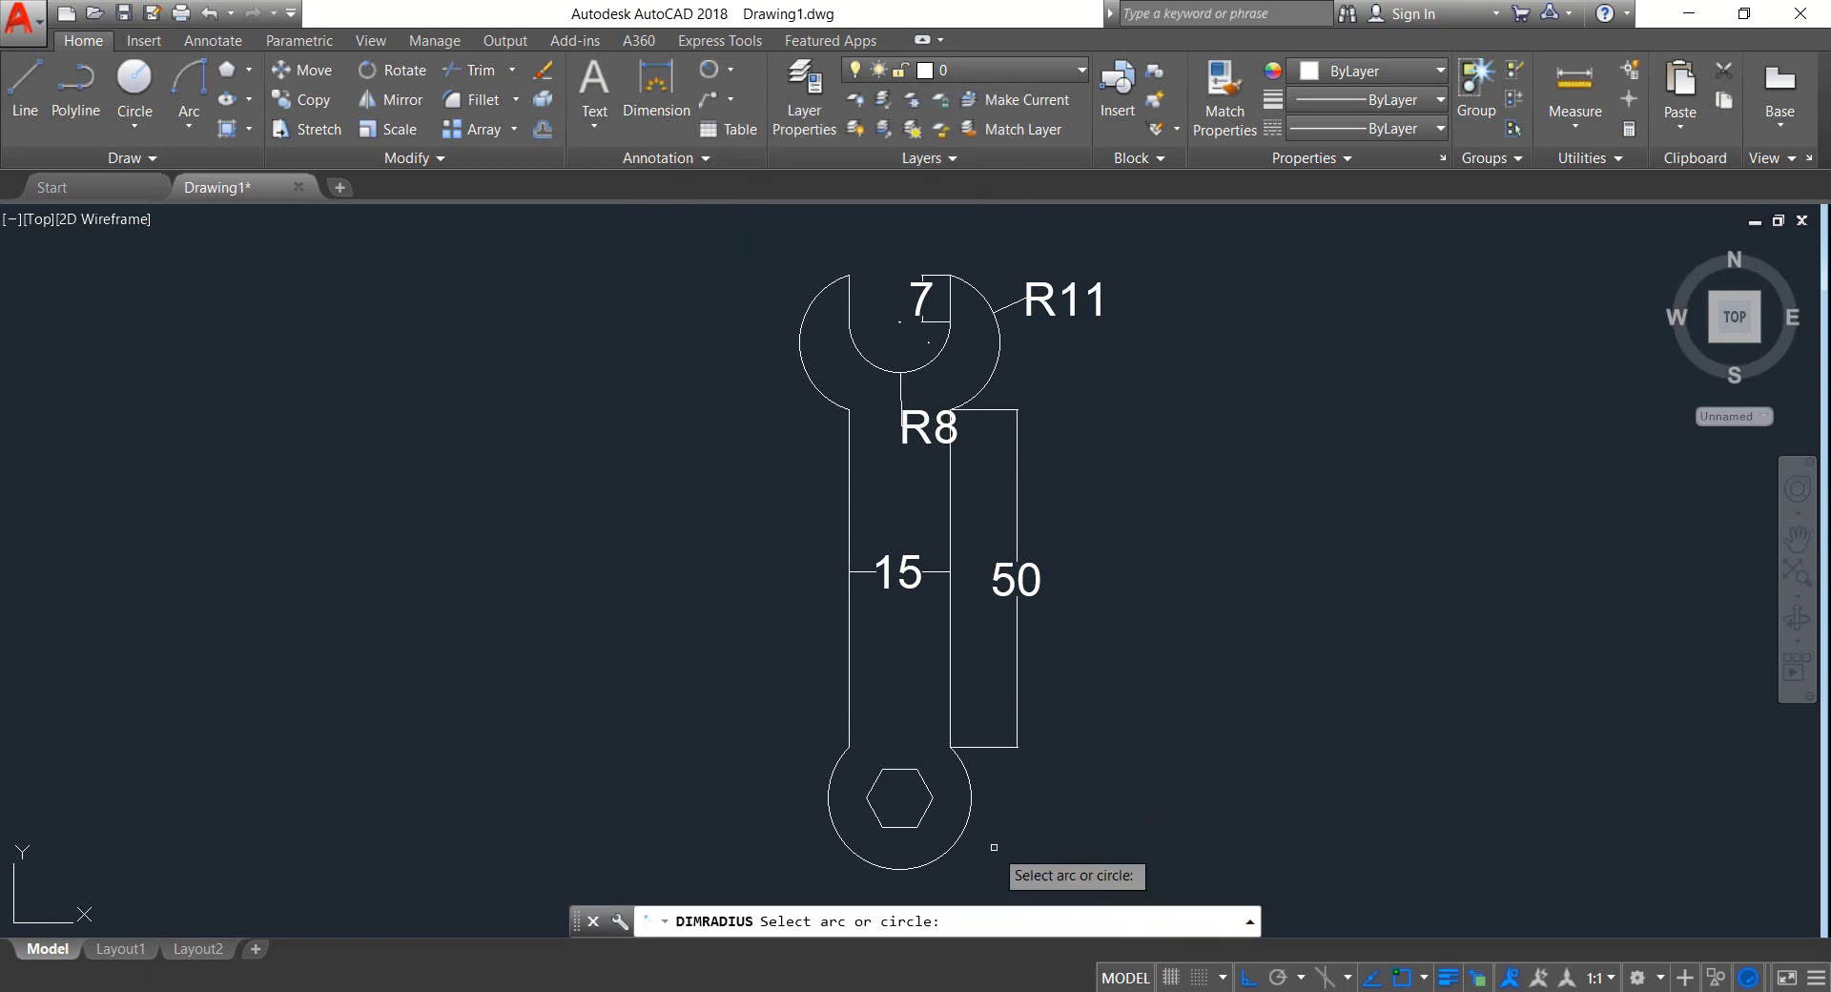
left_click(970, 820)
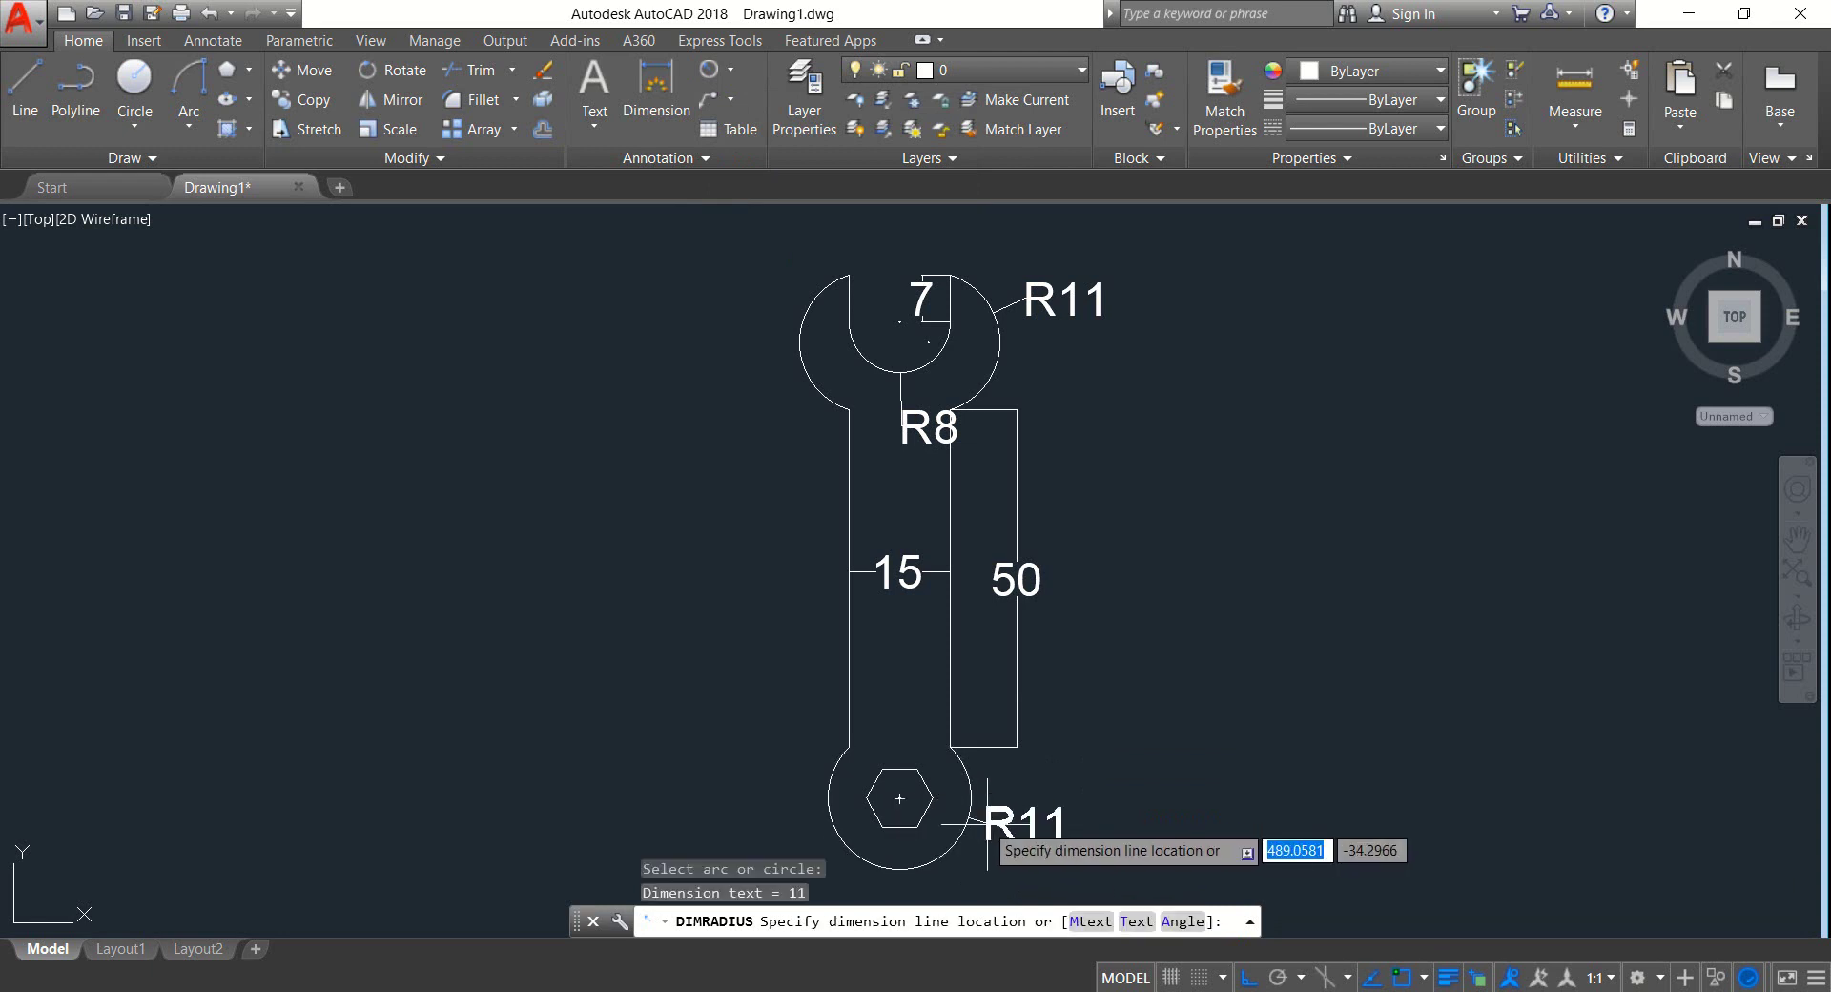
left_click(1004, 833)
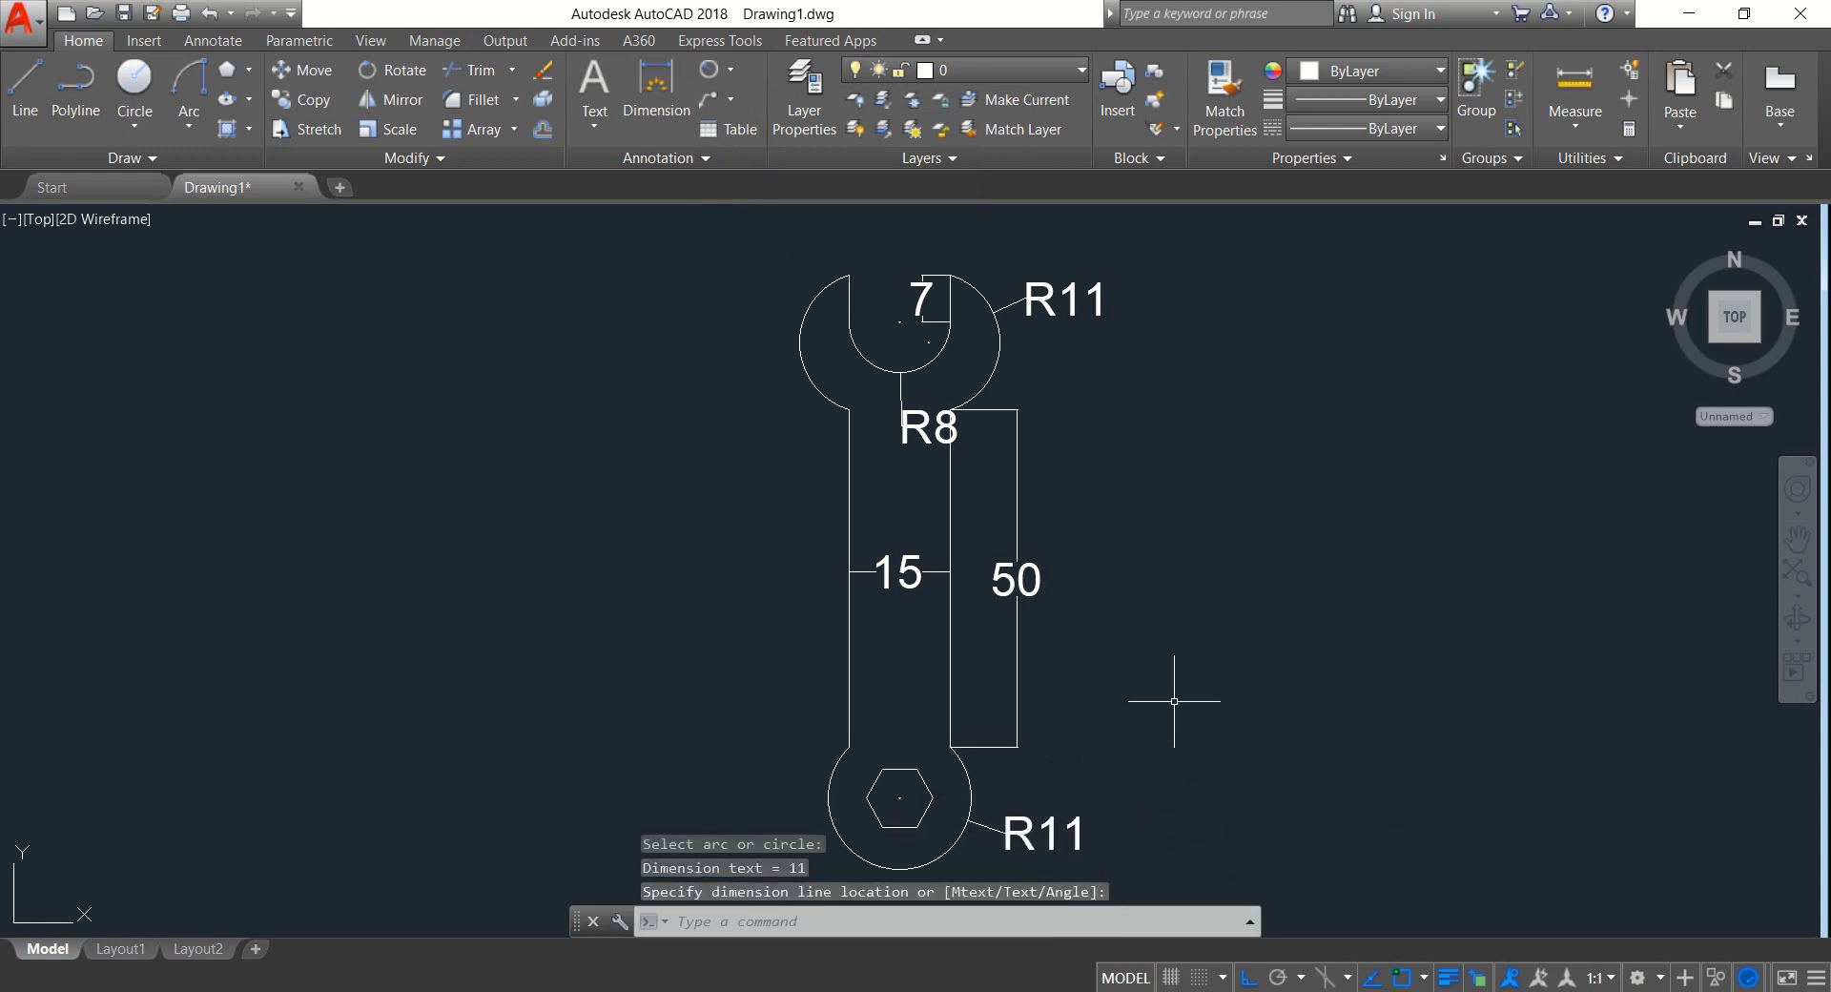